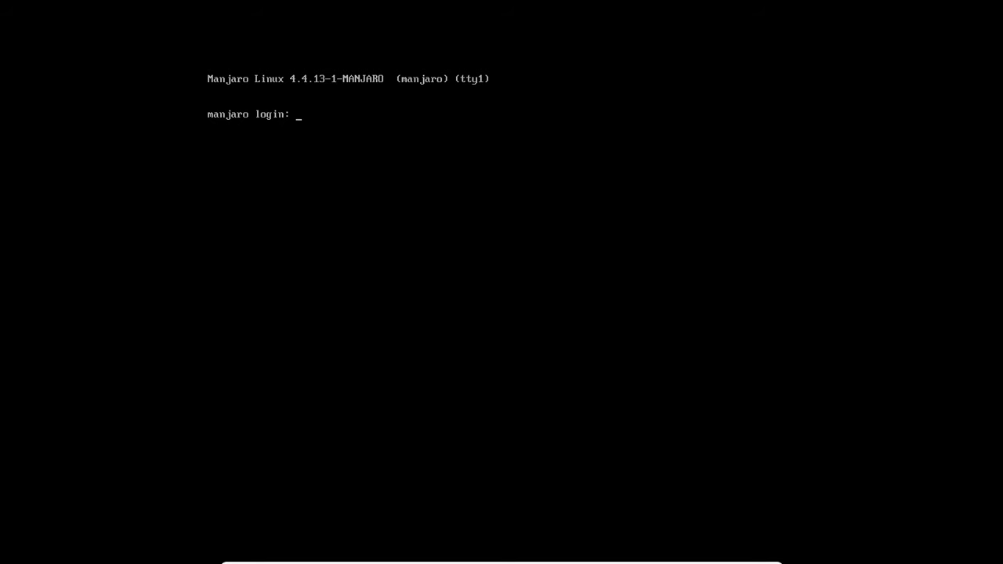
# Log in at the console with the user name and account password
pyautogui.write('fred')
pyautogui.press('Return')
pyautogui.press('Return')
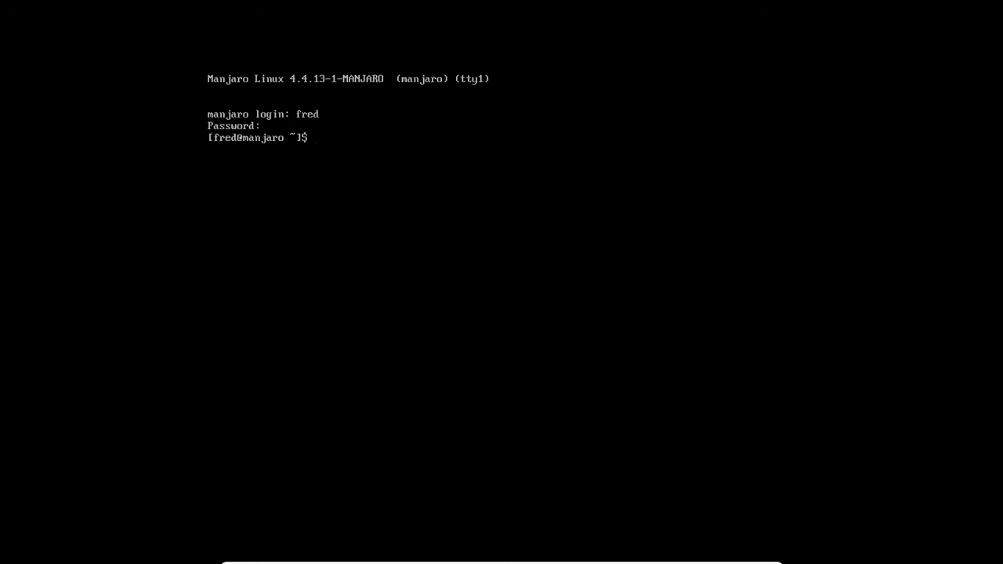
# Run chfn with sudo on the account, authorising with the account password, and enter the user's full name, leaving the office and phone fields empty
pyautogui.write('sudo chfn fred')
pyautogui.press('Return')
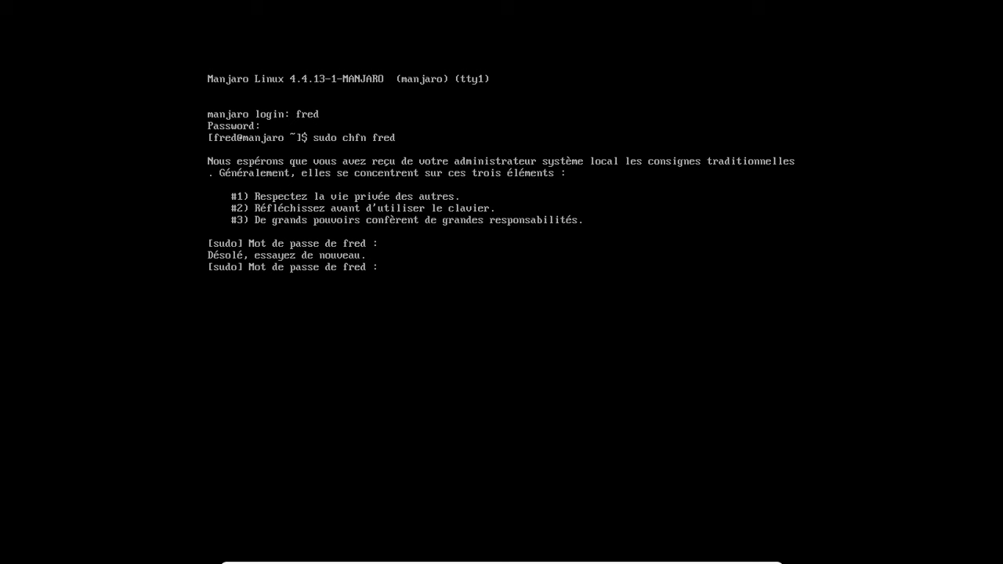
pyautogui.press('Return')
pyautogui.write('Frederic Bezies')
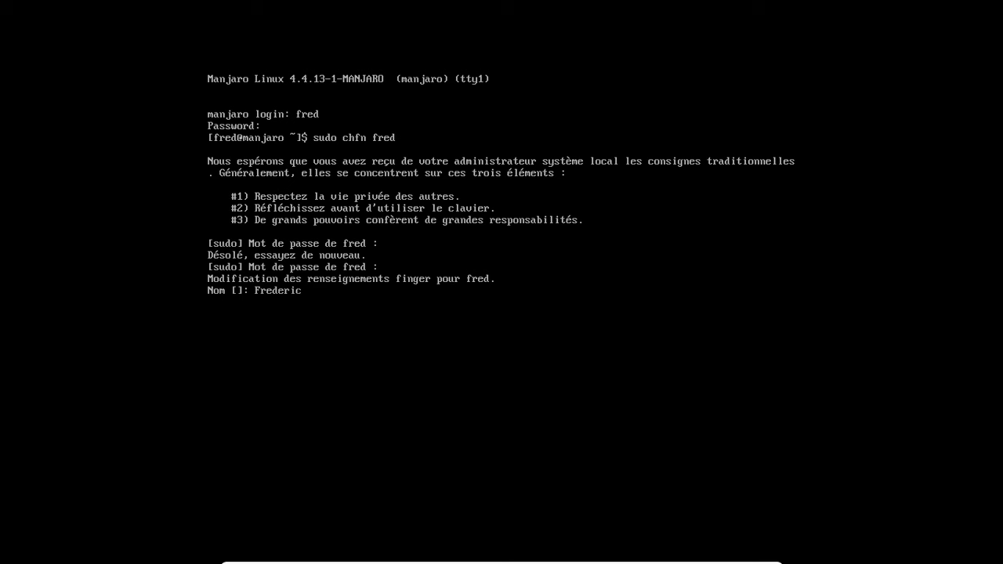
pyautogui.press('Return')
pyautogui.press('Return')
pyautogui.press('Return')
pyautogui.press('Return')
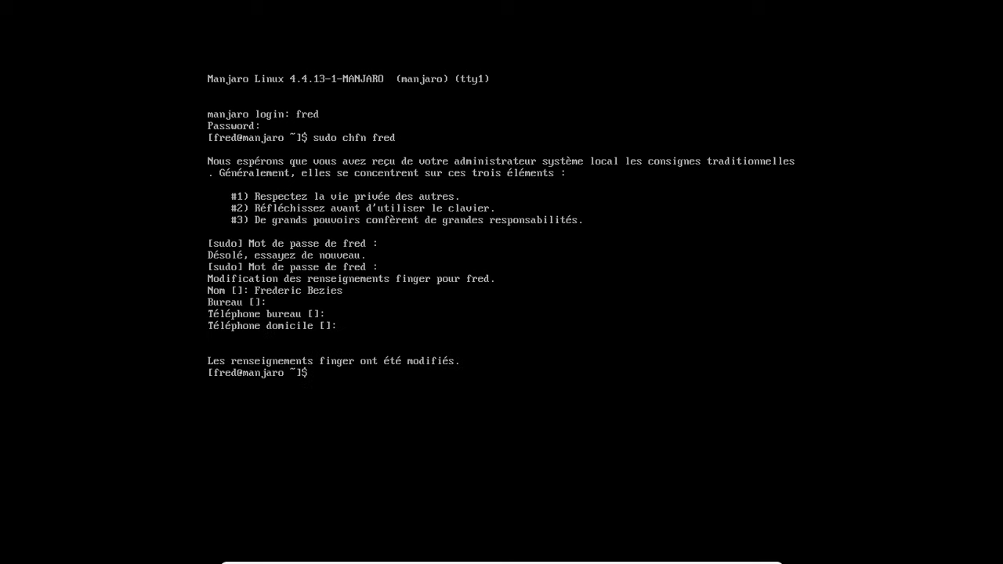
# Regenerate the mirror list with sudo pacman-mirrors -g and upgrade all packages with yaourt -Syua, accepting the installation
pyautogui.write('sudo pacman-mirrors -g')
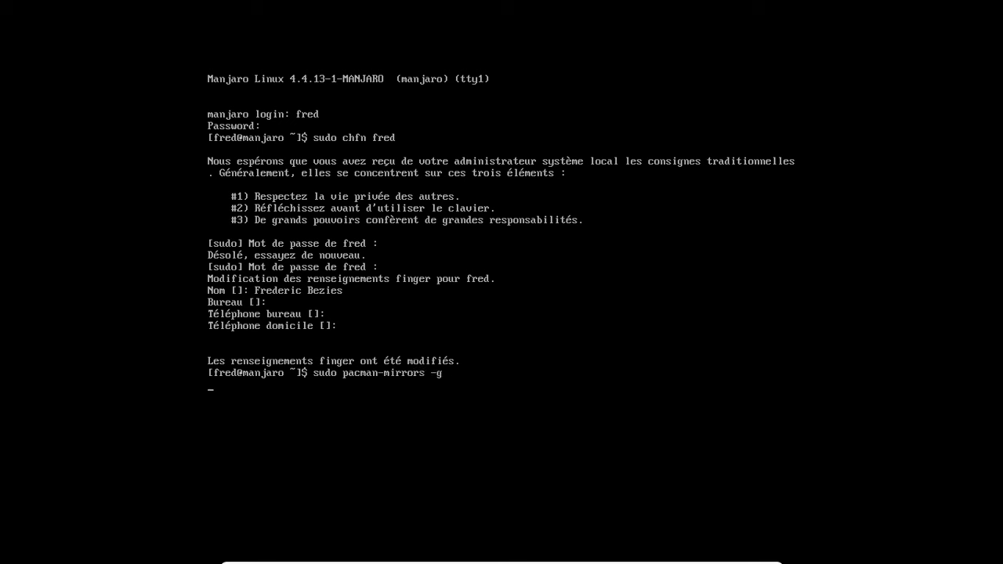
pyautogui.press('Return')
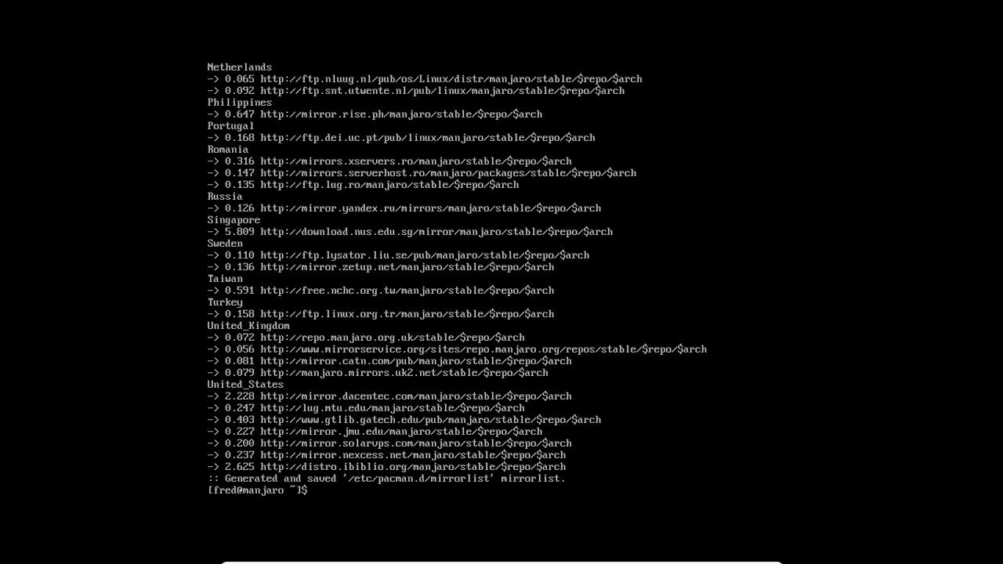
pyautogui.write('yaourt -Syua')
pyautogui.press('Return')
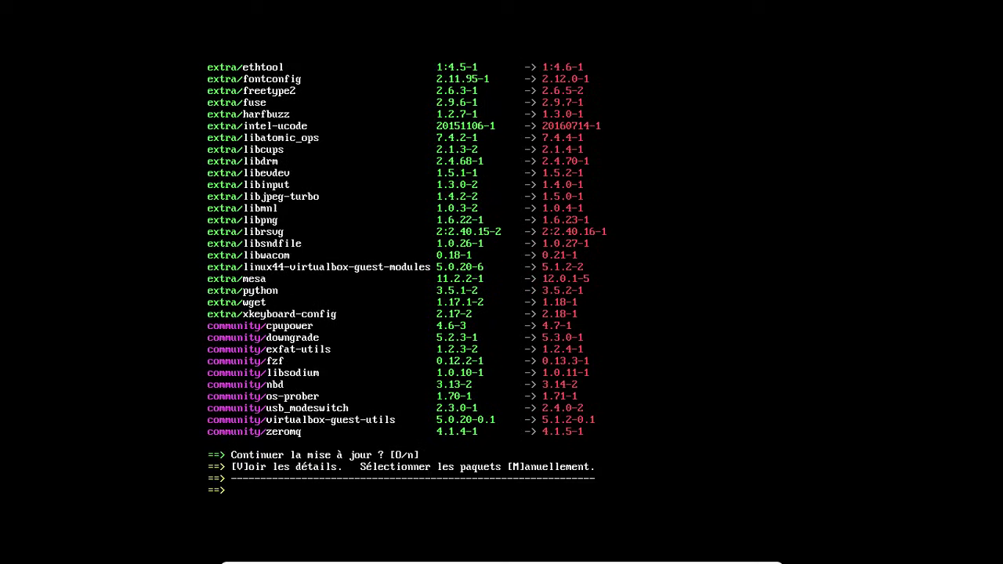
pyautogui.press('Return')
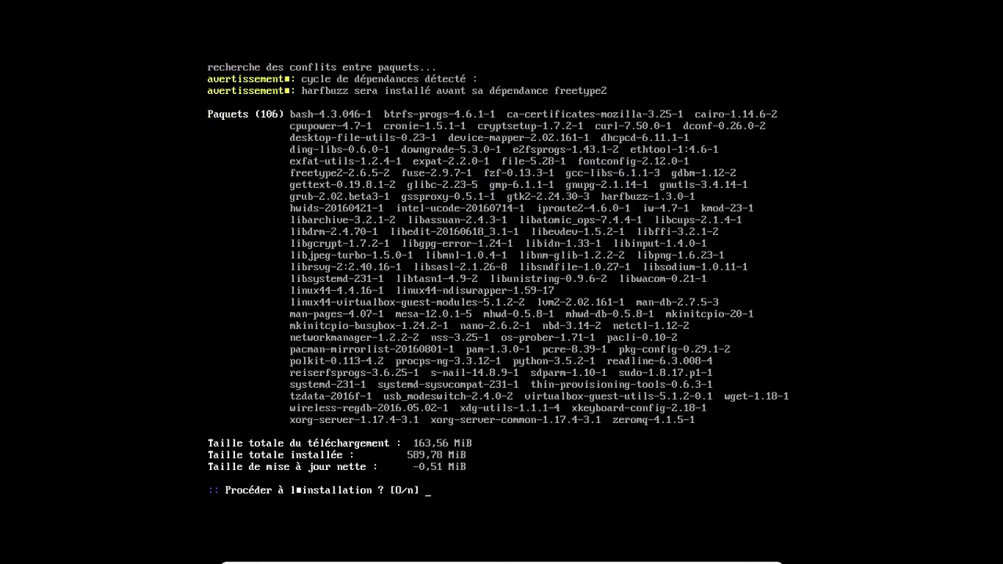
pyautogui.press('Return')
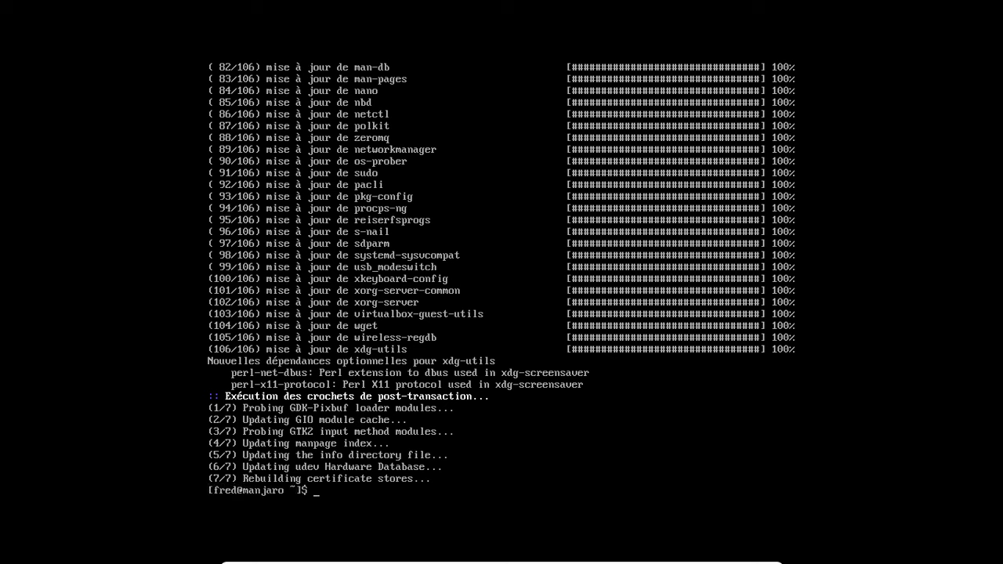
# Reboot the system with sudo and log back in to the account, entering the account password where requested
pyautogui.write('sudo reboot')
pyautogui.press('Return')
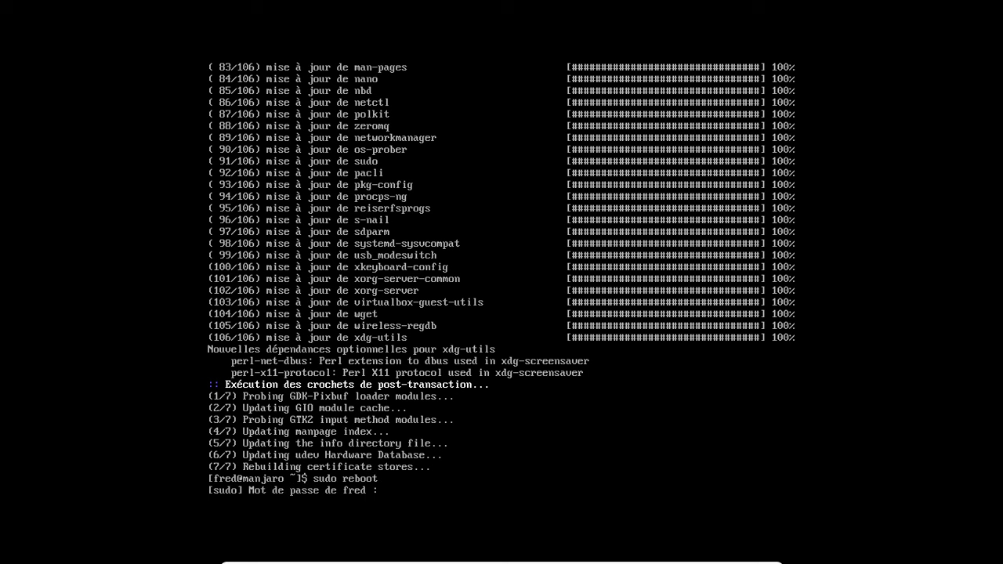
pyautogui.press('Return')
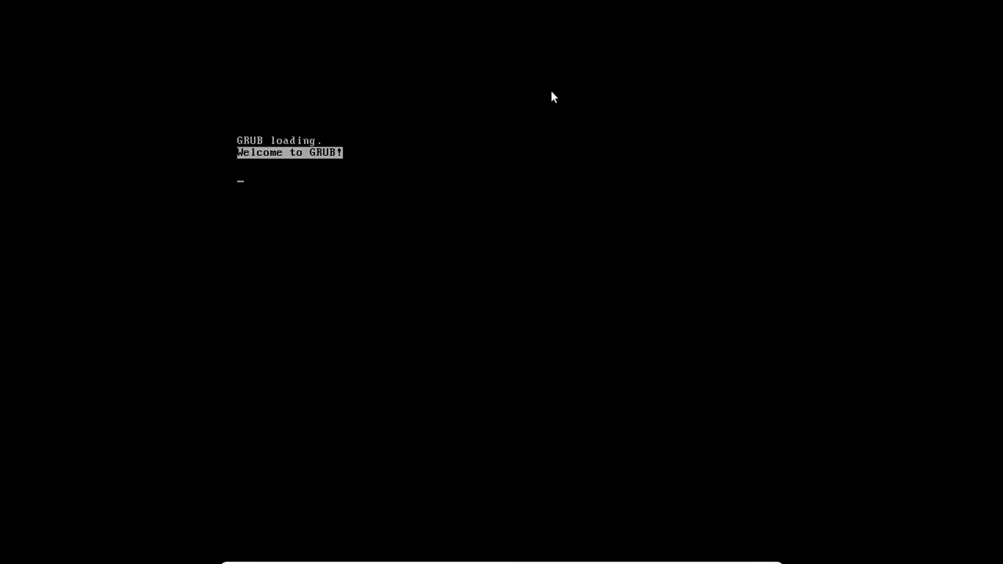
pyautogui.press('Return')
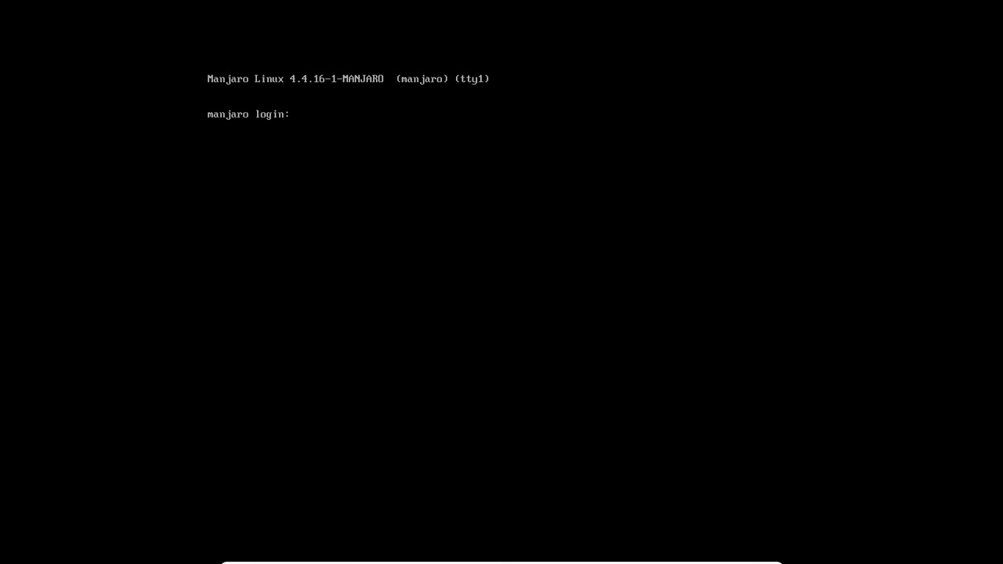
pyautogui.write('fred')
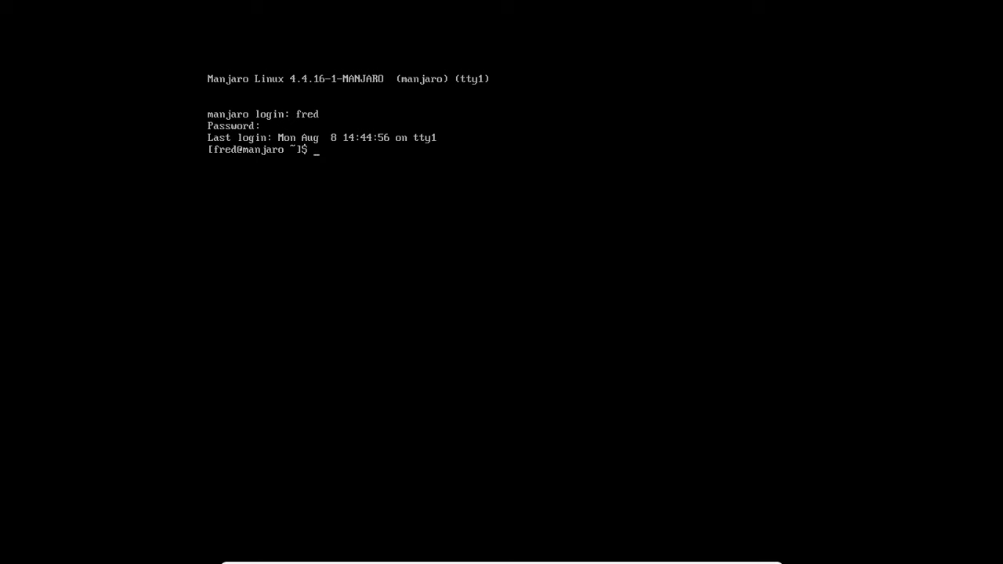
# Install the network-manager-applet package with yaourt -S, authorising with the account password
pyautogui.write('yaourt -S netowkr')
pyautogui.press('BackSpace')
pyautogui.press('BackSpace')
pyautogui.press('BackSpace')
pyautogui.press('BackSpace')
pyautogui.write('work-manager-applet')
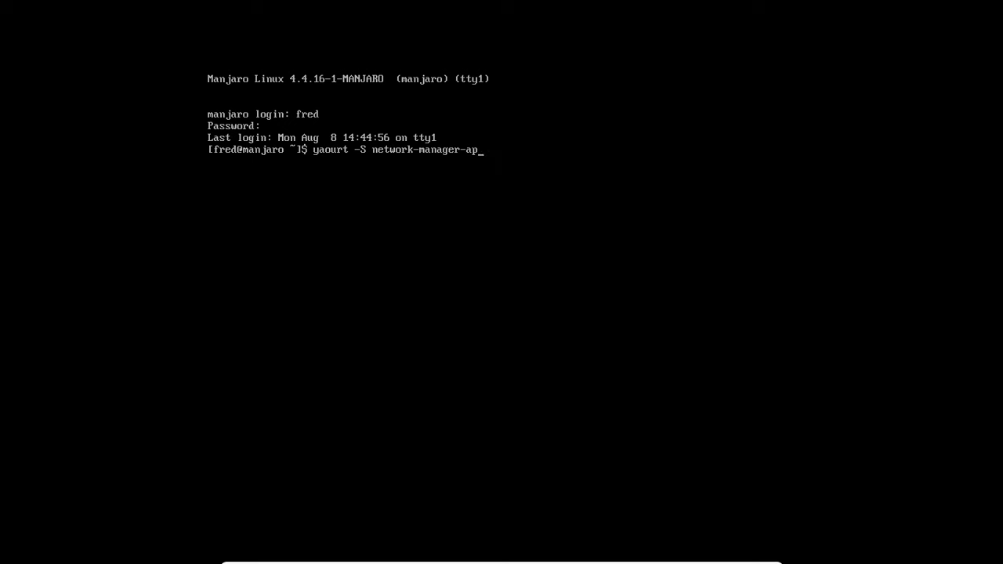
pyautogui.press('Return')
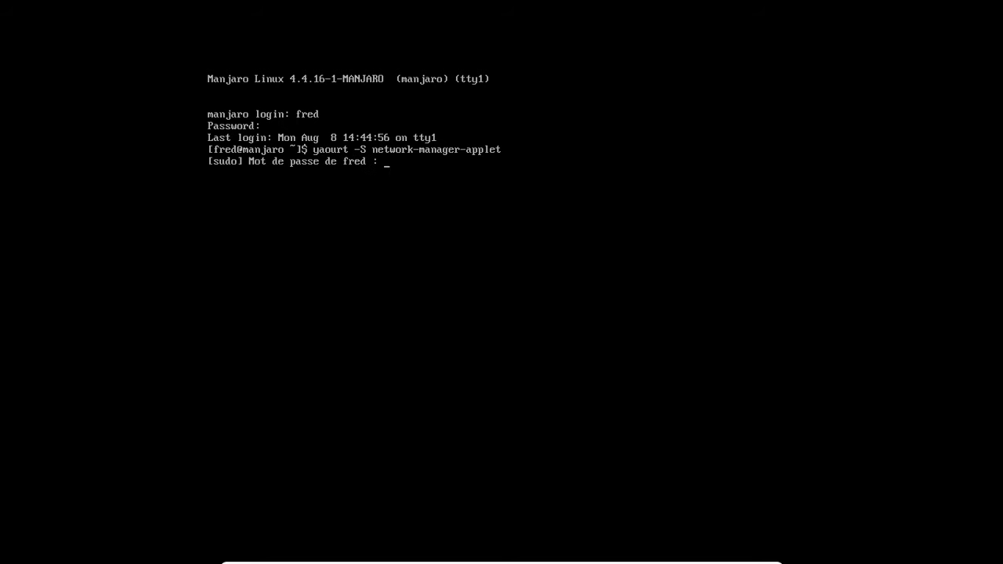
pyautogui.press('Return')
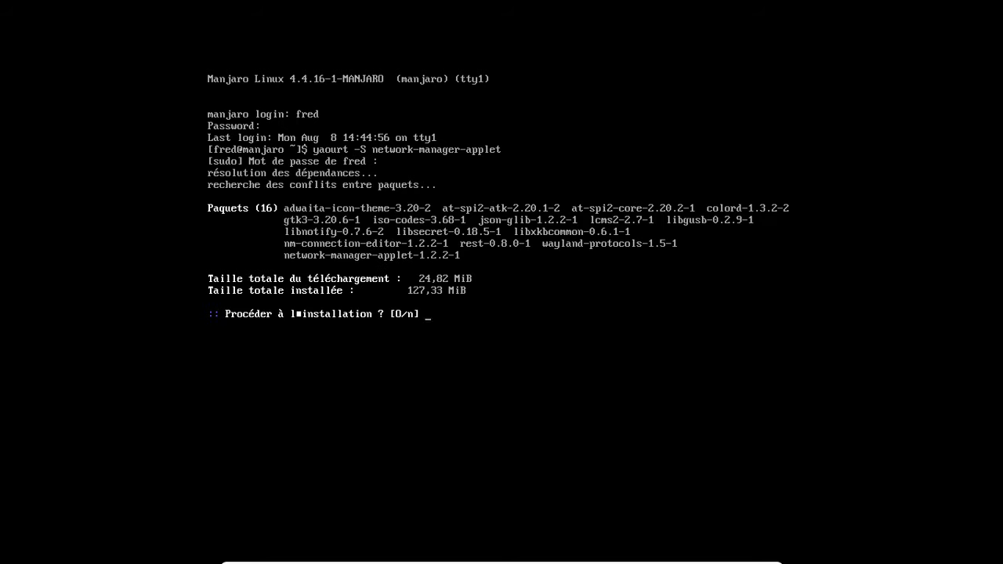
pyautogui.press('Return')
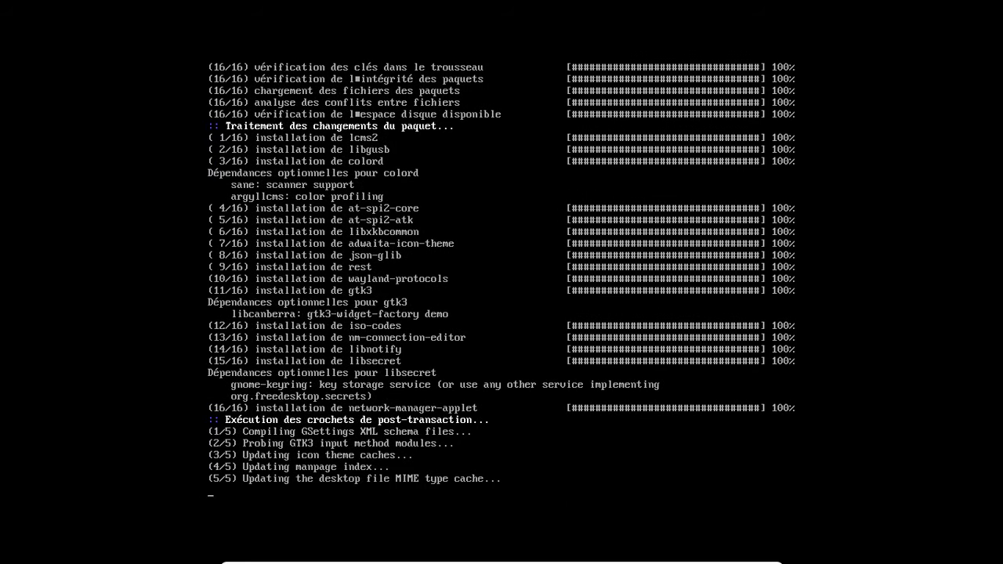
# Install the manjaro-settings-manager package with yaourt -S and accept the installation
pyautogui.press('Up')
pyautogui.press('BackSpace')
pyautogui.press('BackSpace')
pyautogui.press('BackSpace')
pyautogui.press('BackSpace')
pyautogui.press('BackSpace')
pyautogui.press('BackSpace')
pyautogui.press('BackSpace')
pyautogui.press('BackSpace')
pyautogui.press('BackSpace')
pyautogui.press('BackSpace')
pyautogui.press('BackSpace')
pyautogui.press('BackSpace')
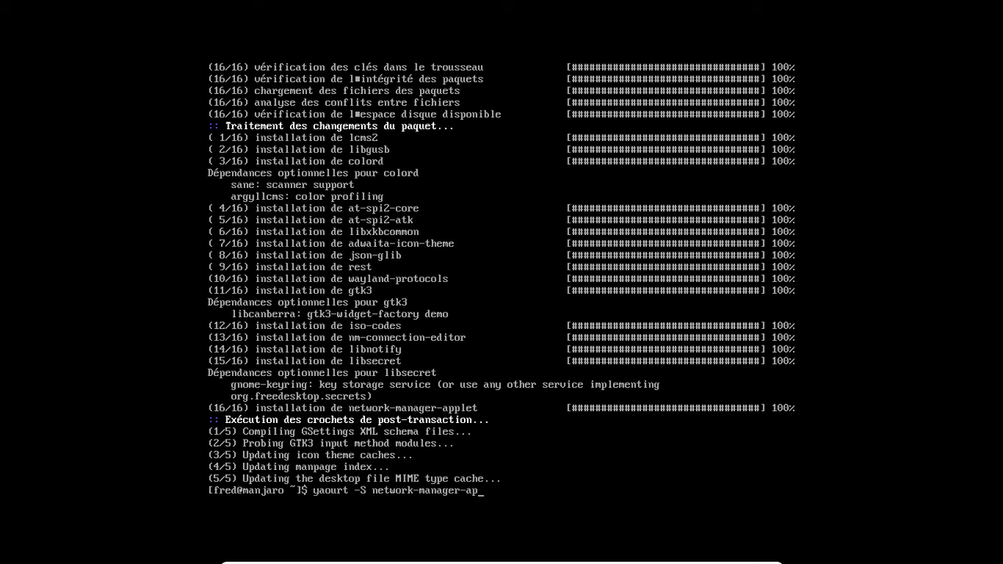
pyautogui.press('BackSpace')
pyautogui.press('BackSpace')
pyautogui.press('BackSpace')
pyautogui.press('BackSpace')
pyautogui.press('BackSpace')
pyautogui.press('BackSpace')
pyautogui.press('BackSpace')
pyautogui.press('BackSpace')
pyautogui.press('BackSpace')
pyautogui.press('BackSpace')
pyautogui.write('manjaro')
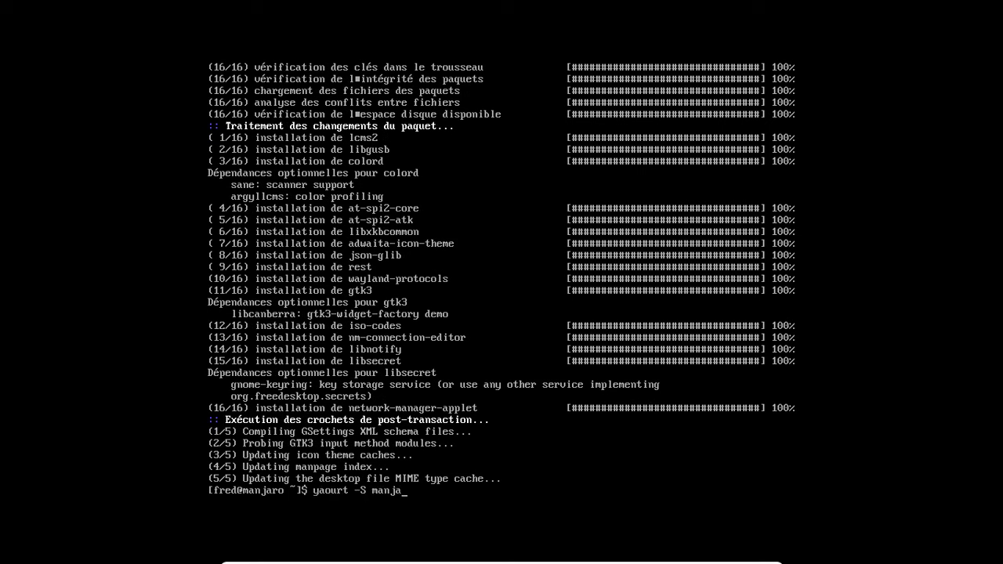
pyautogui.write('-settings-manager')
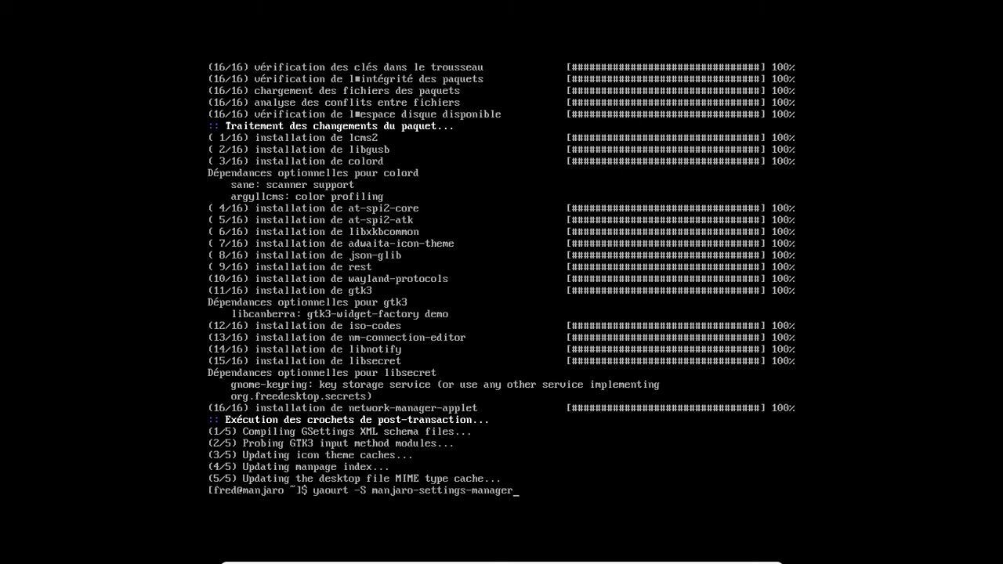
pyautogui.press('Return')
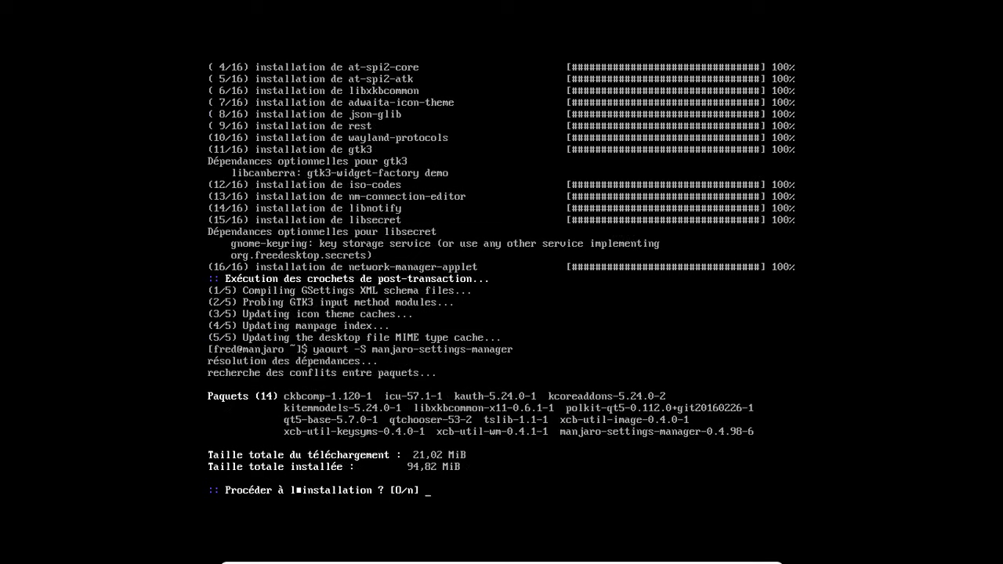
pyautogui.press('Return')
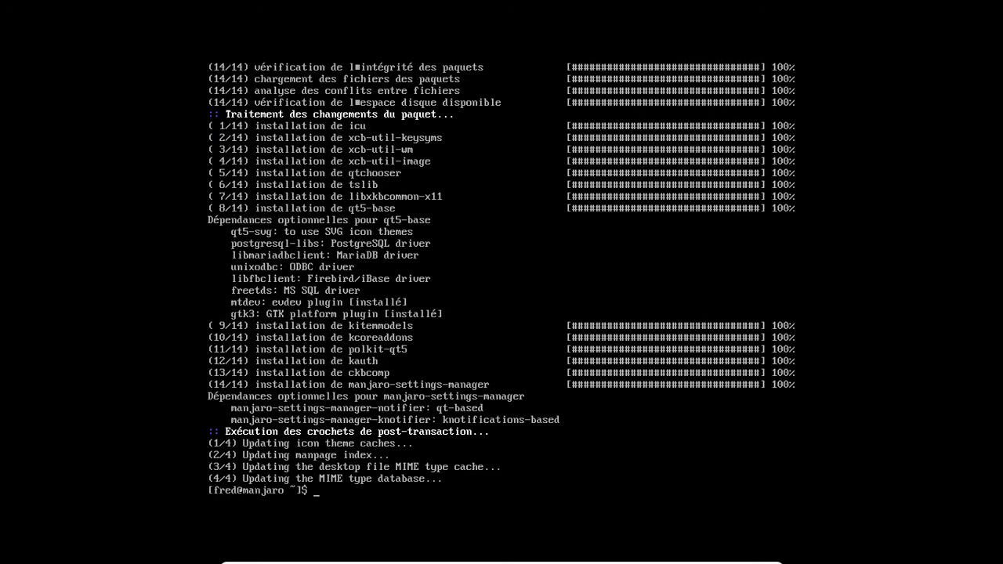
# Install the pamac package manager with yaourt -S and accept the installation
pyautogui.press('Up')
pyautogui.press('BackSpace')
pyautogui.press('BackSpace')
pyautogui.press('BackSpace')
pyautogui.press('BackSpace')
pyautogui.press('BackSpace')
pyautogui.press('BackSpace')
pyautogui.press('BackSpace')
pyautogui.press('BackSpace')
pyautogui.press('BackSpace')
pyautogui.press('BackSpace')
pyautogui.press('BackSpace')
pyautogui.press('BackSpace')
pyautogui.press('BackSpace')
pyautogui.press('BackSpace')
pyautogui.press('BackSpace')
pyautogui.press('BackSpace')
pyautogui.press('BackSpace')
pyautogui.press('BackSpace')
pyautogui.press('BackSpace')
pyautogui.press('BackSpace')
pyautogui.press('BackSpace')
pyautogui.press('BackSpace')
pyautogui.press('BackSpace')
pyautogui.press('BackSpace')
pyautogui.write('pamac')
pyautogui.press('Return')
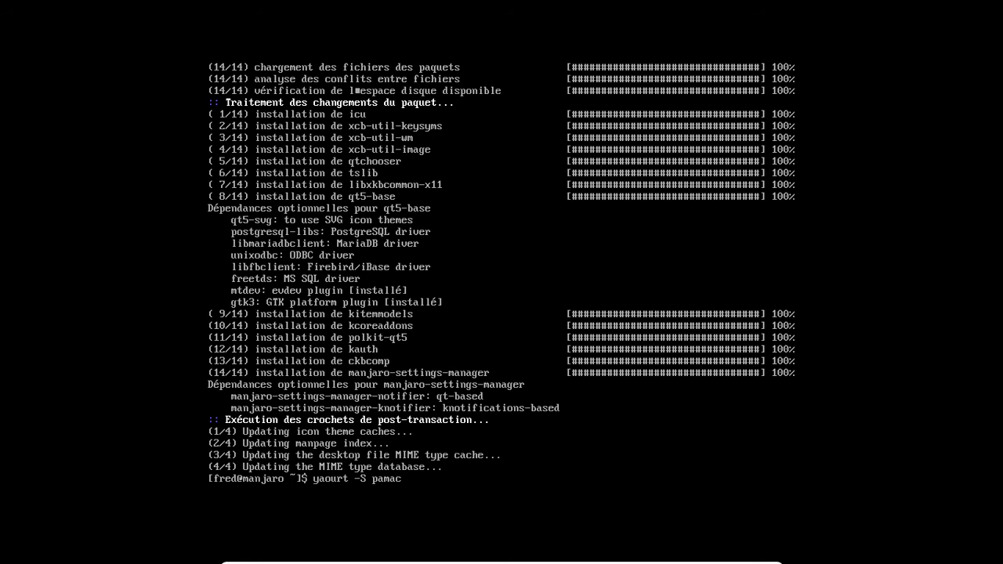
pyautogui.press('Return')
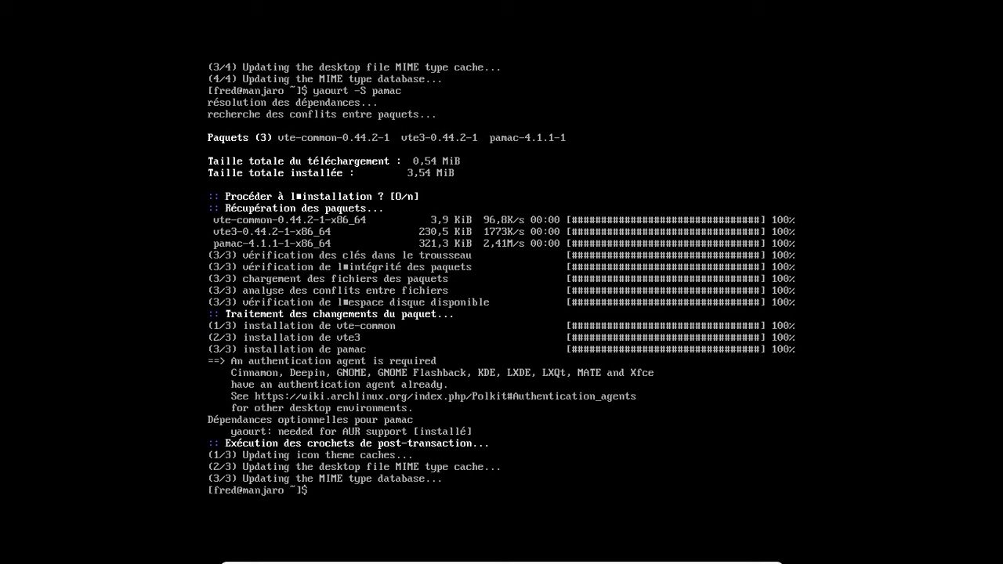
# Install the lightdm display manager with yaourt -S and accept the installation
pyautogui.press('Up')
pyautogui.press('BackSpace')
pyautogui.press('BackSpace')
pyautogui.press('BackSpace')
pyautogui.press('BackSpace')
pyautogui.press('BackSpace')
pyautogui.write('lightdm')
pyautogui.press('Return')
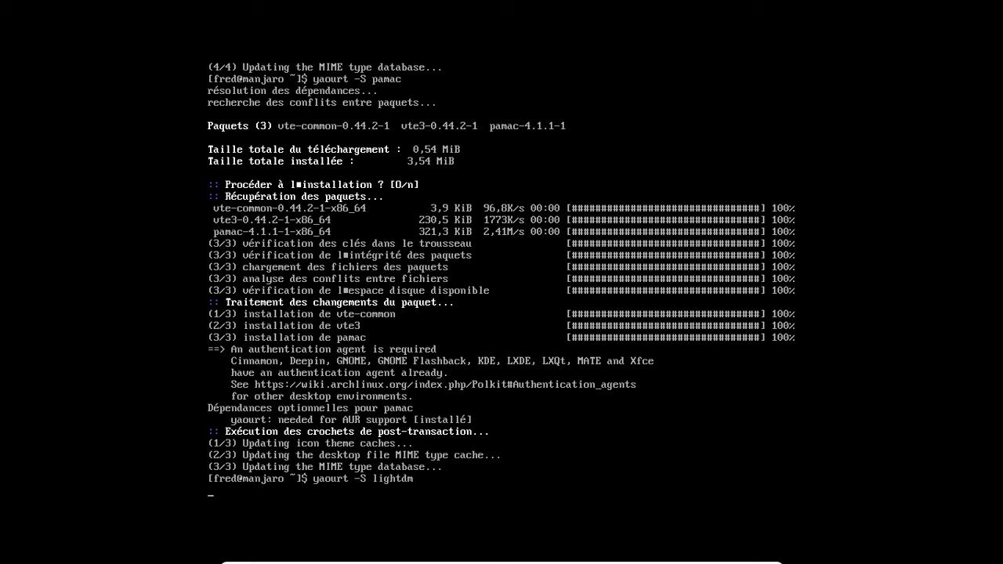
pyautogui.press('Return')
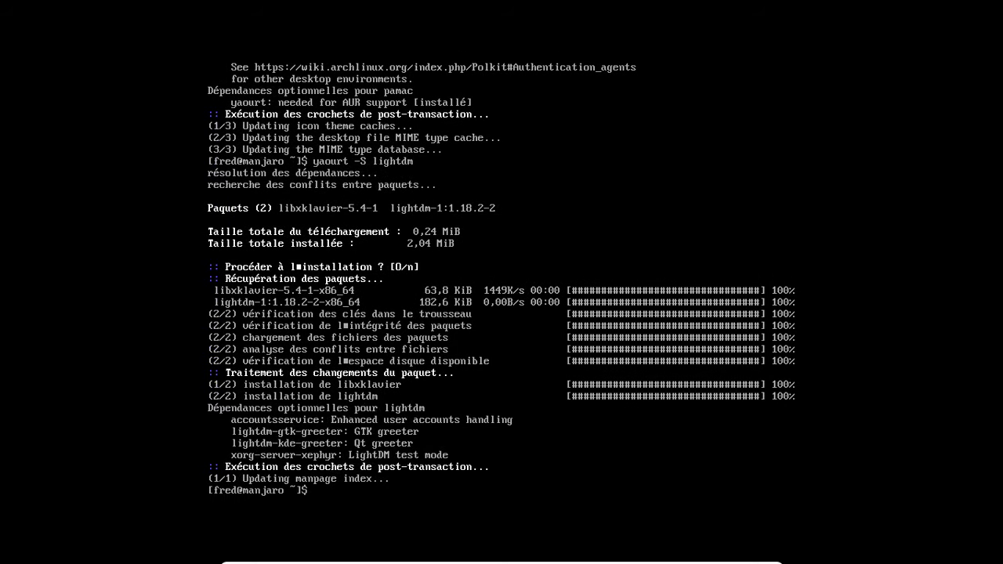
# Install the lightdm-gtk-greeter package with yaourt -S and accept the installation
pyautogui.press('Up')
pyautogui.write('-gtk')
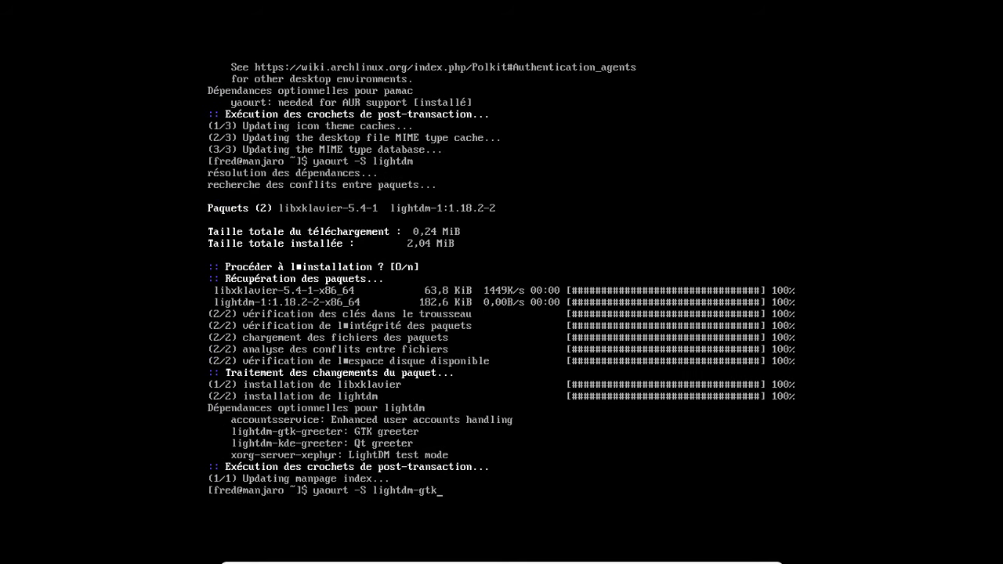
pyautogui.write('greeter')
pyautogui.press('BackSpace')
pyautogui.press('BackSpace')
pyautogui.press('BackSpace')
pyautogui.press('BackSpace')
pyautogui.press('BackSpace')
pyautogui.press('BackSpace')
pyautogui.write('reeter')
pyautogui.press('Return')
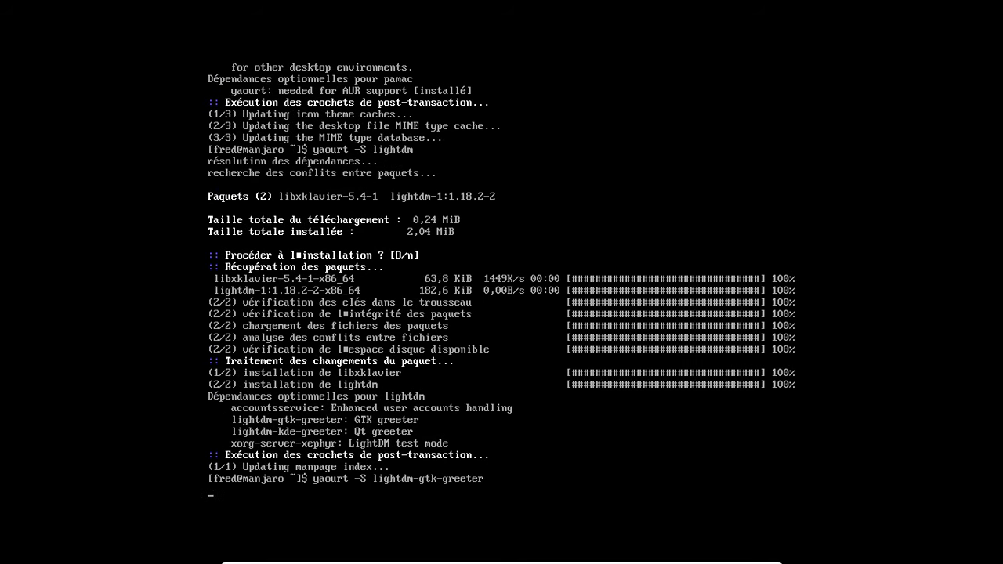
pyautogui.press('Return')
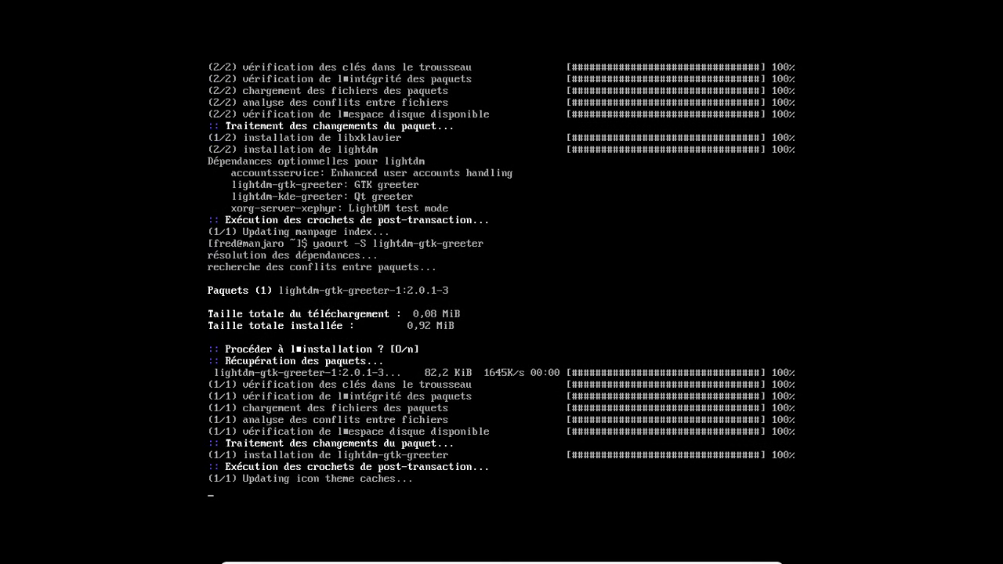
# Install the mate-gtk3 group with yaourt -S, keeping the default selection of all members
pyautogui.write('yaourt')
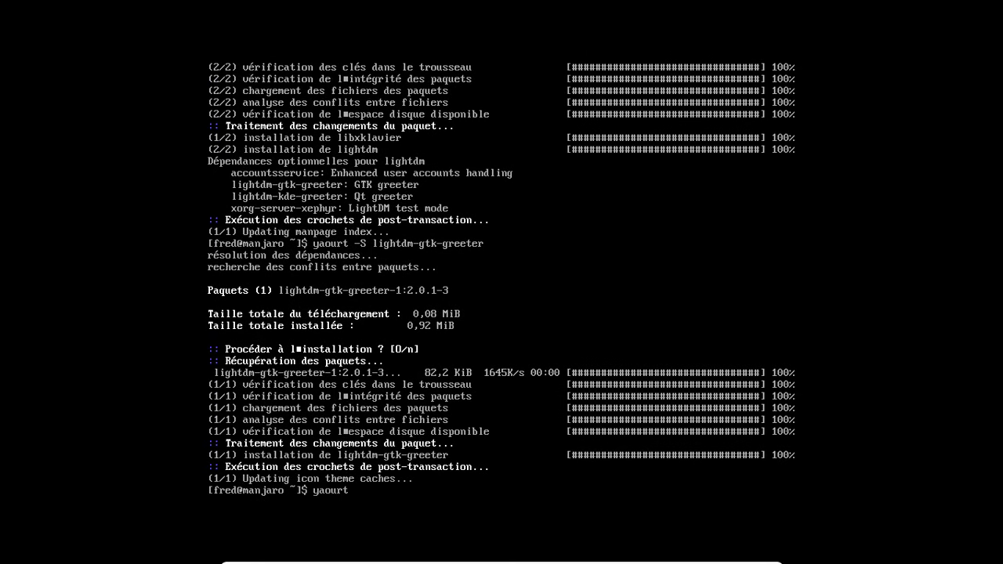
pyautogui.write(' -S mate-gtk3')
pyautogui.press('Return')
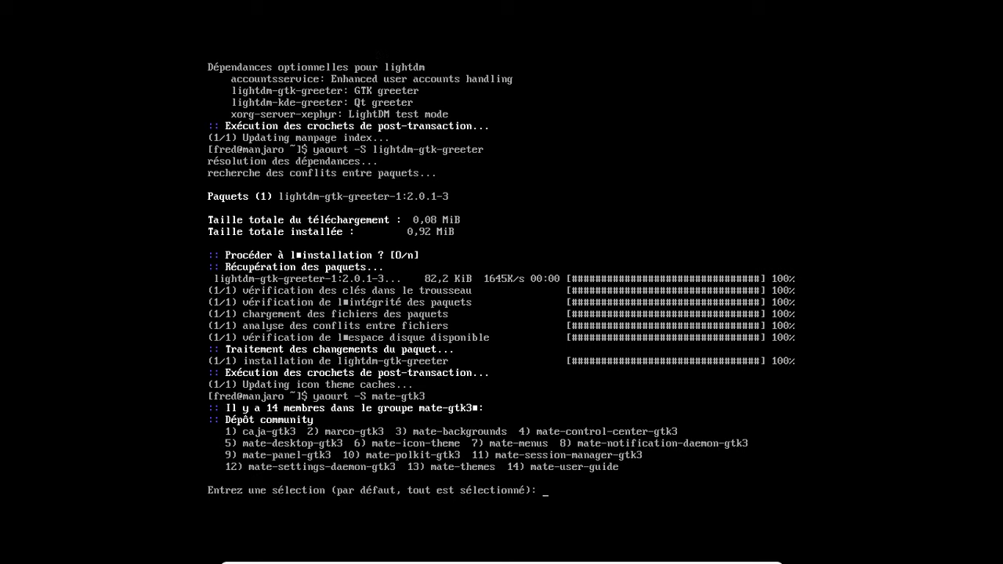
pyautogui.press('Return')
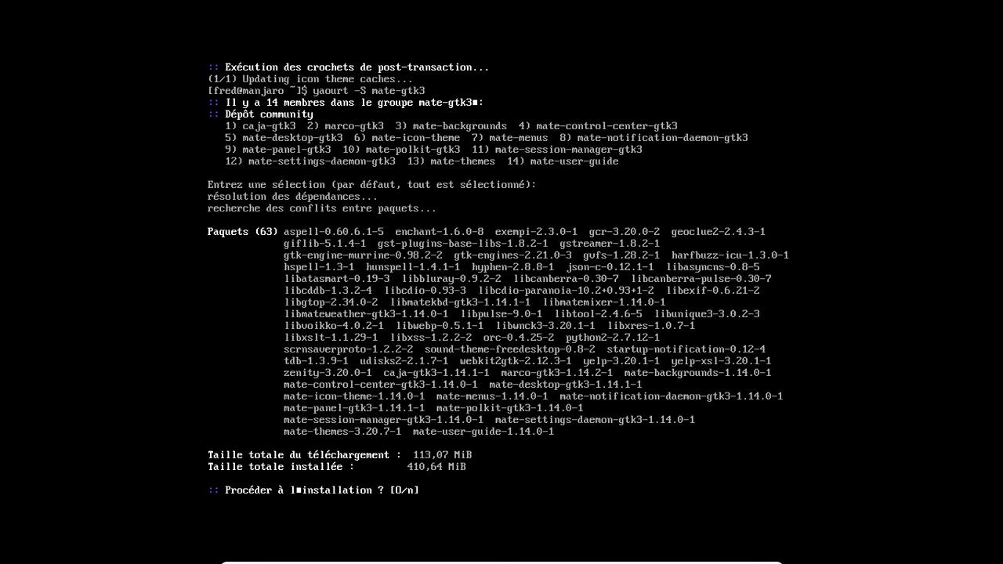
pyautogui.press('Return')
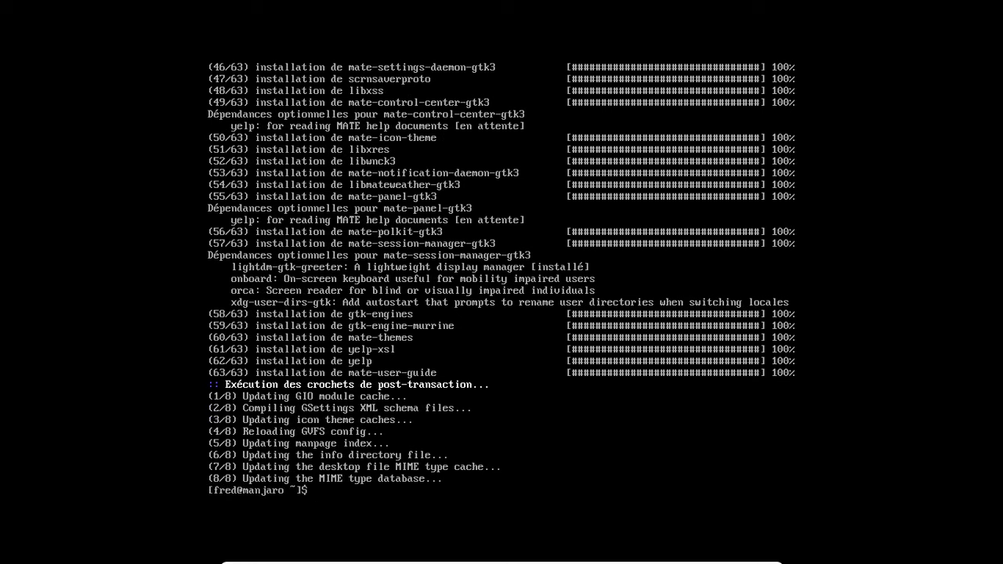
pyautogui.write('sudo systemc')
pyautogui.press('BackSpace')
pyautogui.press('BackSpace')
pyautogui.press('BackSpace')
pyautogui.press('BackSpace')
pyautogui.press('BackSpace')
pyautogui.press('BackSpace')
pyautogui.press('BackSpace')
pyautogui.press('BackSpace')
pyautogui.press('BackSpace')
pyautogui.press('BackSpace')
pyautogui.press('BackSpace')
# Install firefox with yaourt -S, choosing provider 1 (libx264) for the libx264.so dependency and accepting the installation
pyautogui.write('yaourt -F')
pyautogui.press('BackSpace')
pyautogui.write('S fior')
pyautogui.press('BackSpace')
pyautogui.write('refox')
pyautogui.press('Return')
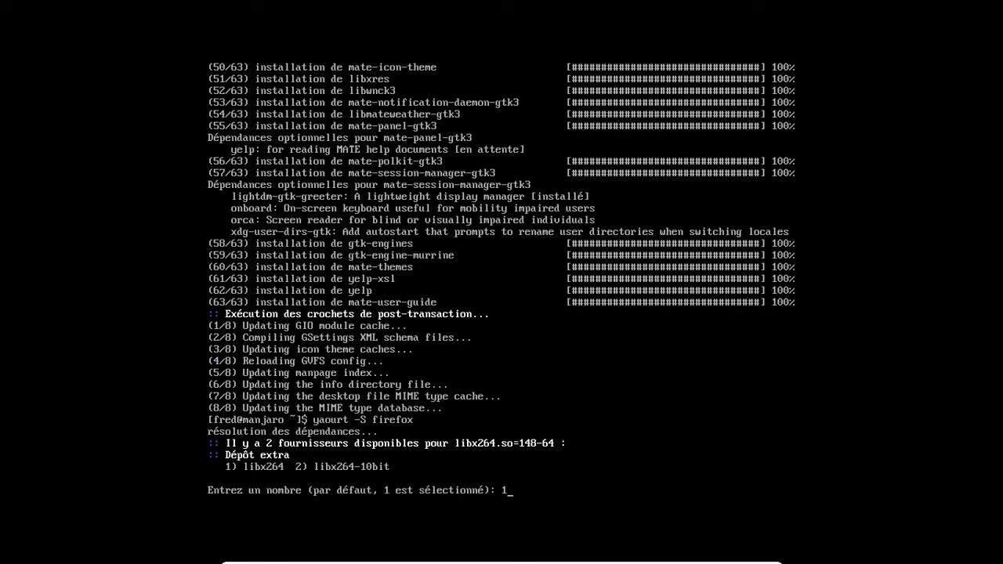
pyautogui.write('1')
pyautogui.press('Return')
pyautogui.press('Return')
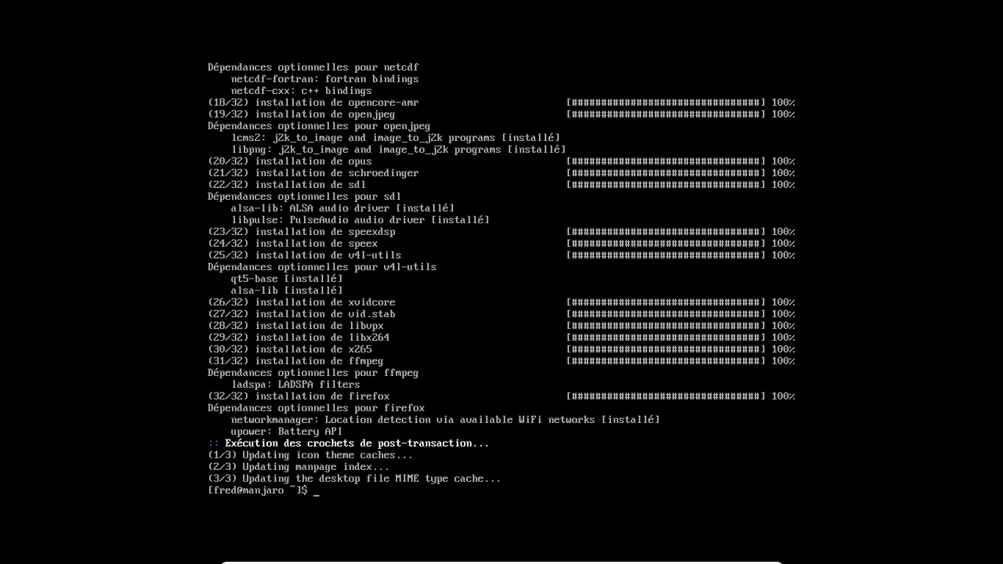
# Start the lightdm service with sudo systemctl start and log in to the desktop session with the account password
pyautogui.write('sudo systemctl start l')
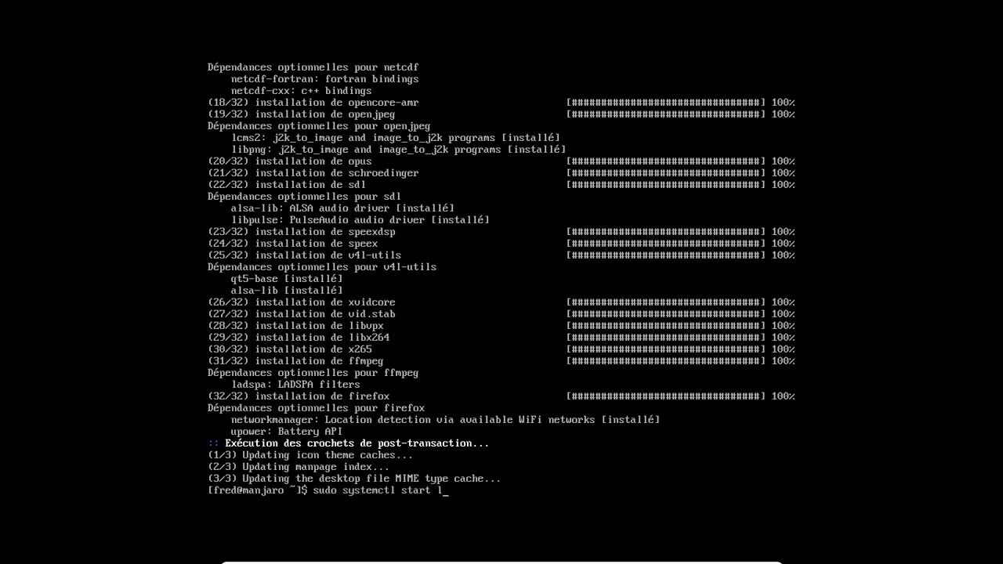
pyautogui.write('ightdm')
pyautogui.press('Return')
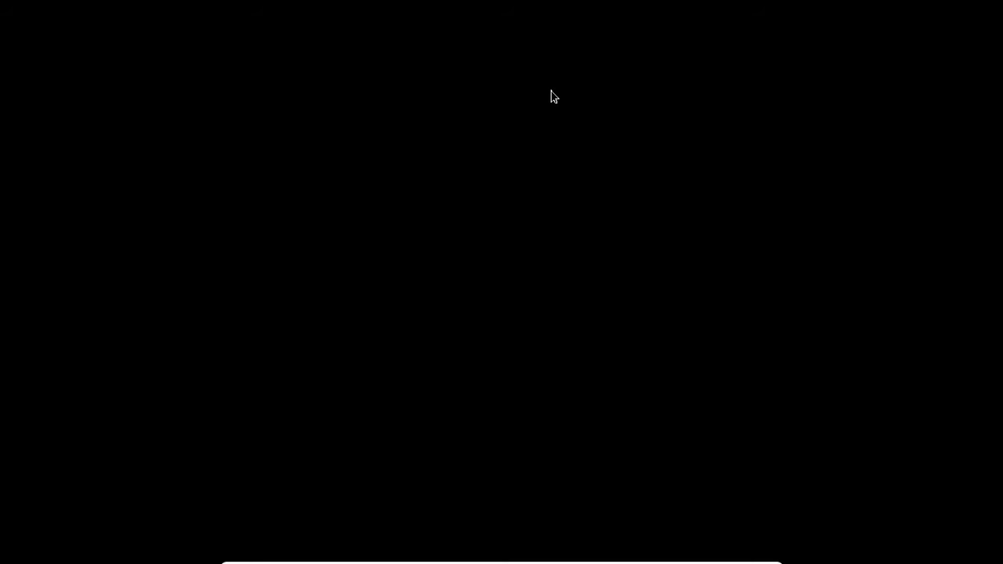
pyautogui.write('********')
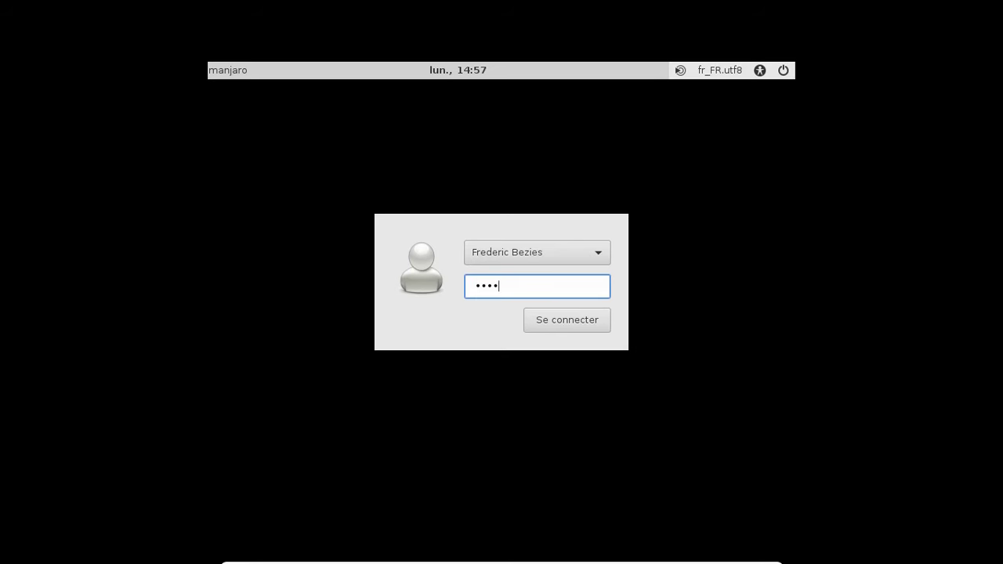
pyautogui.press('Return')
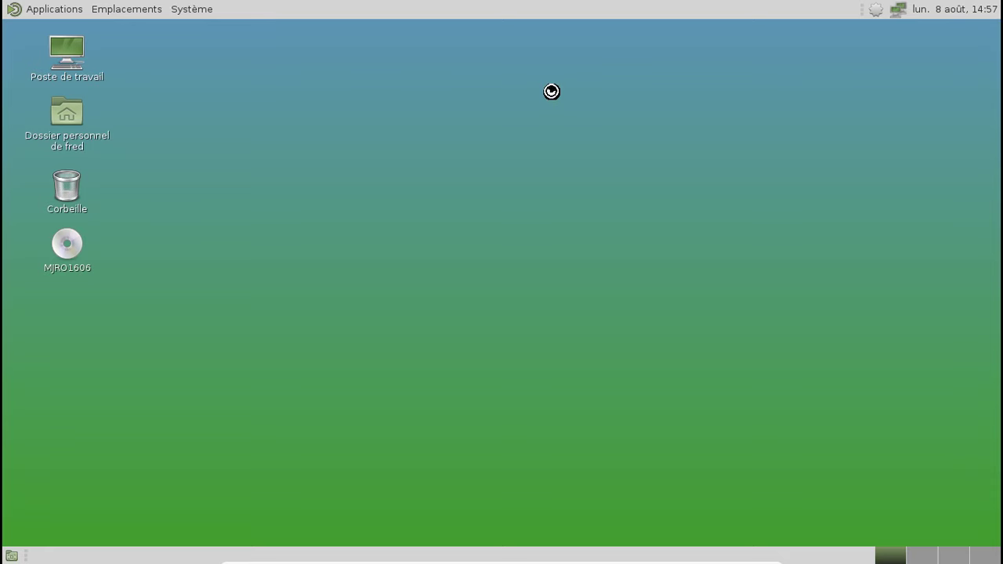
# View the MATE version information in the About MATE window and close it
pyautogui.click(202, 10)
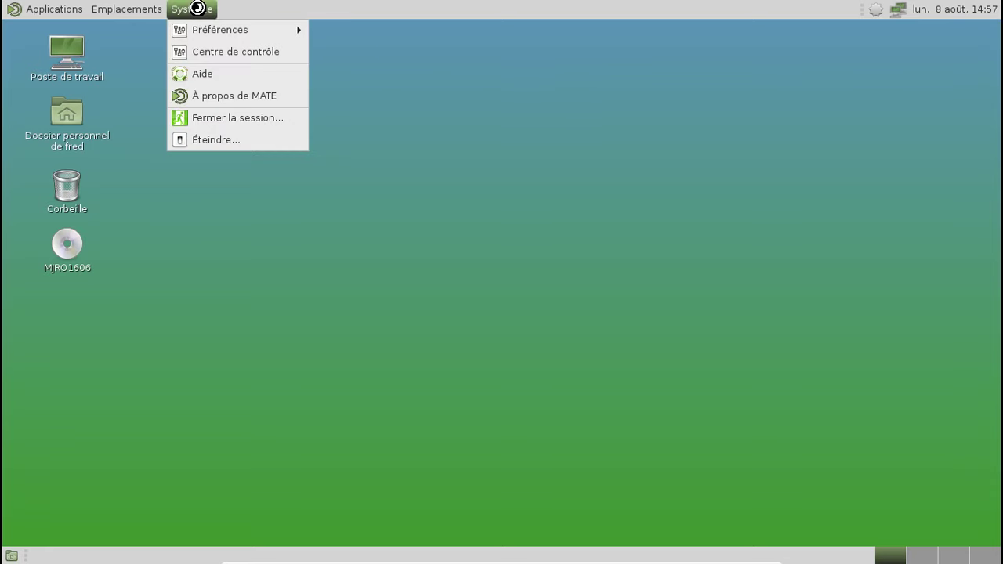
pyautogui.click(222, 92)
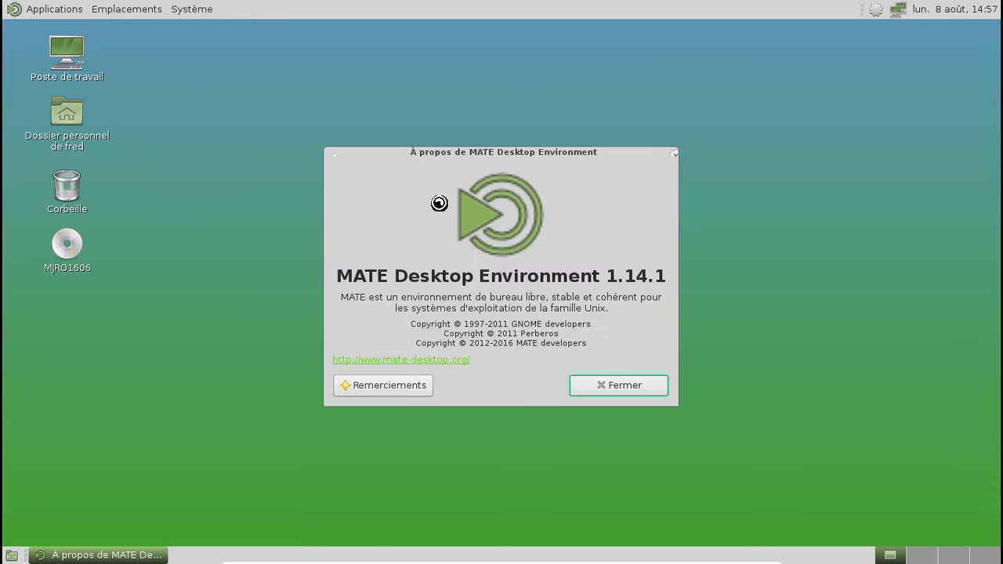
pyautogui.click(604, 385)
# Open the package manager from the update notifier and search for mate-extra-gtk3
pyautogui.rightClick(872, 14)
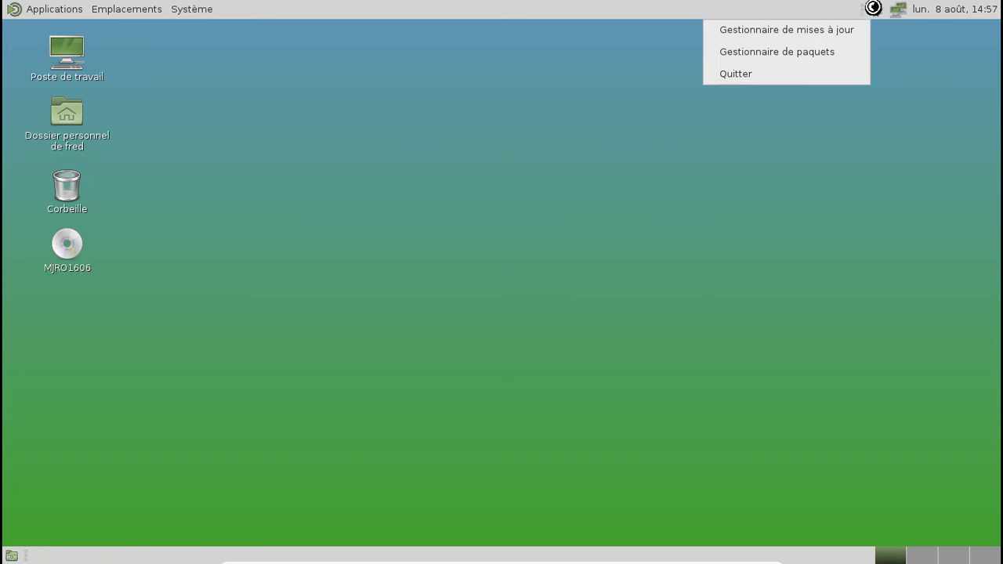
pyautogui.click(799, 45)
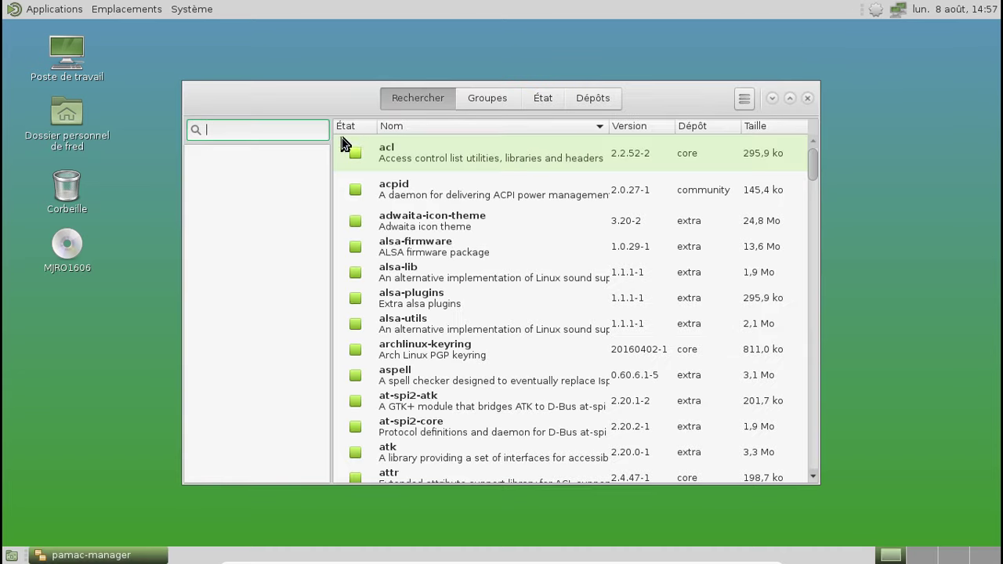
pyautogui.write('mate-ext')
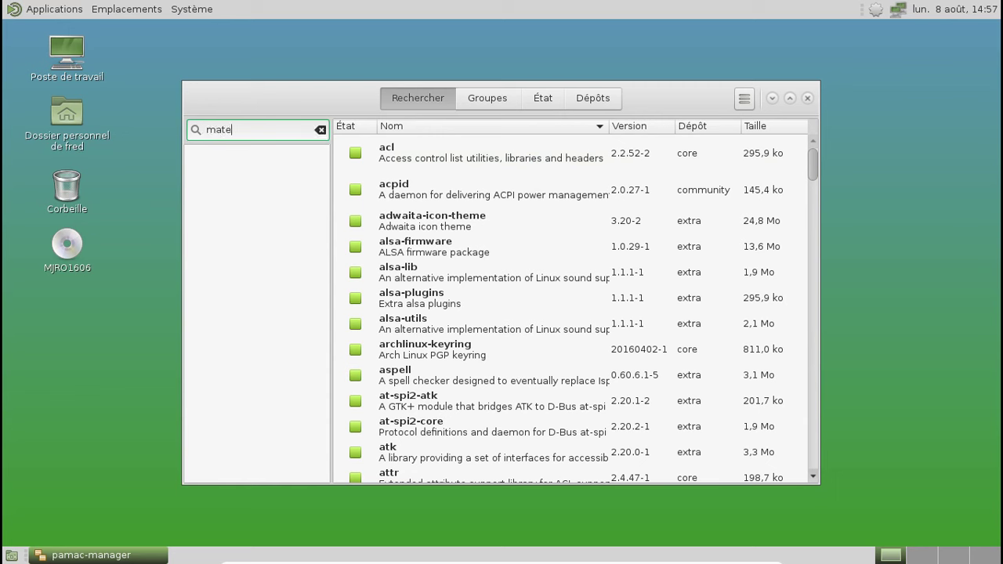
pyautogui.press('BackSpace')
pyautogui.write('xtra-gtk3')
pyautogui.press('Return')
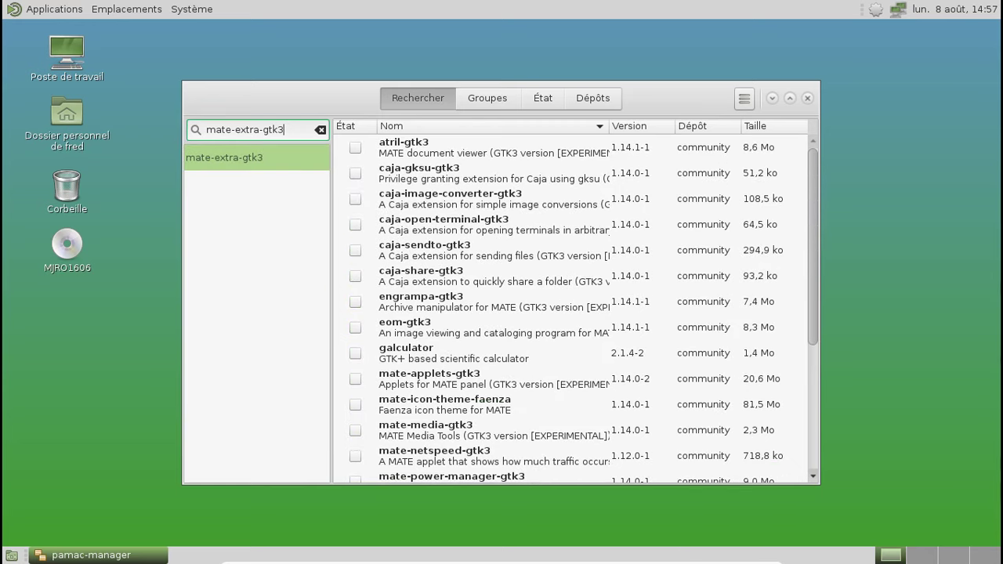
# Mark all packages of the mate-extra-gtk3 group for installation except mate-netspeed-gtk3
pyautogui.scroll(-5, 455, 154)
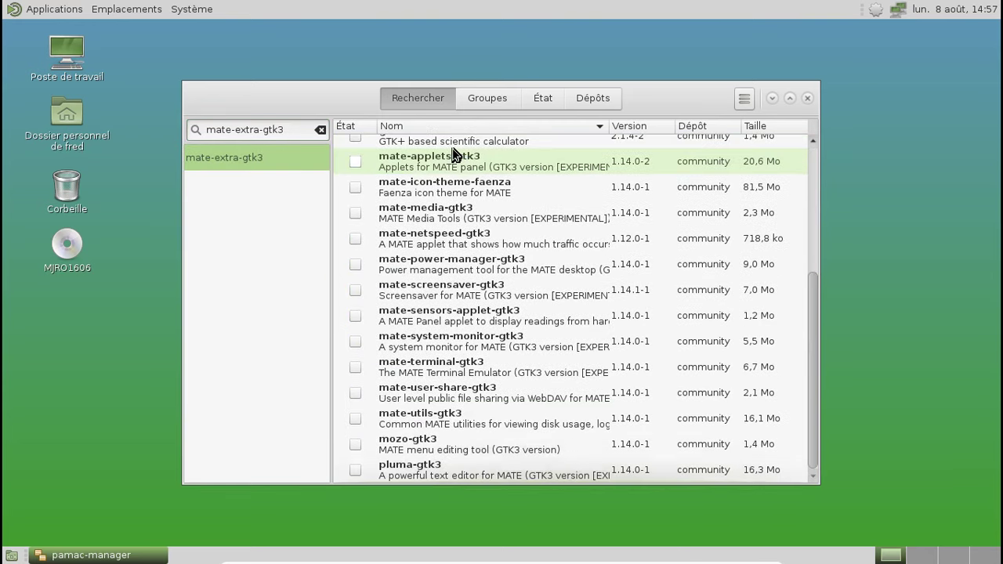
pyautogui.keyDown('shift'); pyautogui.click(457, 470); pyautogui.keyUp('shift')
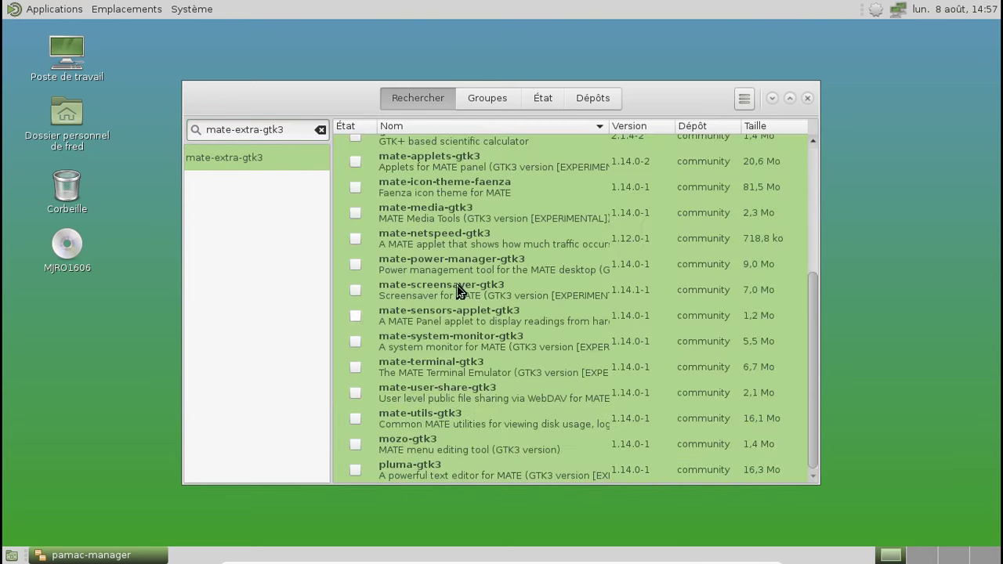
pyautogui.rightClick(407, 244)
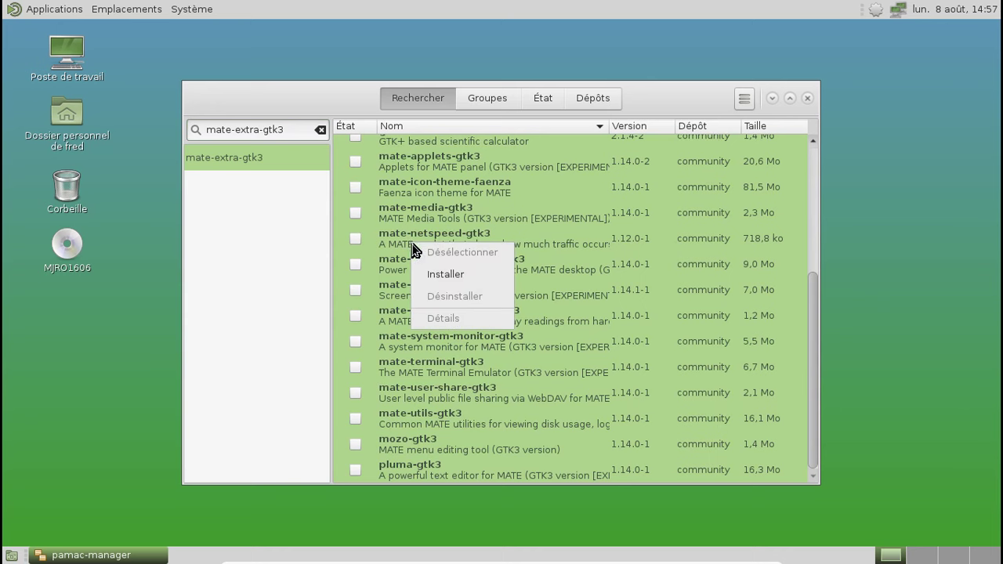
pyautogui.click(439, 270)
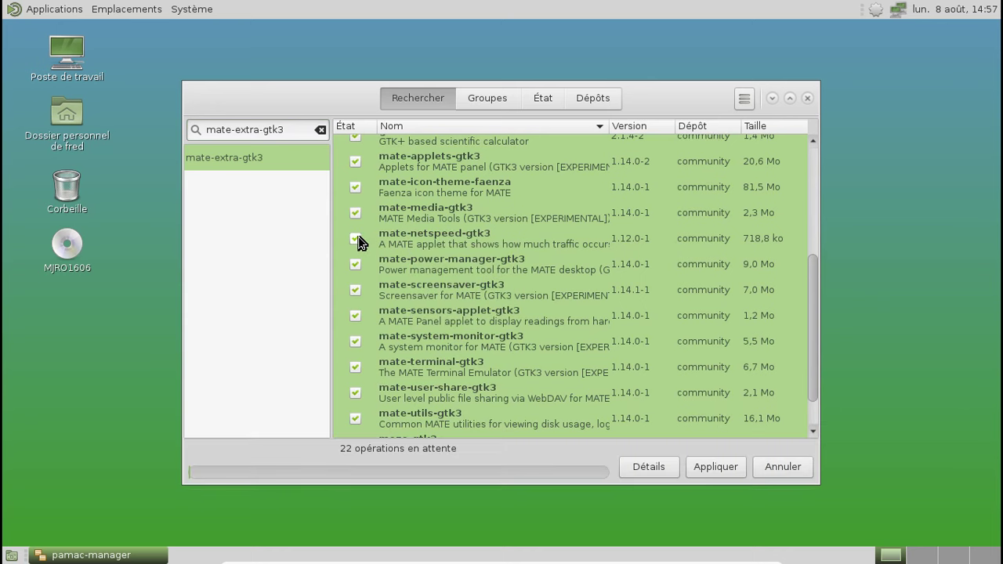
pyautogui.click(359, 243)
# Apply the pending installations with ocl-icd as the libcl provider, accept the transaction summary and authenticate with the password
pyautogui.click(715, 468)
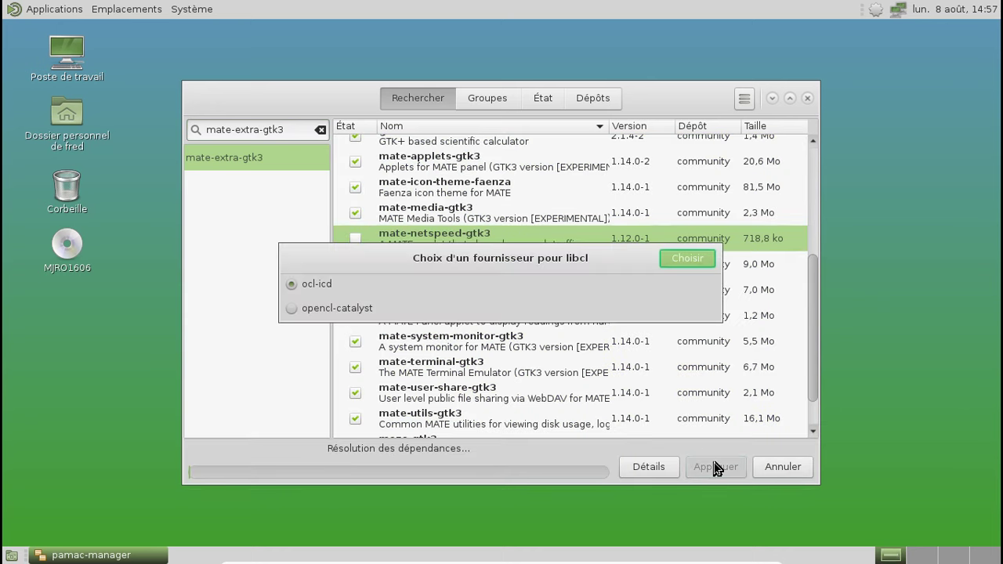
pyautogui.click(672, 260)
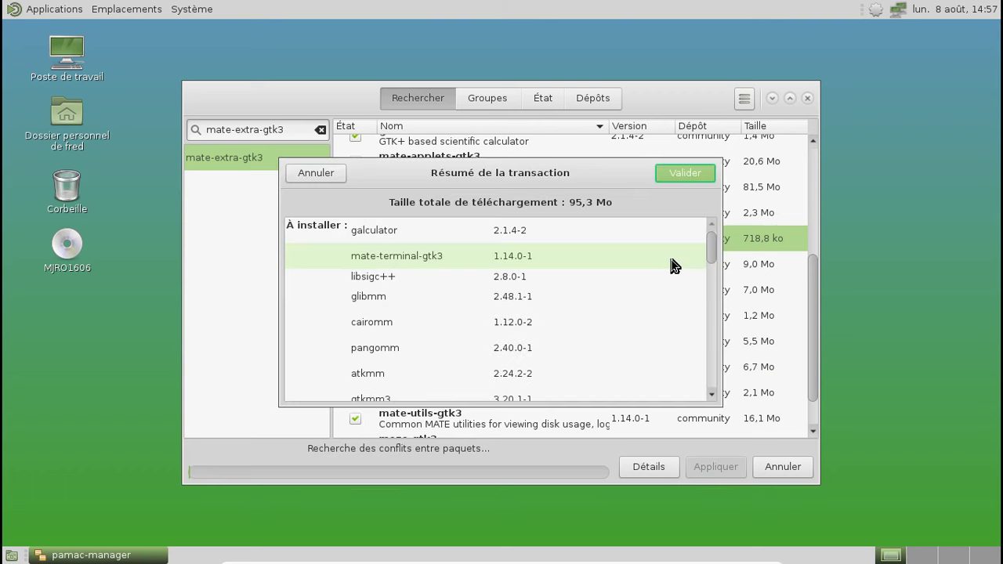
pyautogui.click(678, 175)
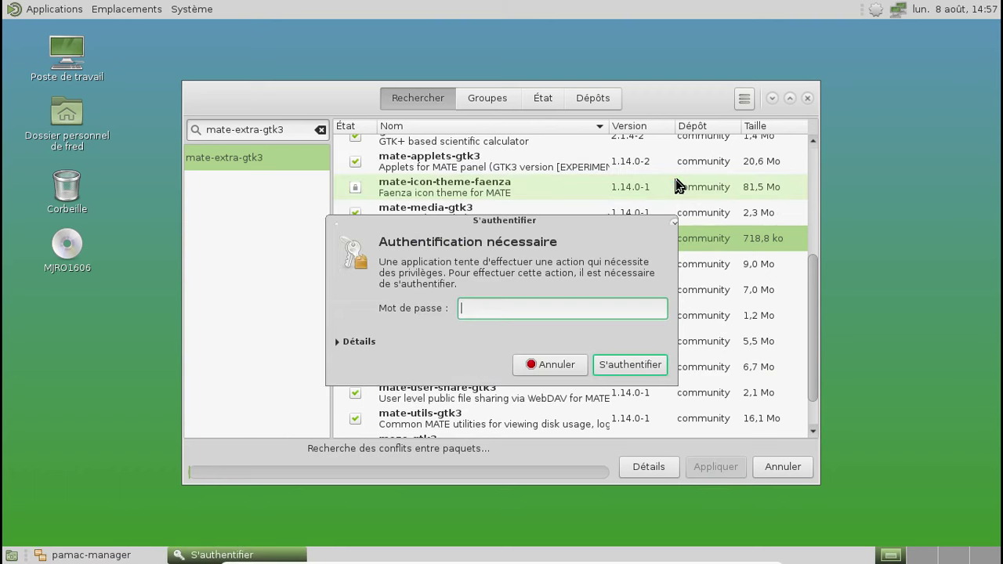
pyautogui.write('●●●●●●')
pyautogui.press('Return')
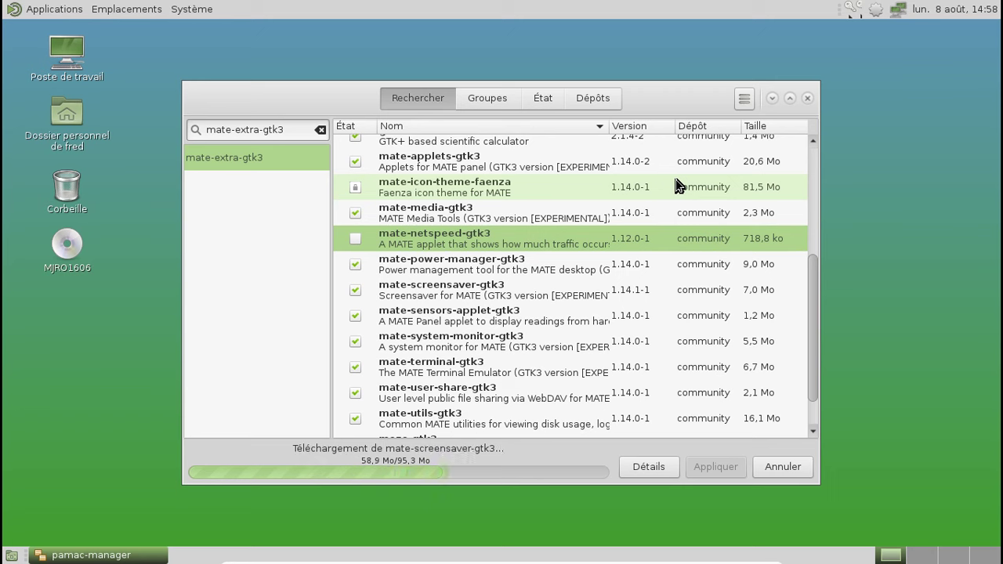
# Set the ladybird photo as the desktop background and minimize the package manager window
pyautogui.rightClick(674, 53)
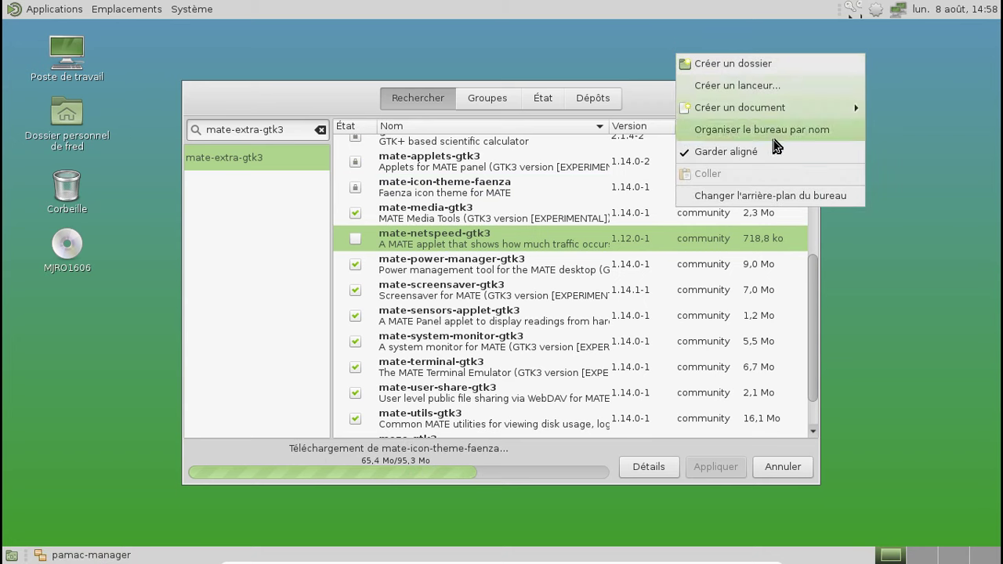
pyautogui.click(797, 190)
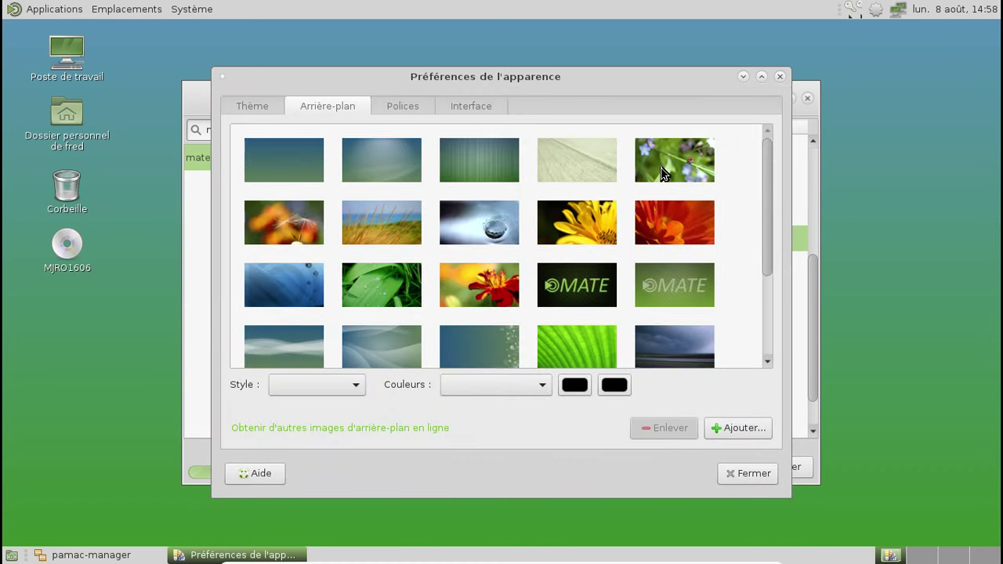
pyautogui.click(698, 161)
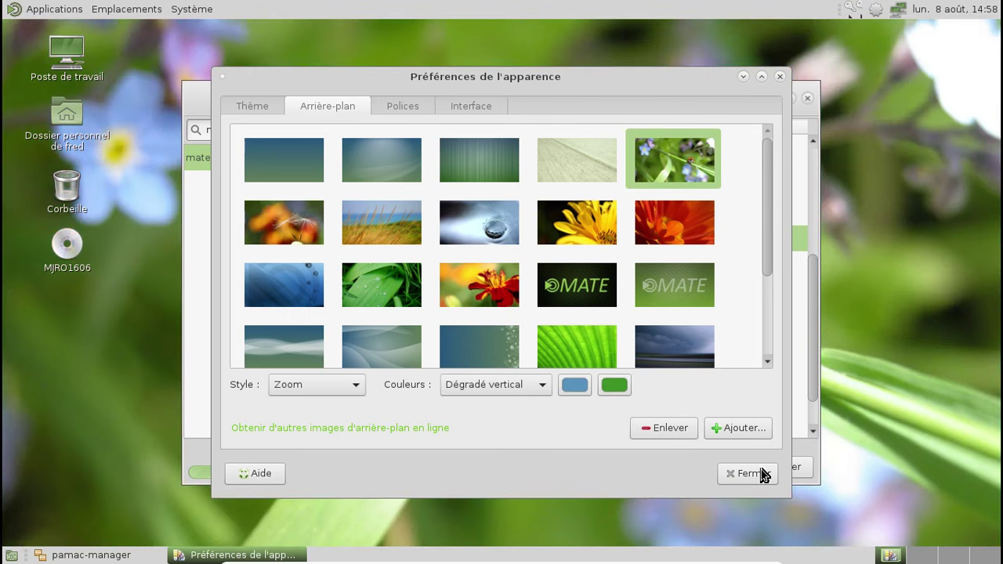
pyautogui.click(749, 473)
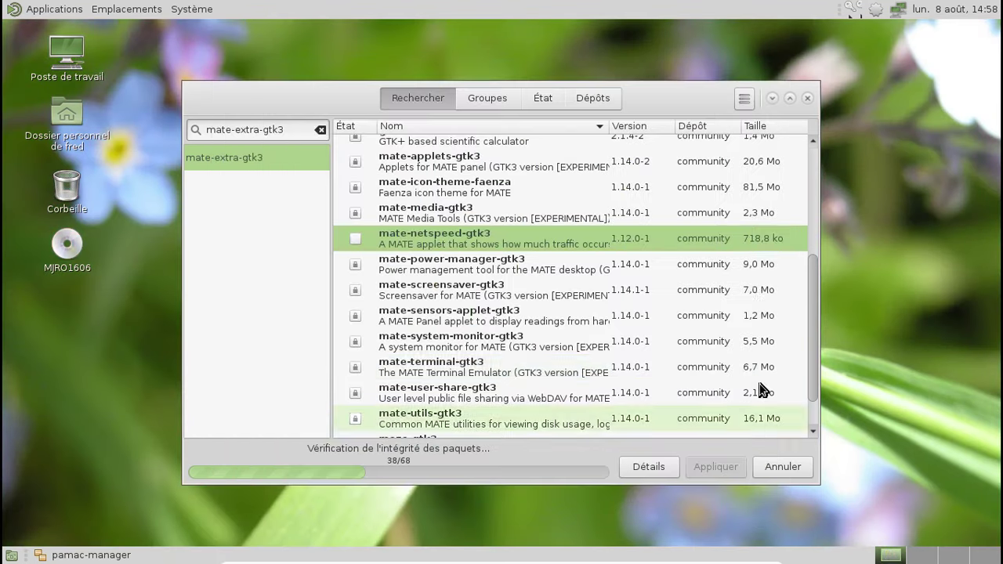
pyautogui.click(769, 99)
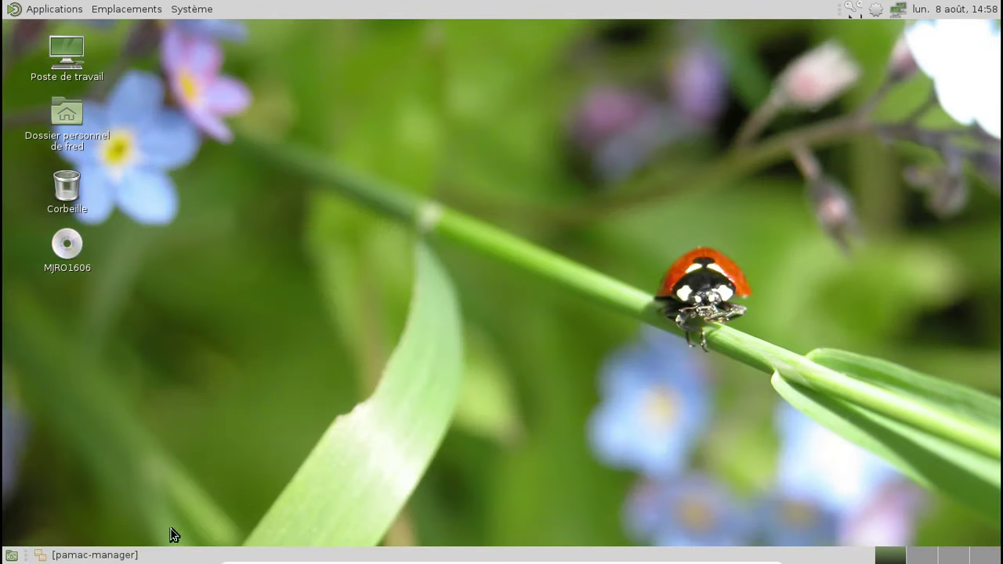
# Restore the package manager window to check the installation progress and look through the desktop menus
pyautogui.click(138, 553)
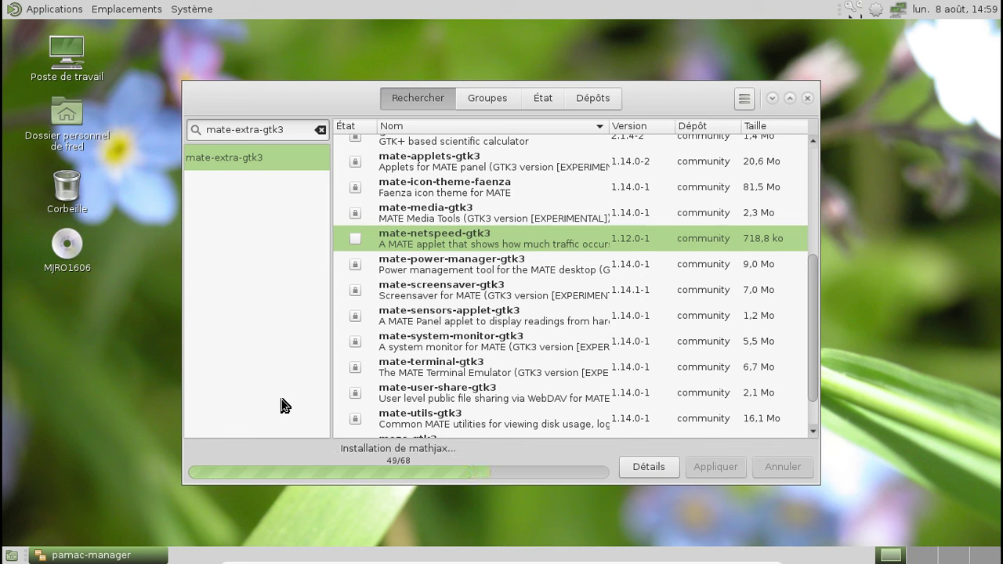
pyautogui.click(50, 10)
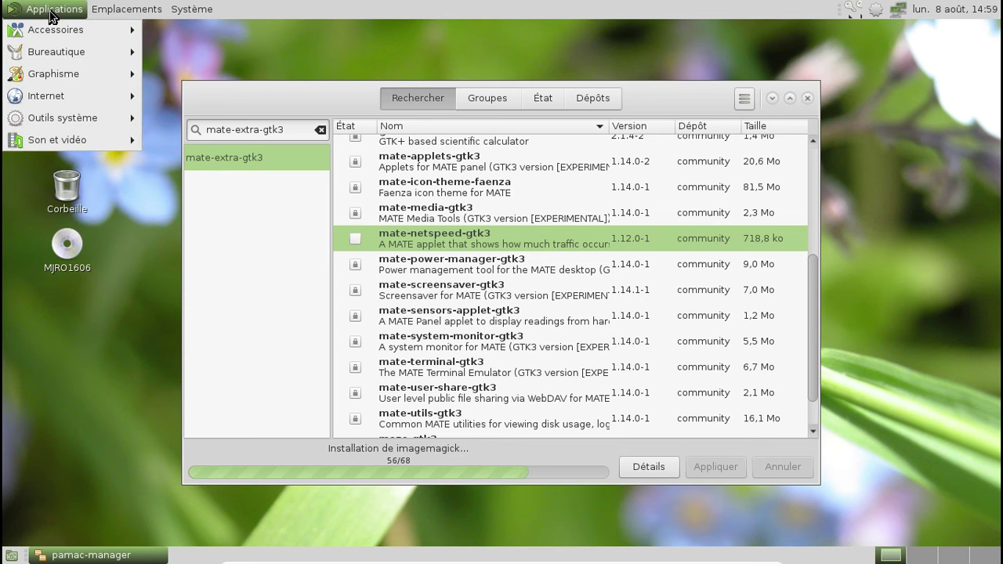
pyautogui.moveTo(76, 118)
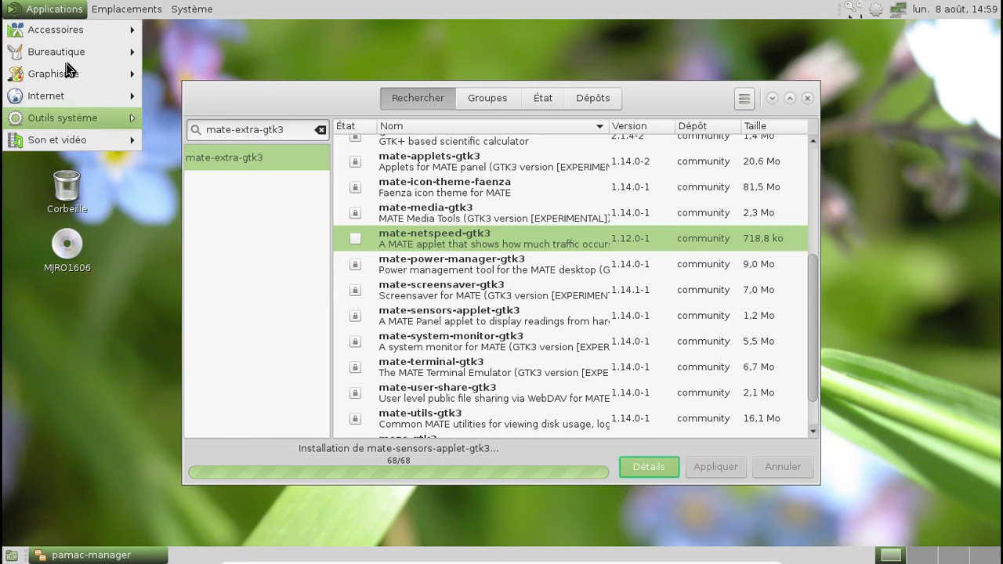
pyautogui.moveTo(57, 28)
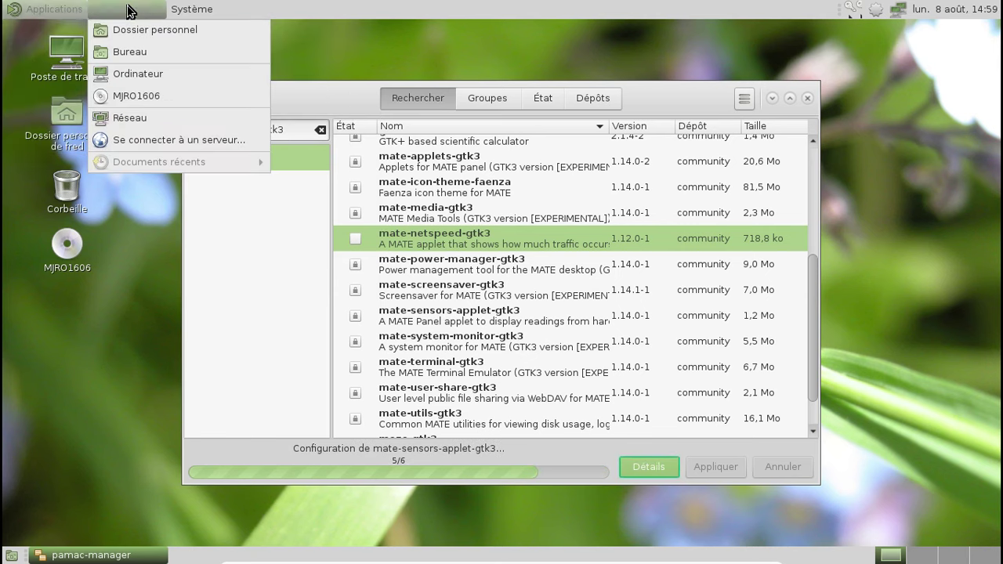
pyautogui.click(283, 236)
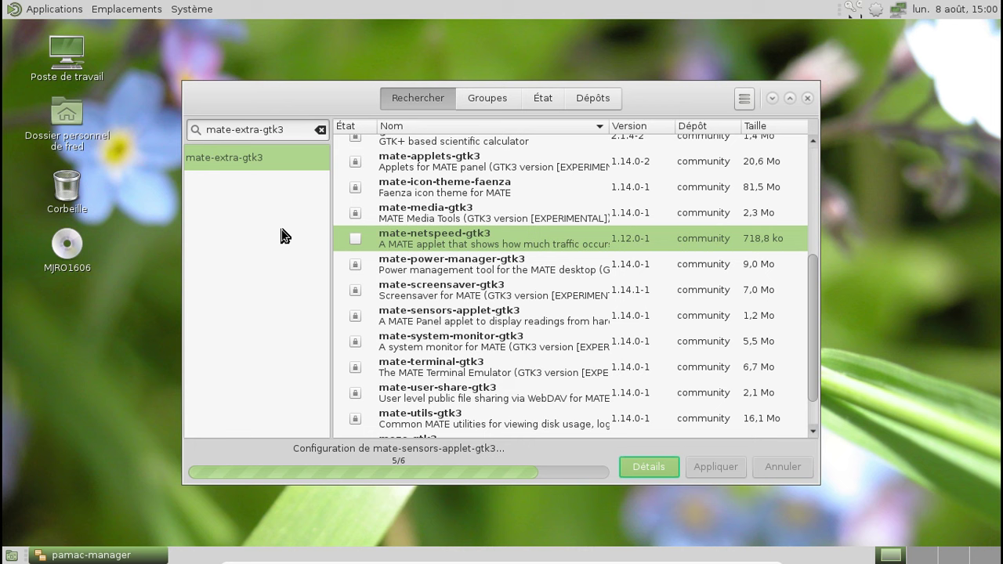
# Close the package manager once the mate-extra-gtk3 installation has finished
pyautogui.click(744, 100)
pyautogui.click(744, 100)
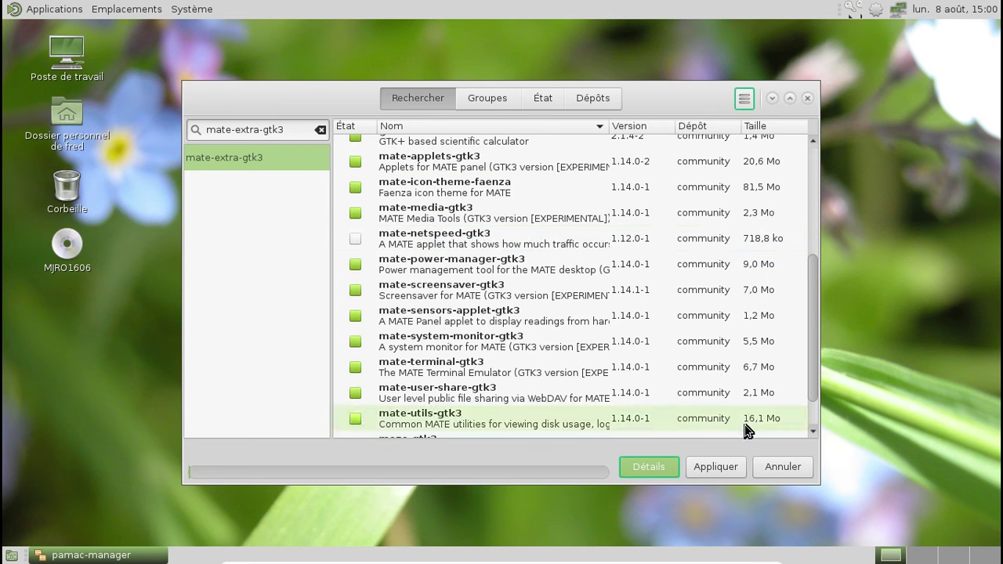
pyautogui.click(806, 98)
# Look over the installed system tools, then launch the Manjaro Settings Manager and authenticate with the password
pyautogui.click(34, 11)
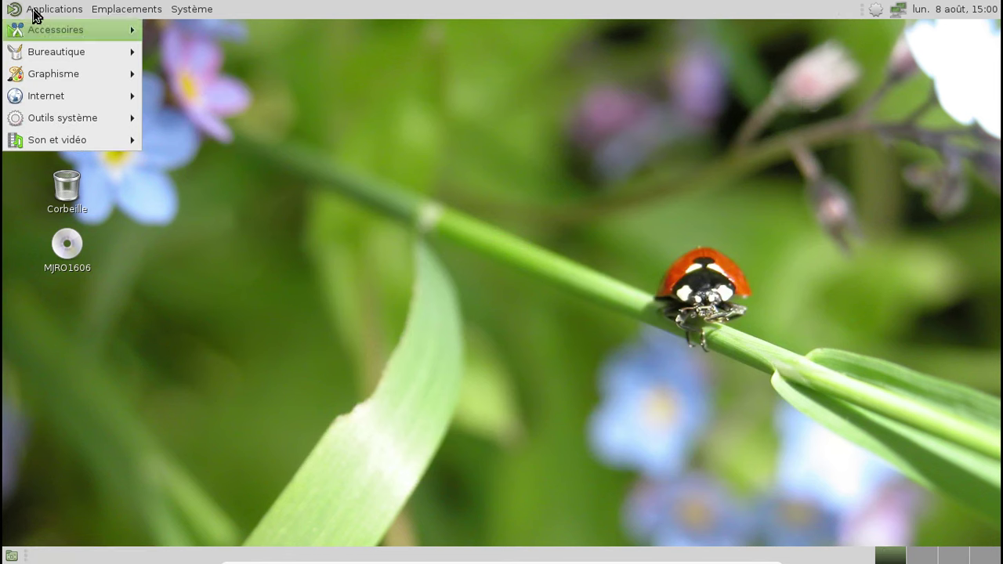
pyautogui.moveTo(76, 112)
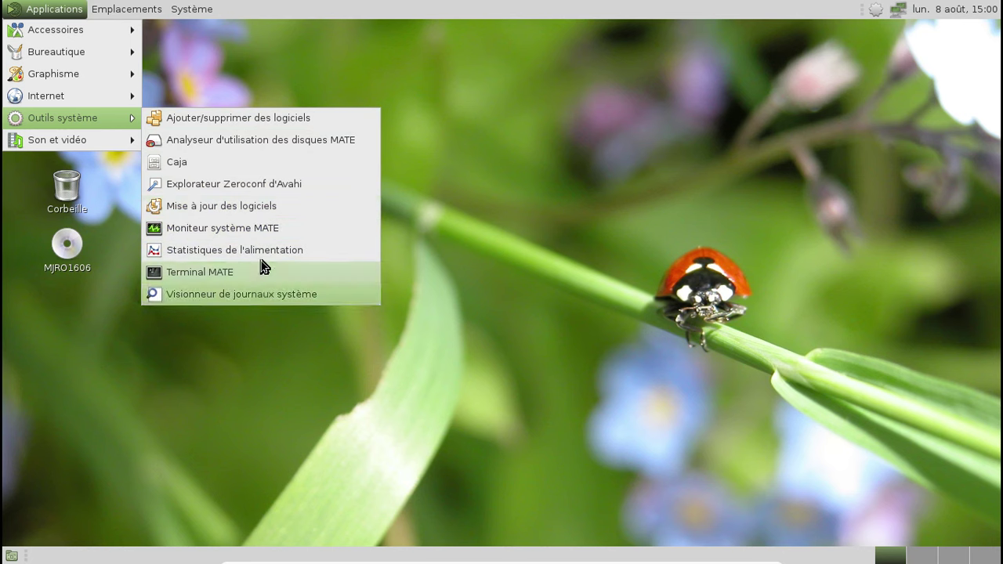
pyautogui.moveTo(193, 9)
pyautogui.moveTo(213, 33)
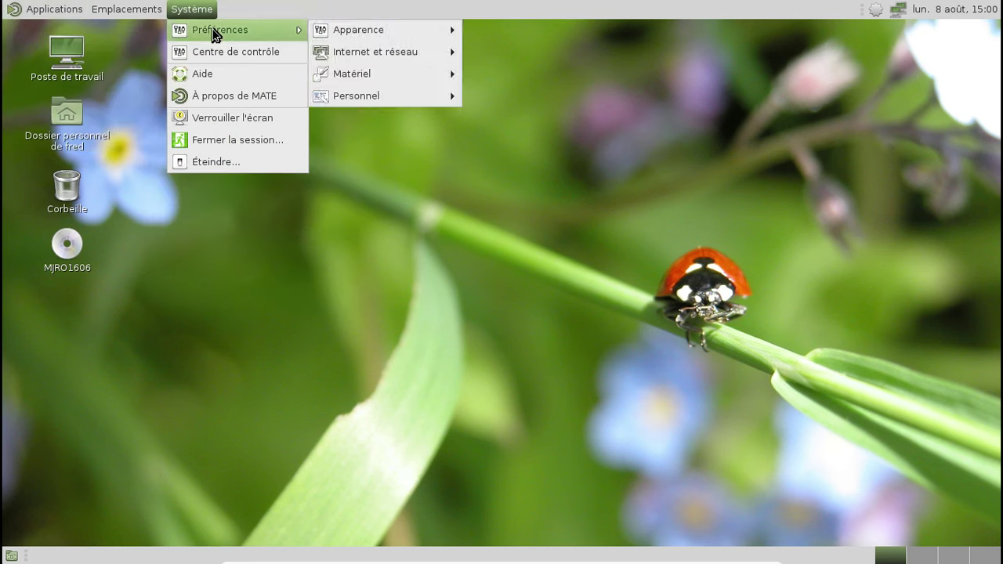
pyautogui.moveTo(367, 33)
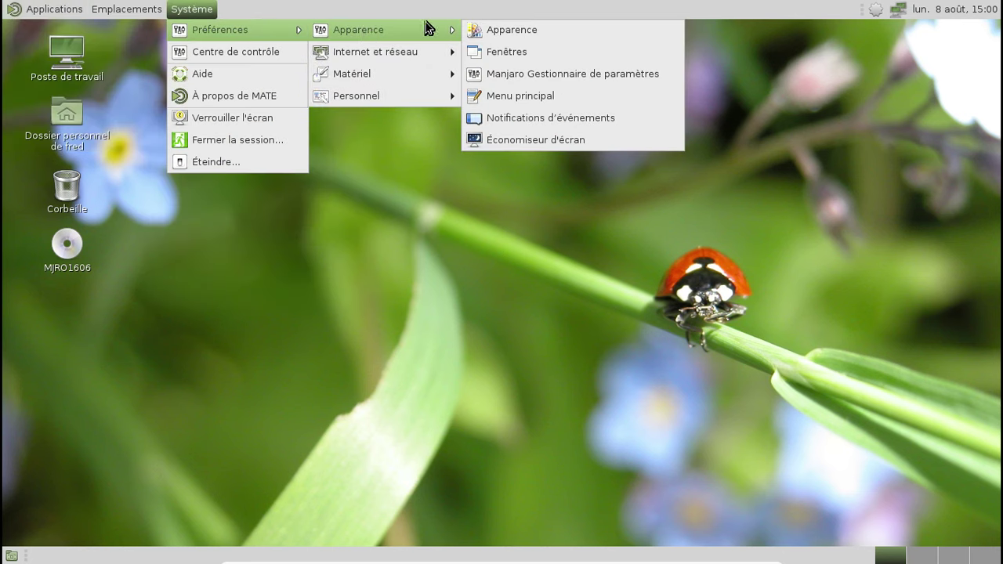
pyautogui.click(546, 75)
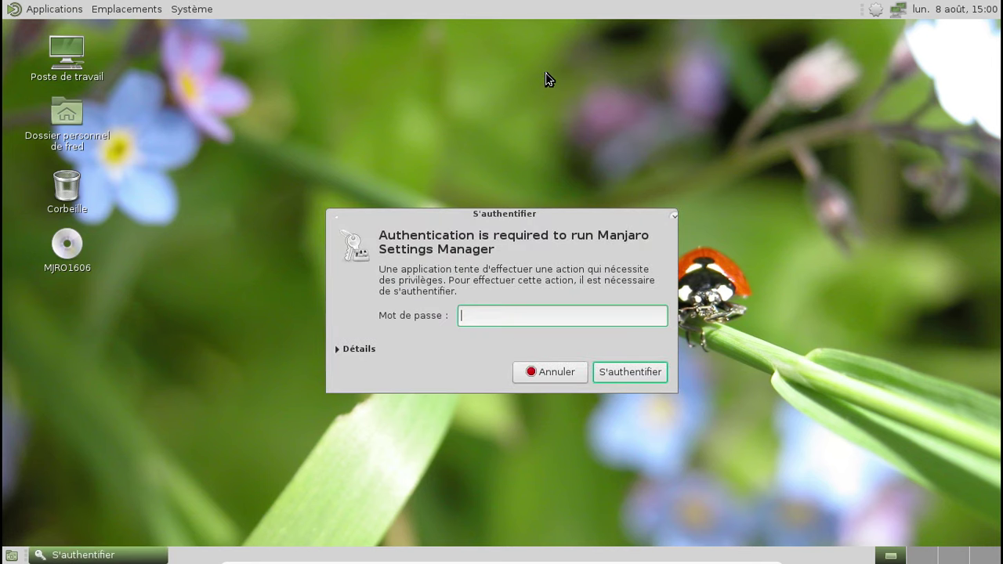
pyautogui.write('********')
pyautogui.press('Return')
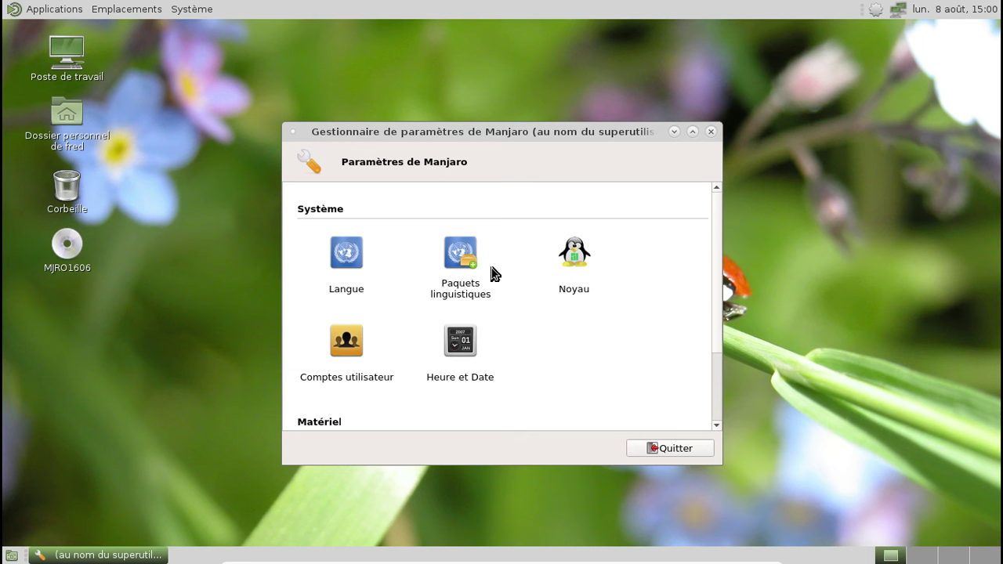
# Install the available language packages from the Paquets linguistiques settings and close the finished process window
pyautogui.click(466, 259)
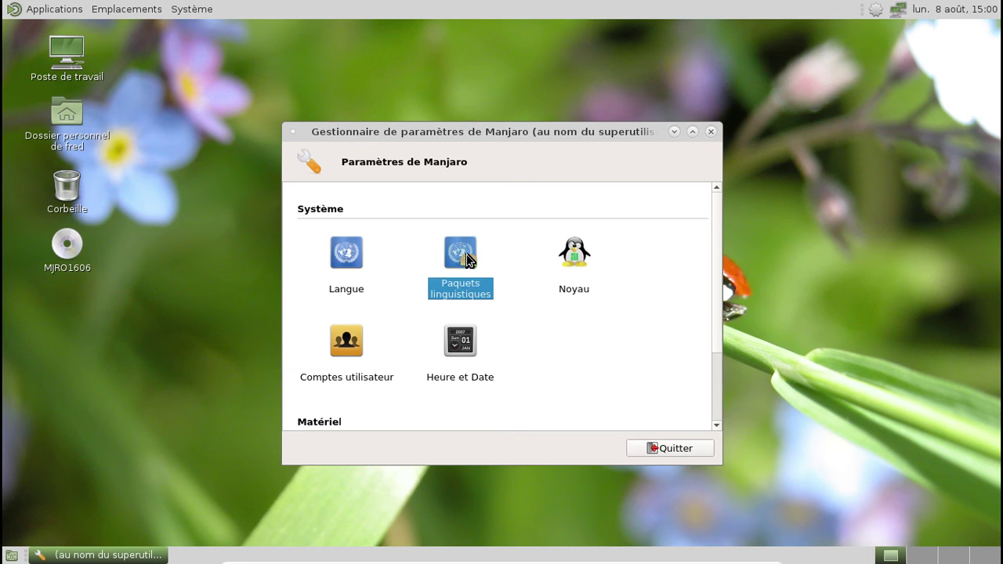
pyautogui.doubleClick(466, 259)
pyautogui.click(640, 232)
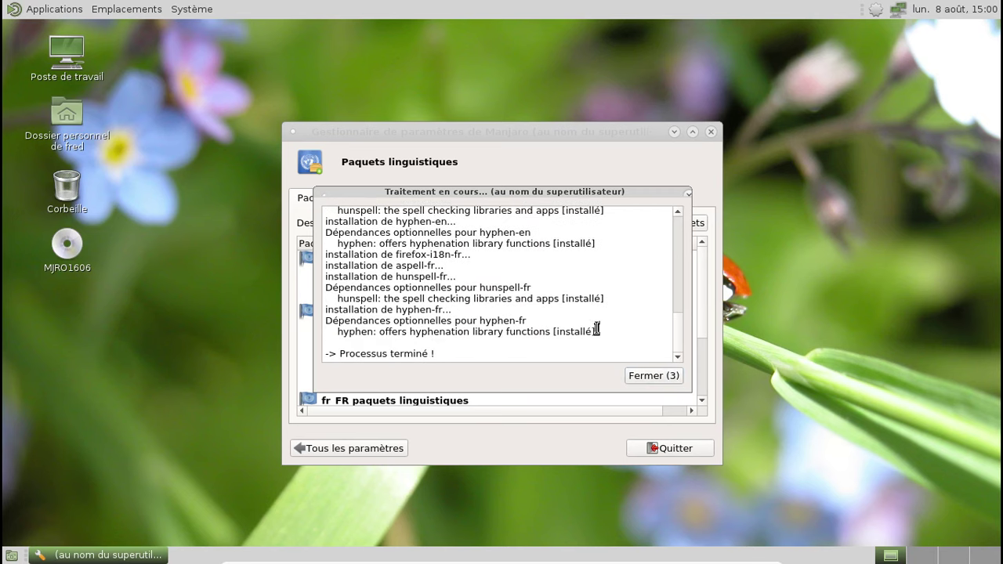
pyautogui.click(656, 377)
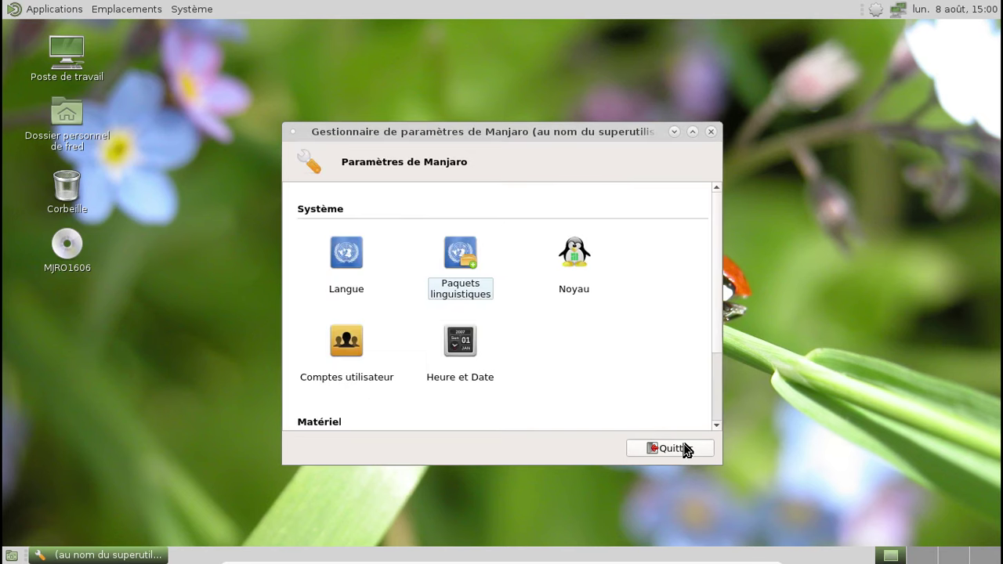
# Look through the kernel, user account, and time and date settings, then quit the Manjaro Settings Manager
pyautogui.click(570, 264)
pyautogui.doubleClick(571, 264)
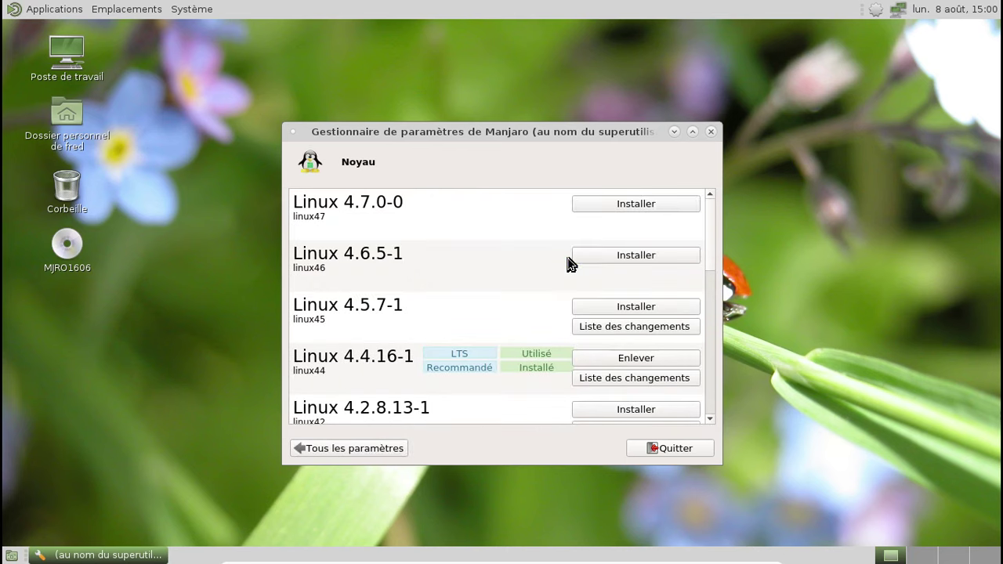
pyautogui.click(313, 449)
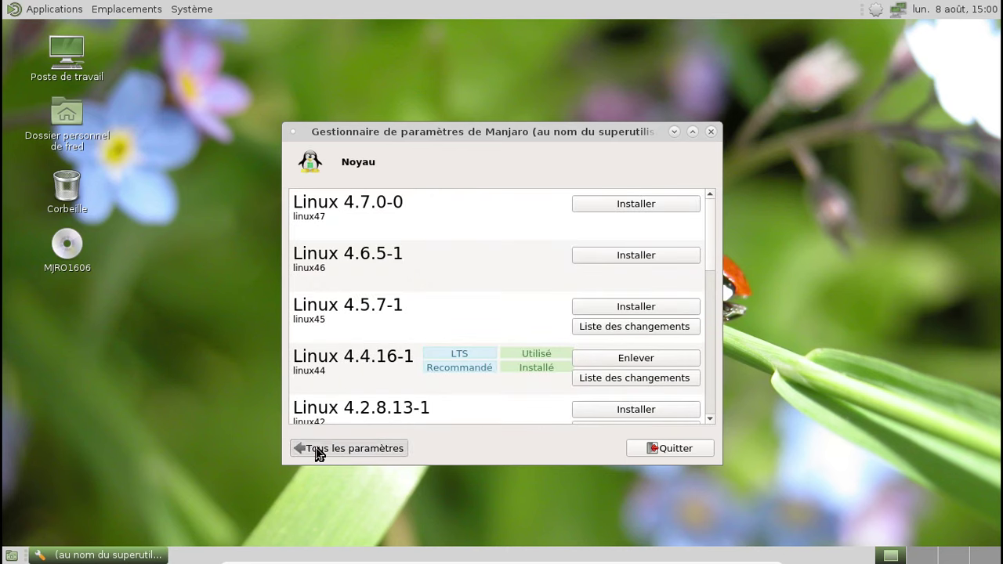
pyautogui.doubleClick(359, 356)
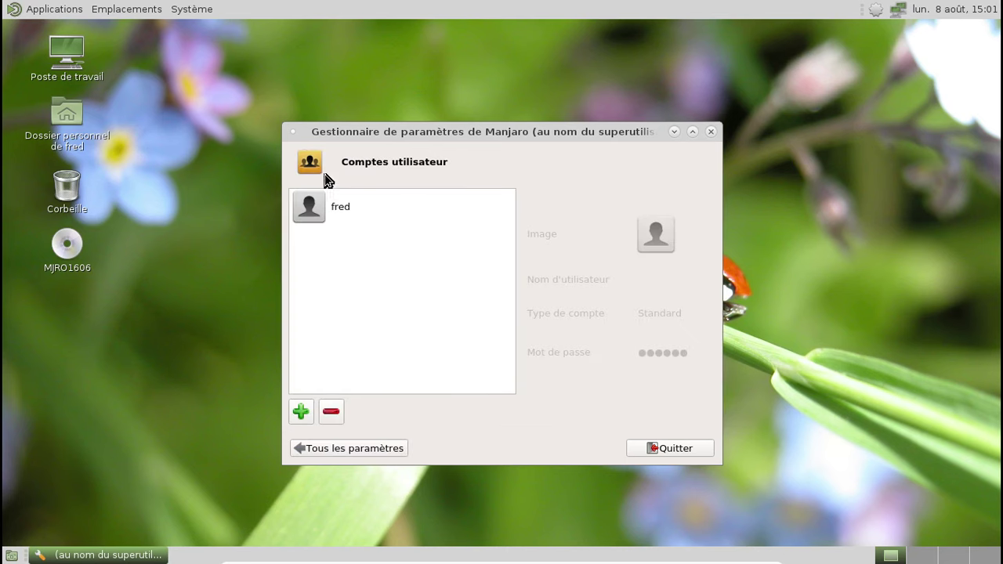
pyautogui.click(318, 448)
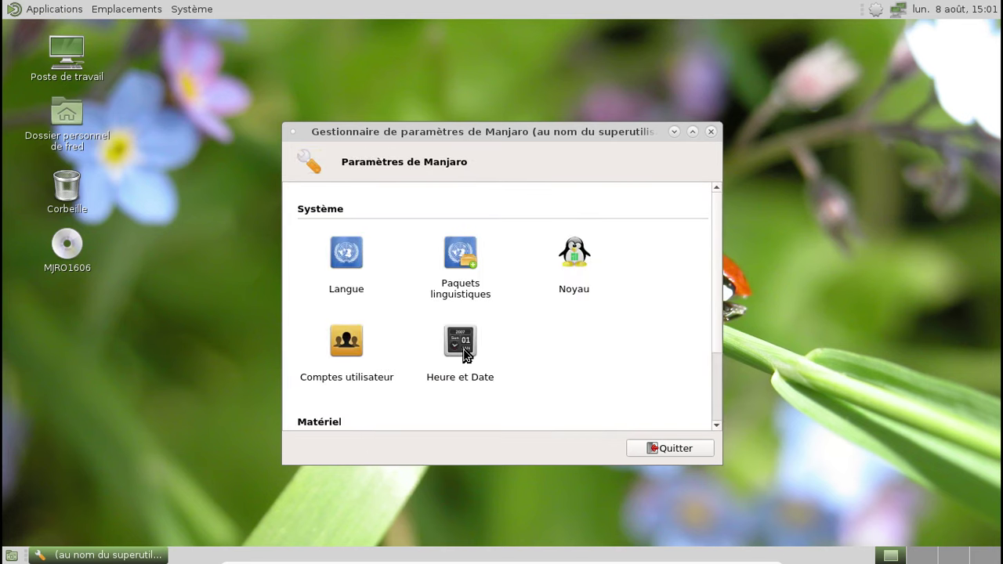
pyautogui.doubleClick(468, 355)
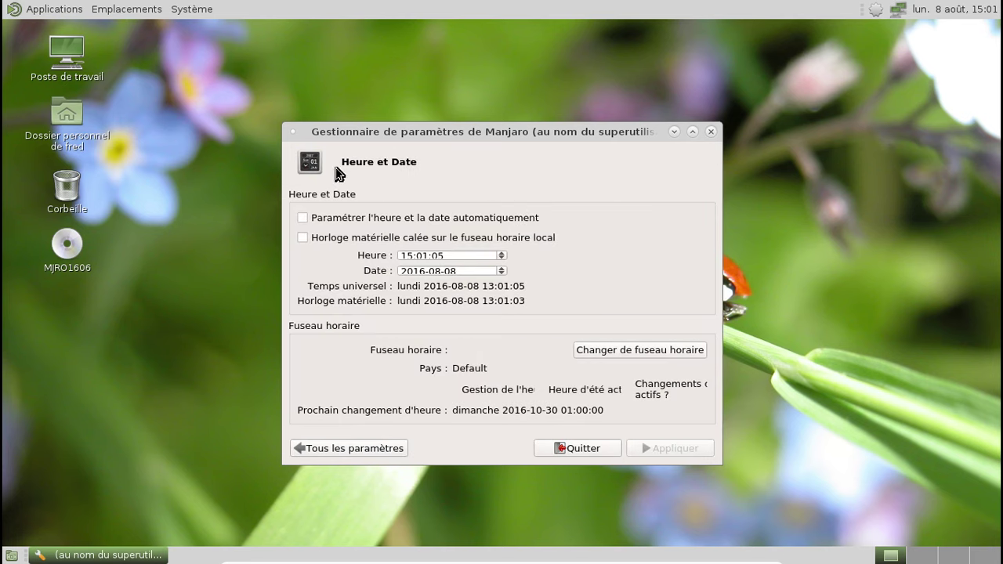
pyautogui.click(566, 451)
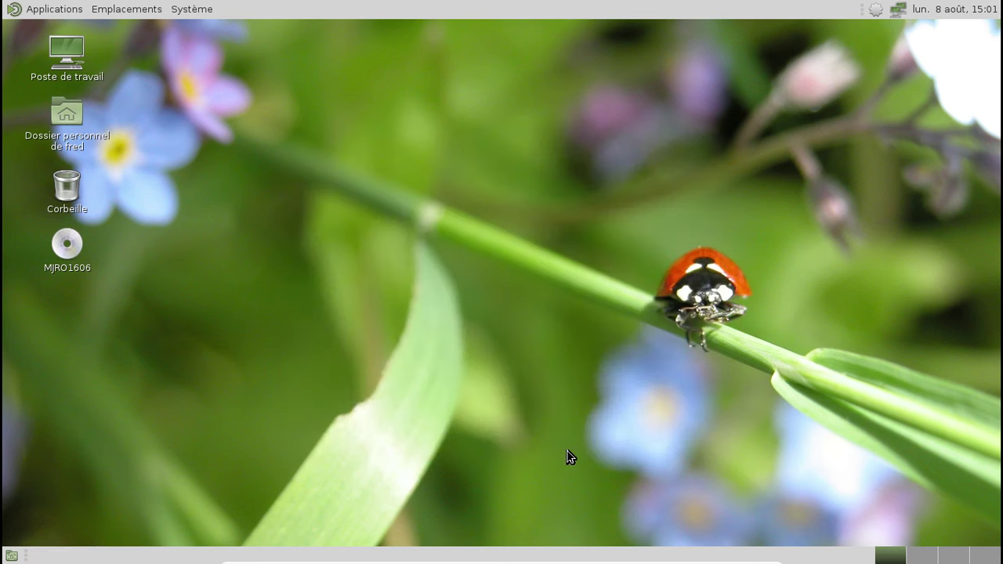
# Launch Firefox and close the two extra first-run tabs, keeping only the start page
pyautogui.click(71, 9)
pyautogui.moveTo(86, 96)
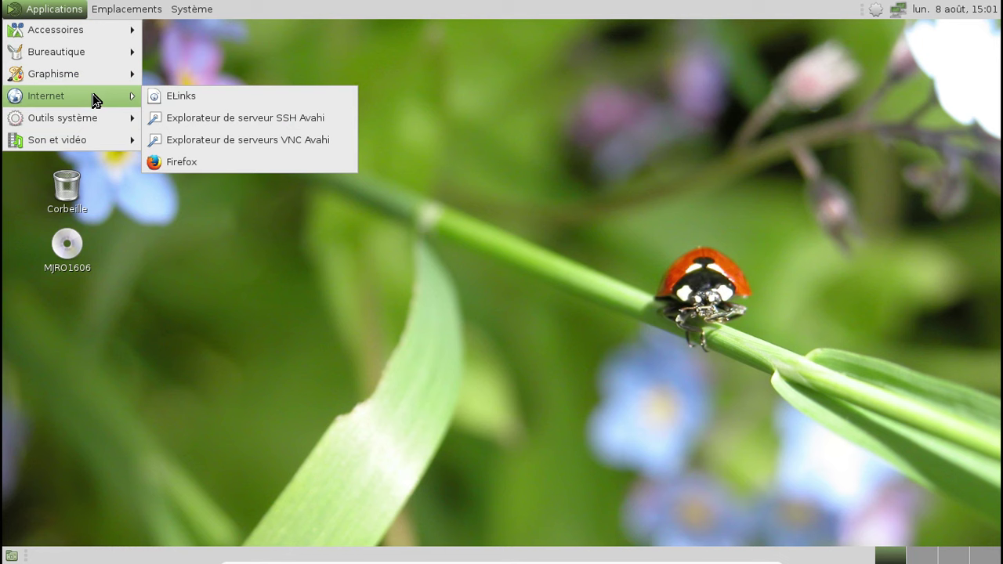
pyautogui.click(230, 164)
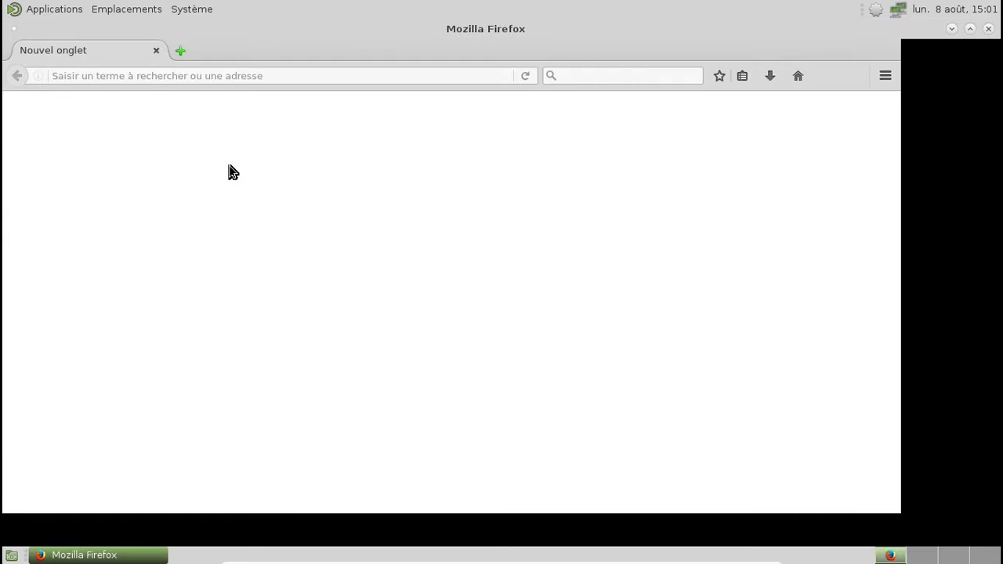
pyautogui.click(968, 30)
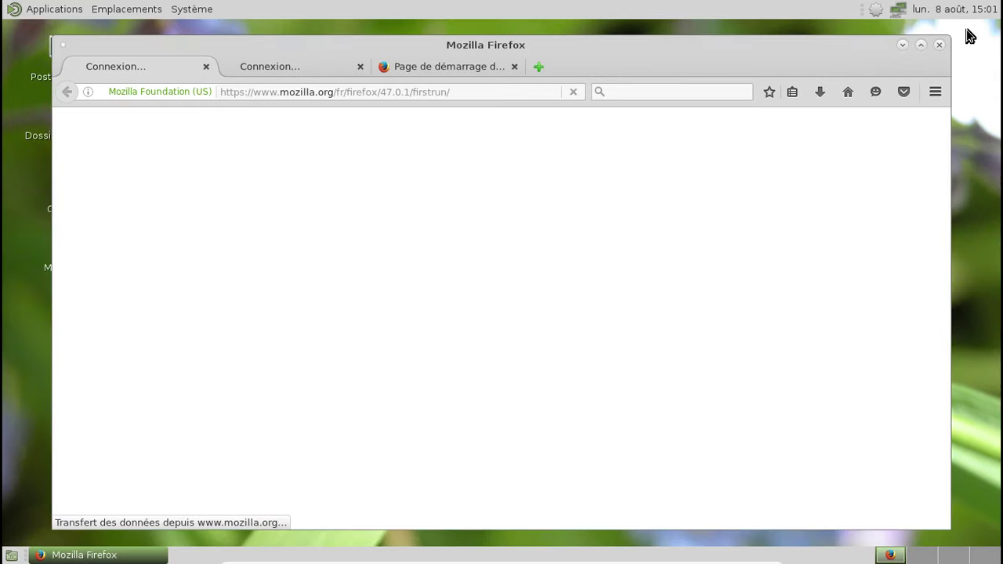
pyautogui.click(206, 67)
pyautogui.click(209, 69)
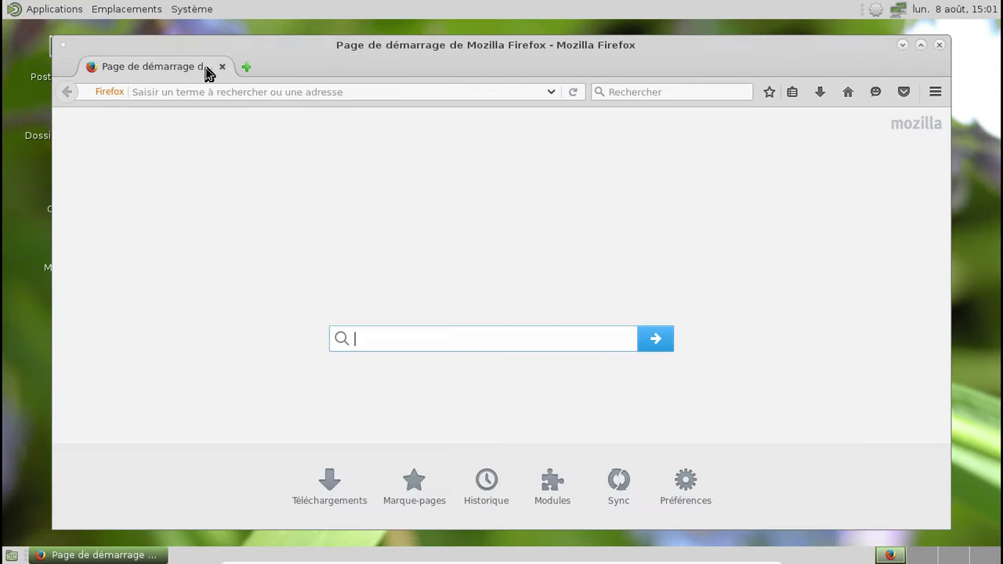
# Open the website linuxmint.com in the current tab
pyautogui.click(188, 91)
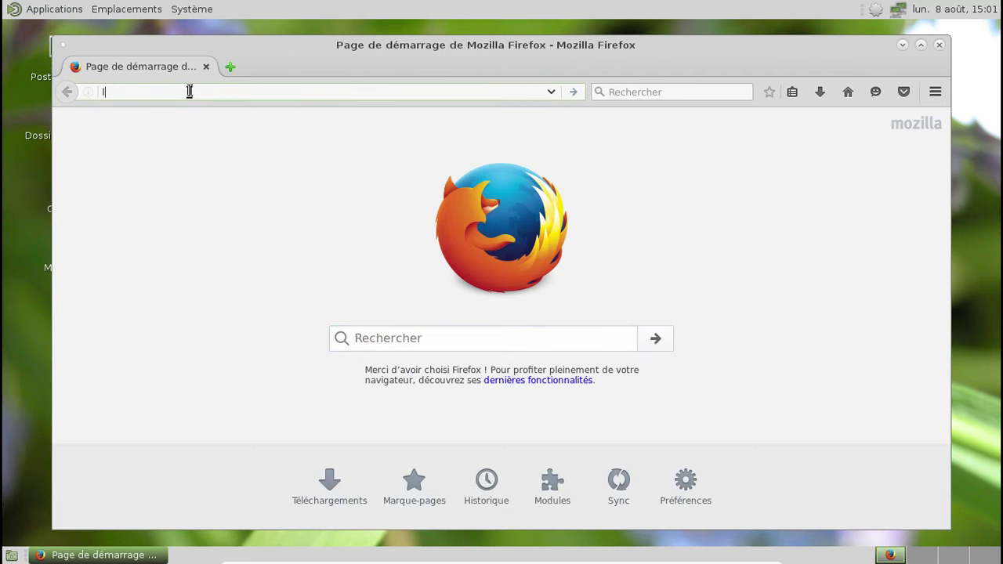
pyautogui.write('linuxmi')
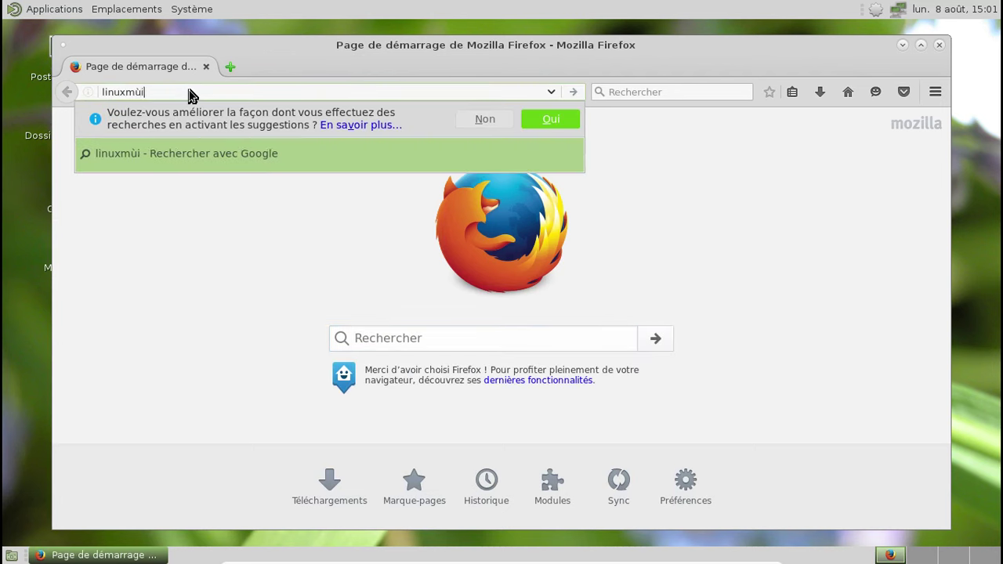
pyautogui.press('BackSpace')
pyautogui.write('int.com')
pyautogui.press('Return')
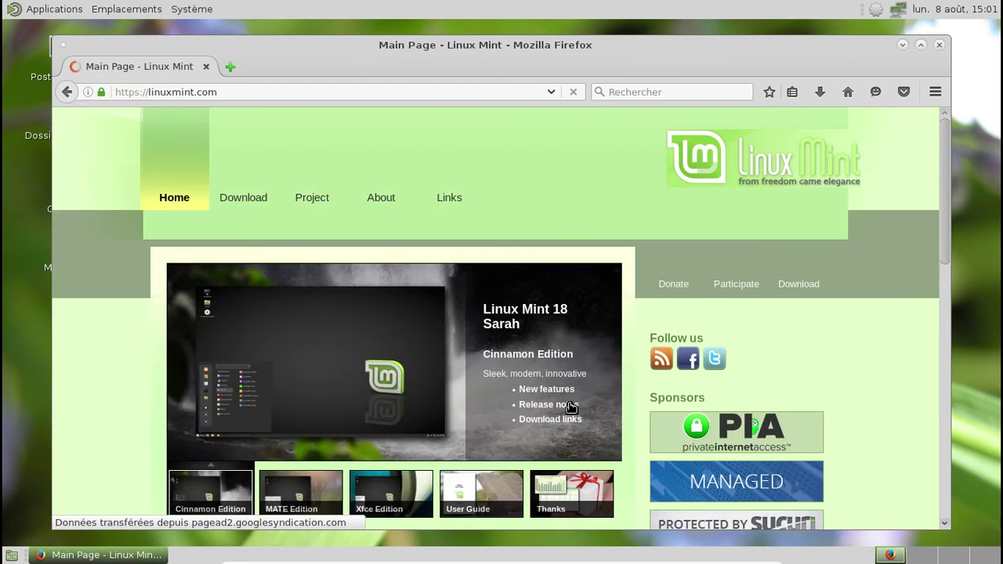
# Open the Linux Mint 18 MATE release post and examine its desktop screenshot at full size, including the menu and panel
pyautogui.click(298, 502)
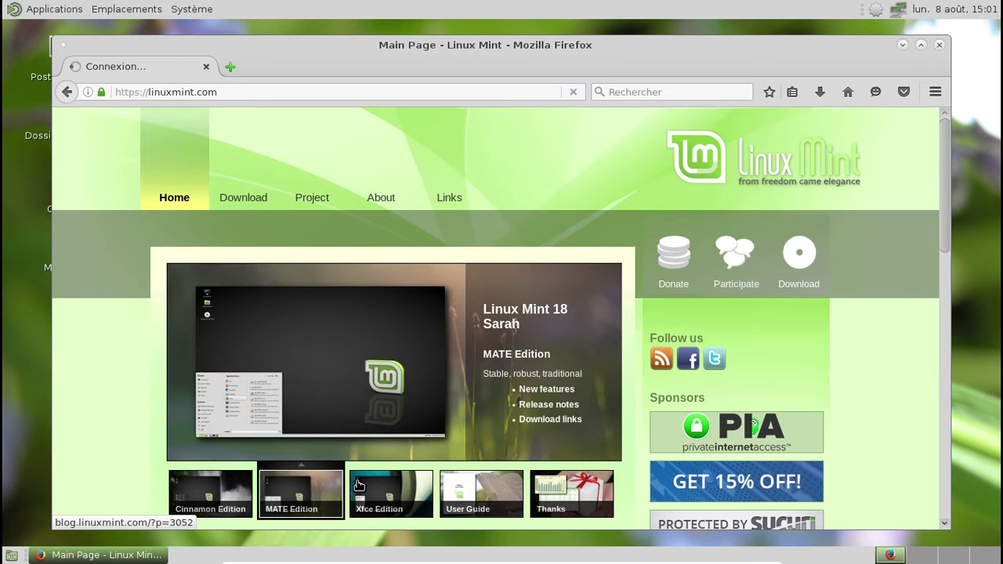
pyautogui.click(525, 354)
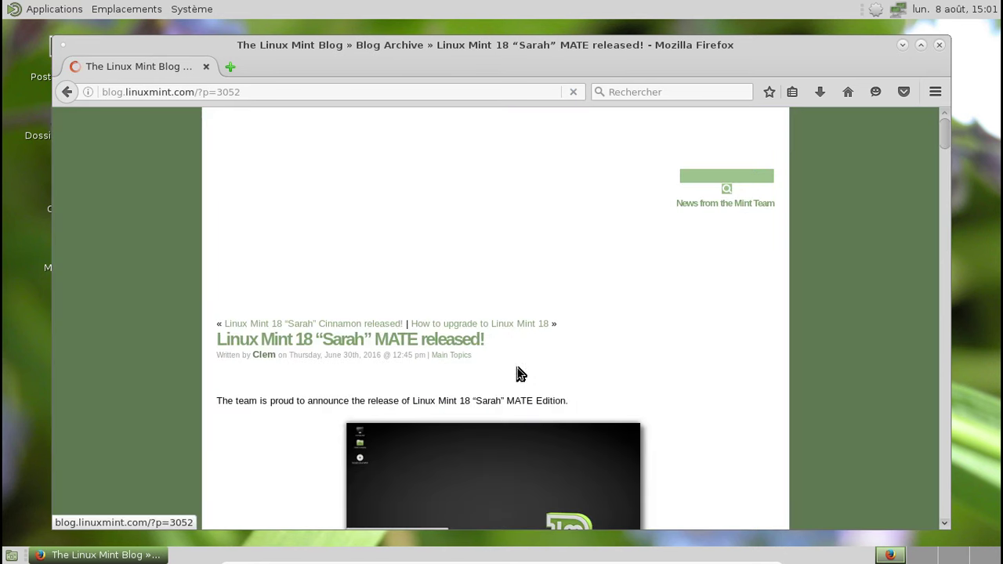
pyautogui.scroll(-3, 513, 444)
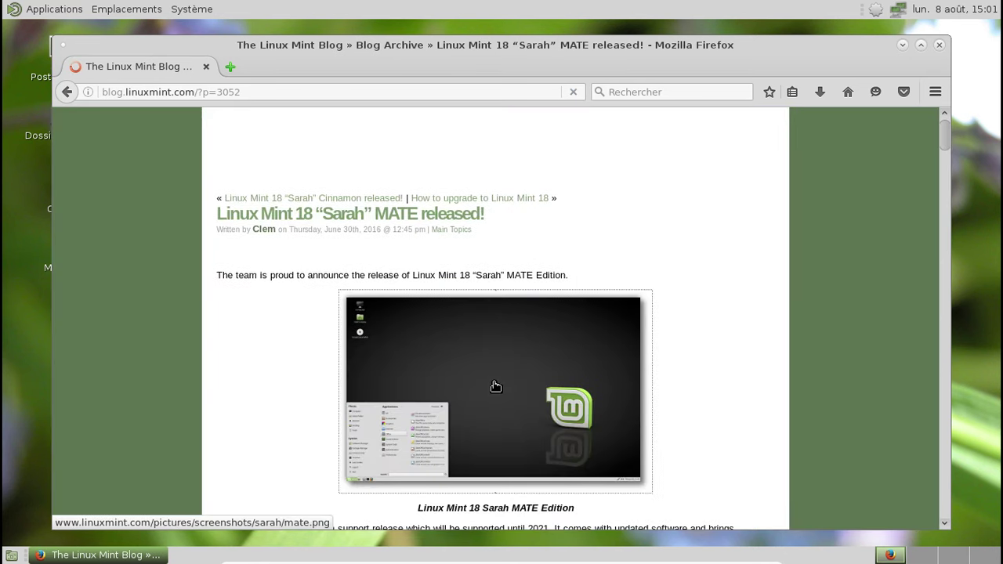
pyautogui.click(496, 381)
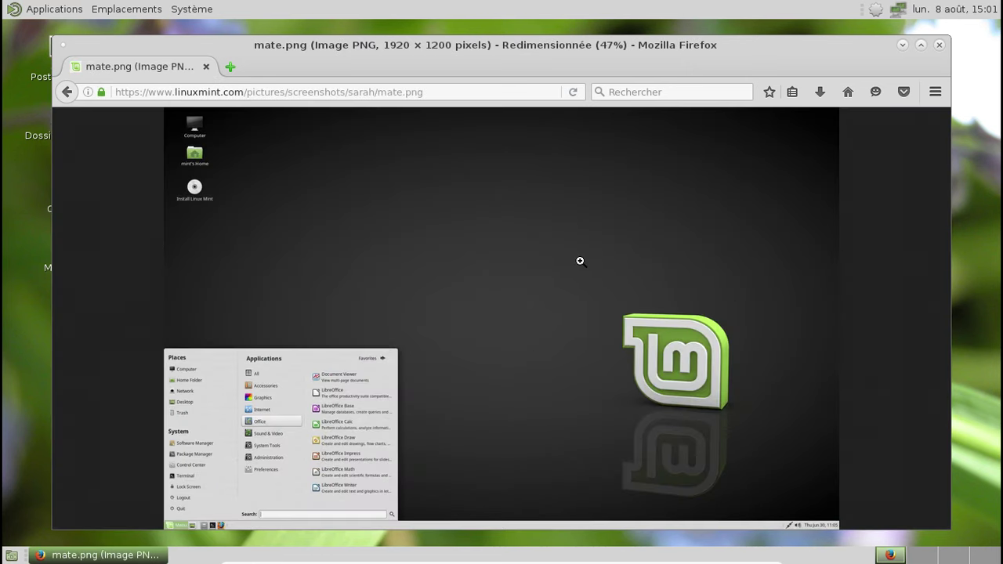
pyautogui.click(580, 261)
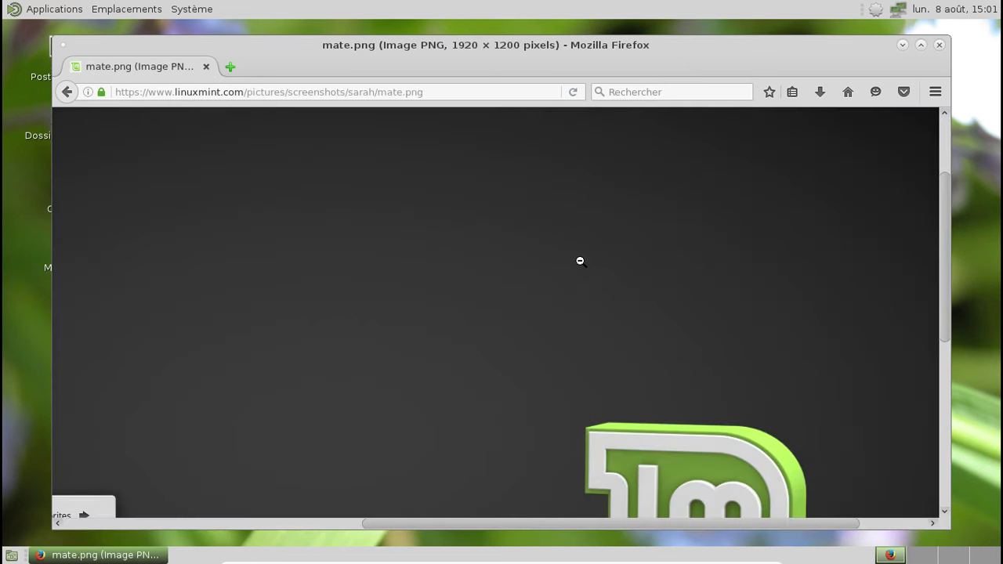
pyautogui.moveTo(945, 192); pyautogui.dragTo(938, 479)
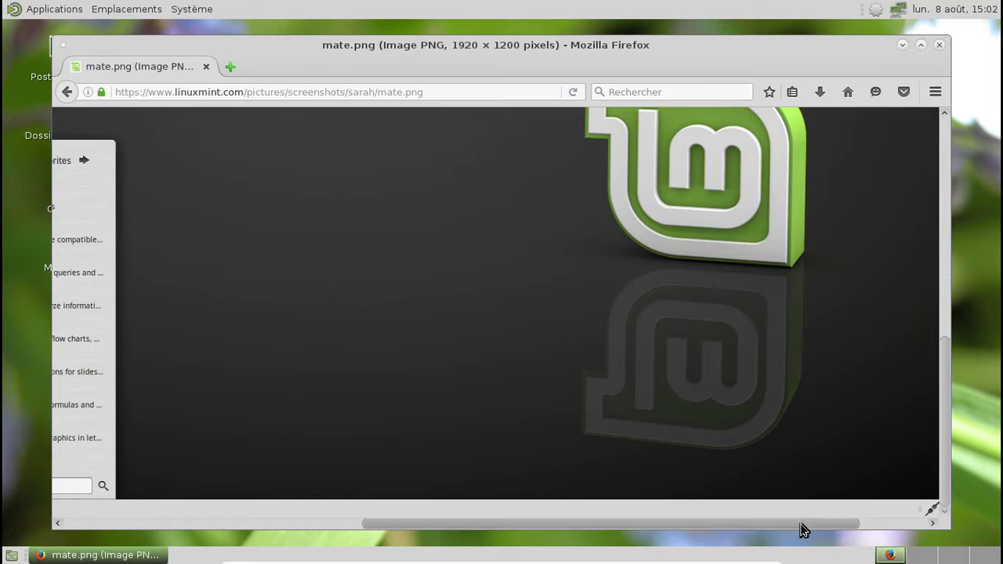
pyautogui.moveTo(802, 524); pyautogui.dragTo(310, 508)
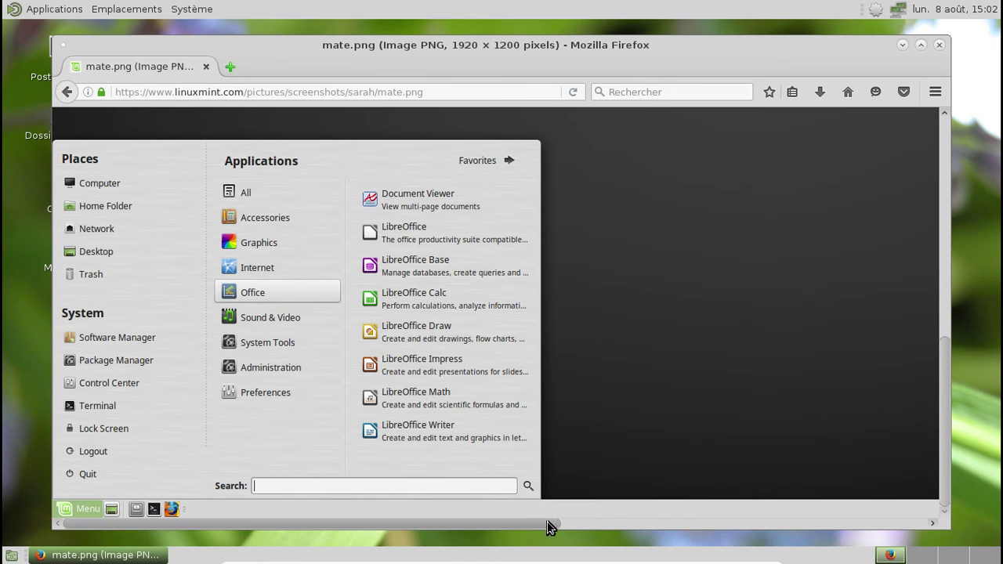
pyautogui.moveTo(549, 526); pyautogui.dragTo(928, 536)
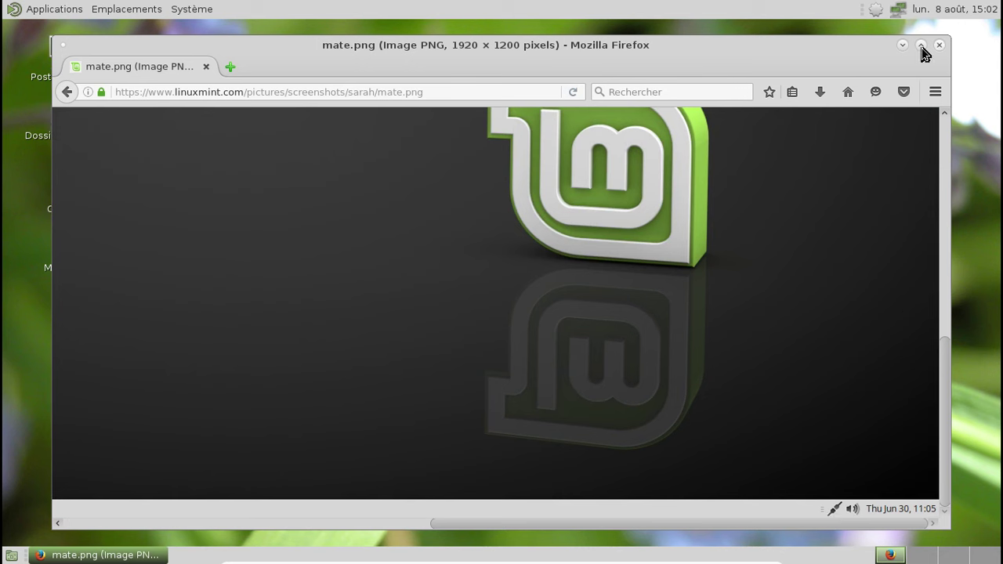
# Open archlinux.org in a new tab and search its packages for mate-menu
pyautogui.click(227, 66)
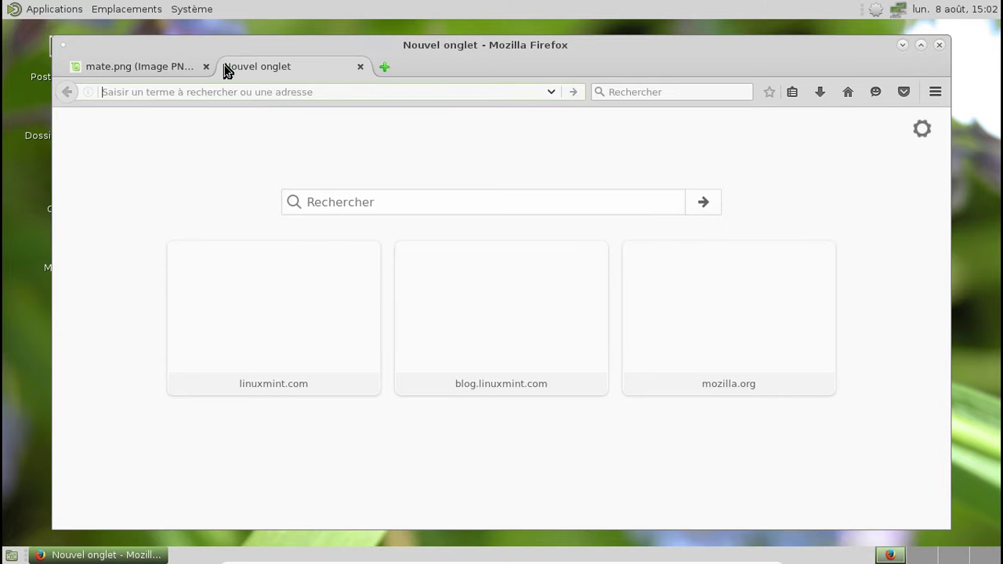
pyautogui.write('archlinux.org')
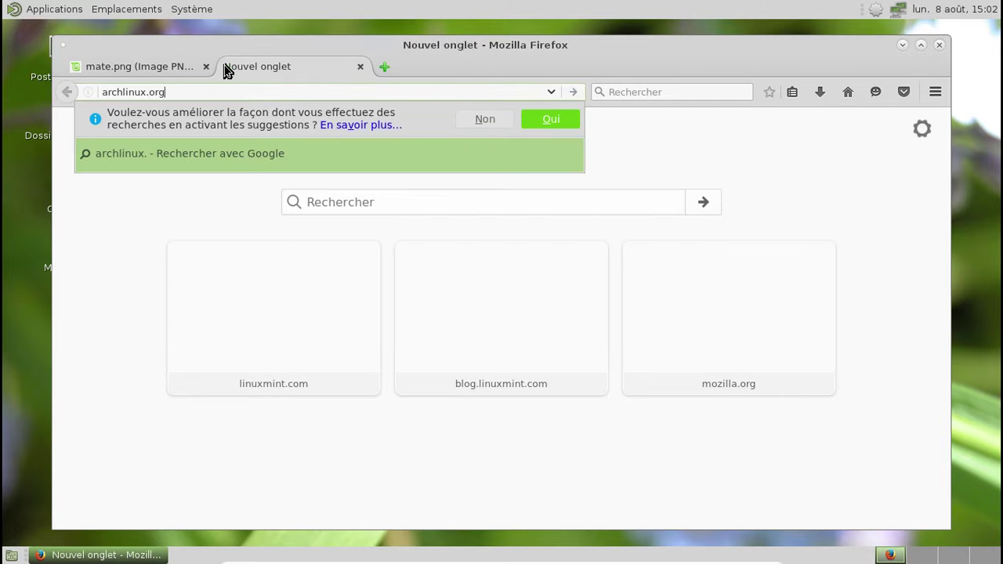
pyautogui.press('Return')
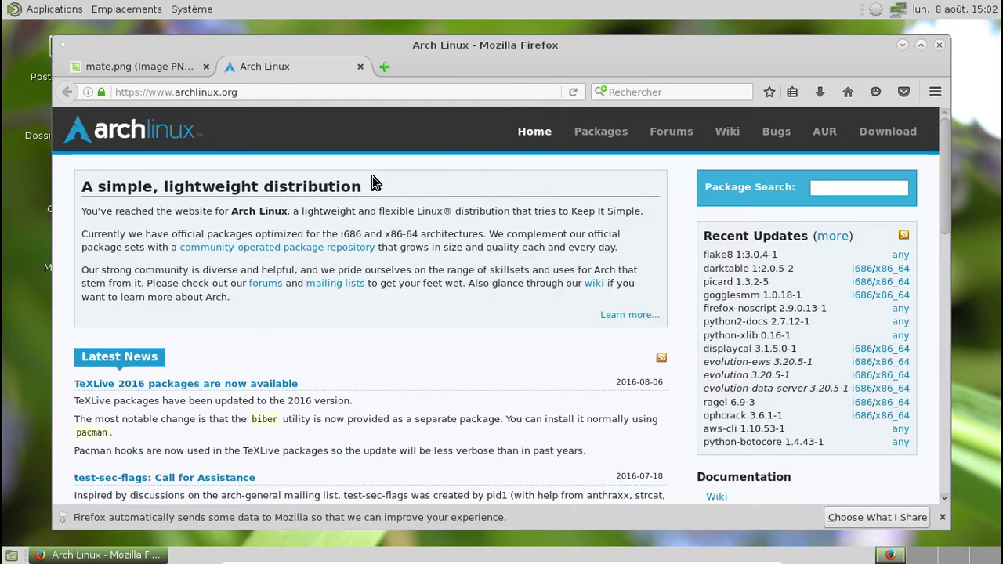
pyautogui.click(854, 192)
pyautogui.write('mate')
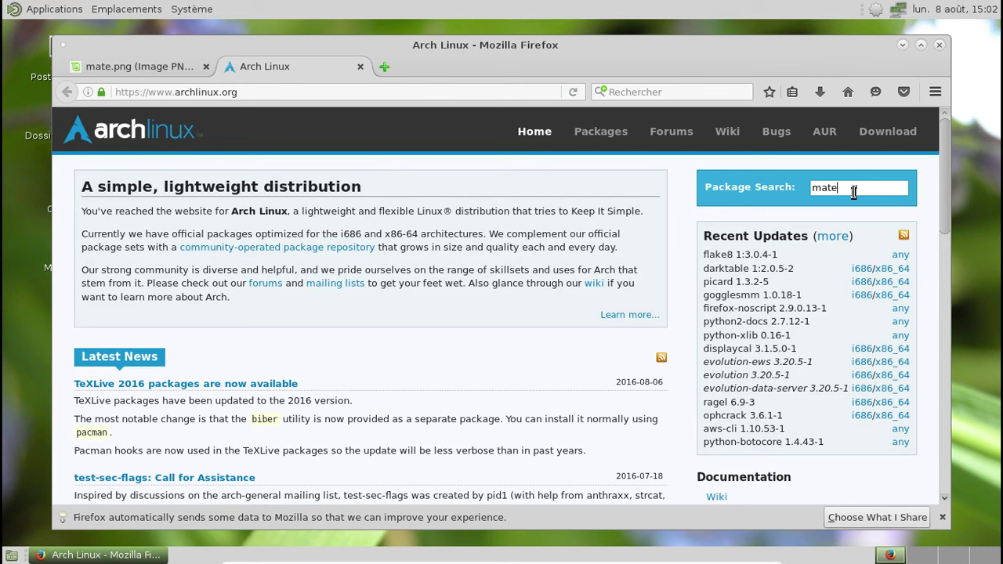
pyautogui.write('-menu')
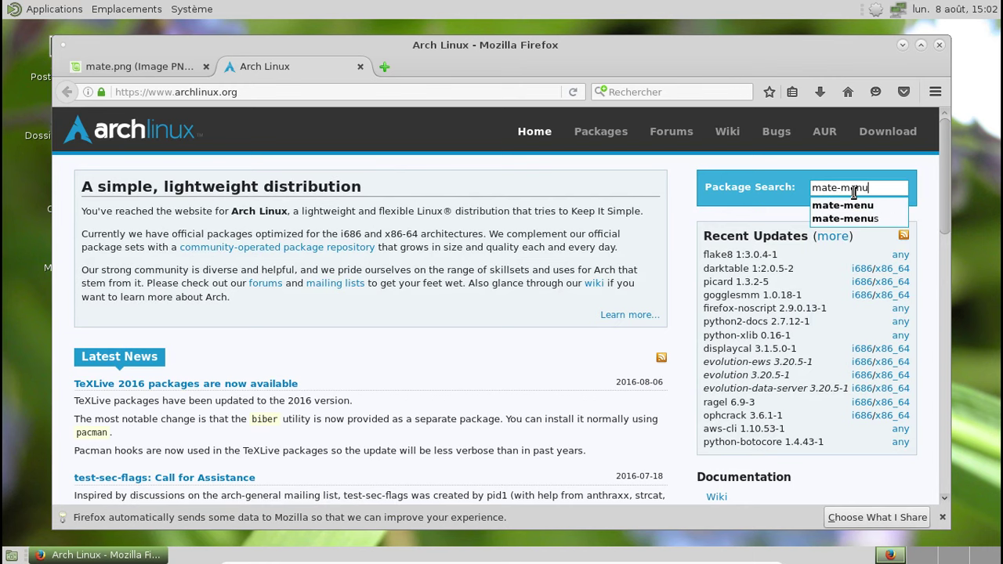
pyautogui.press('Return')
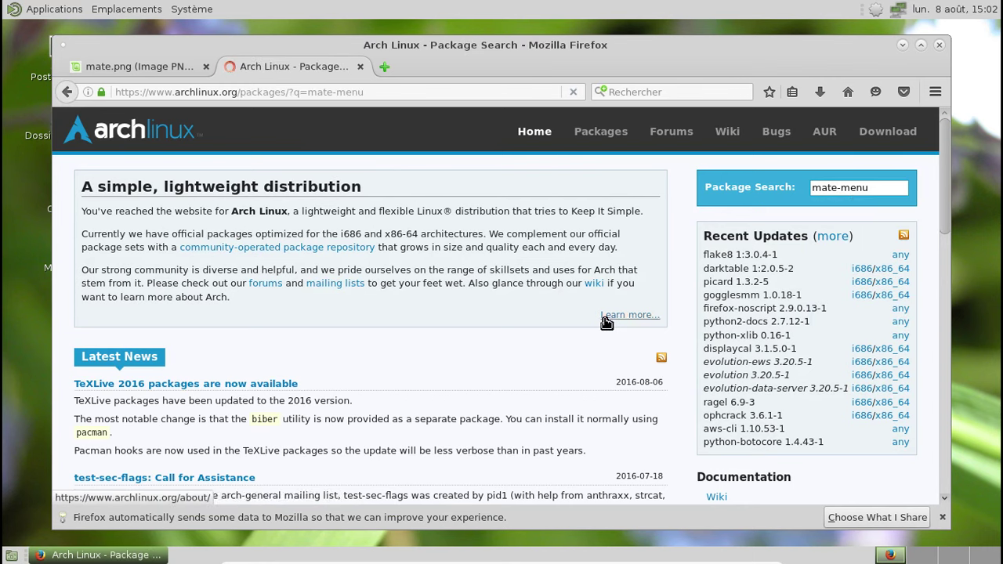
pyautogui.scroll(-3, 551, 323)
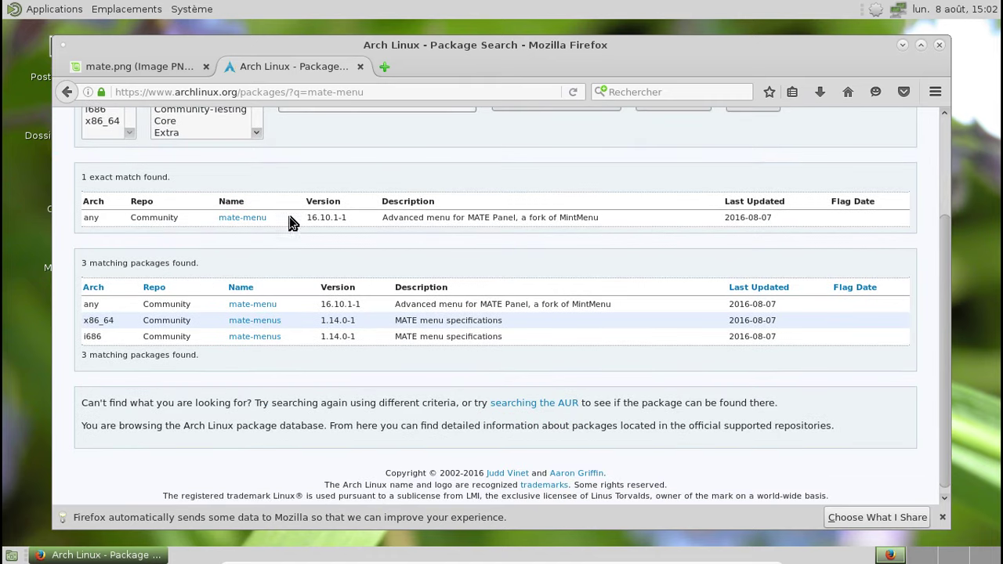
# Download the mate-menu 16.10.1-1 package file from the mirror, save it, and close Firefox with both tabs
pyautogui.click(259, 219)
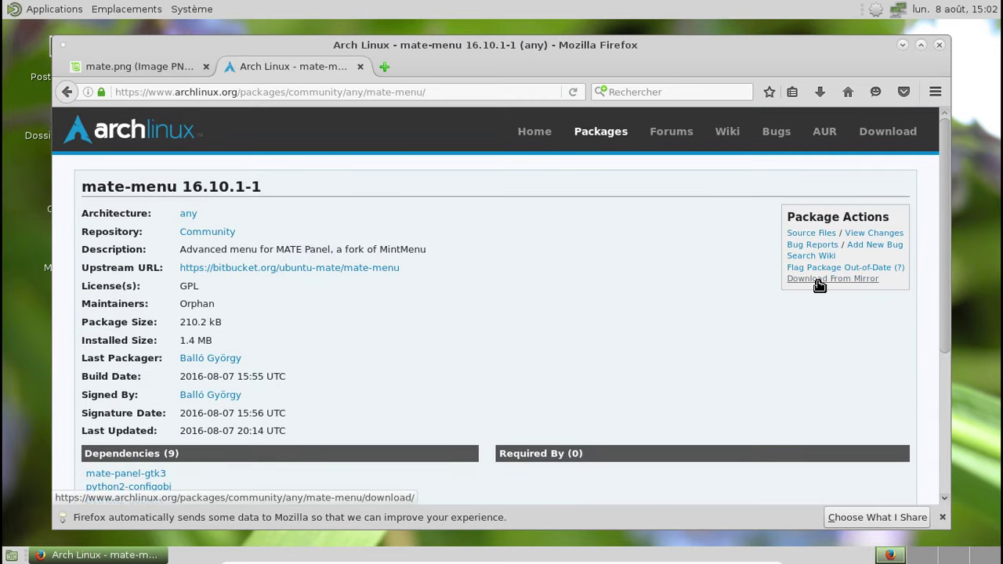
pyautogui.click(819, 284)
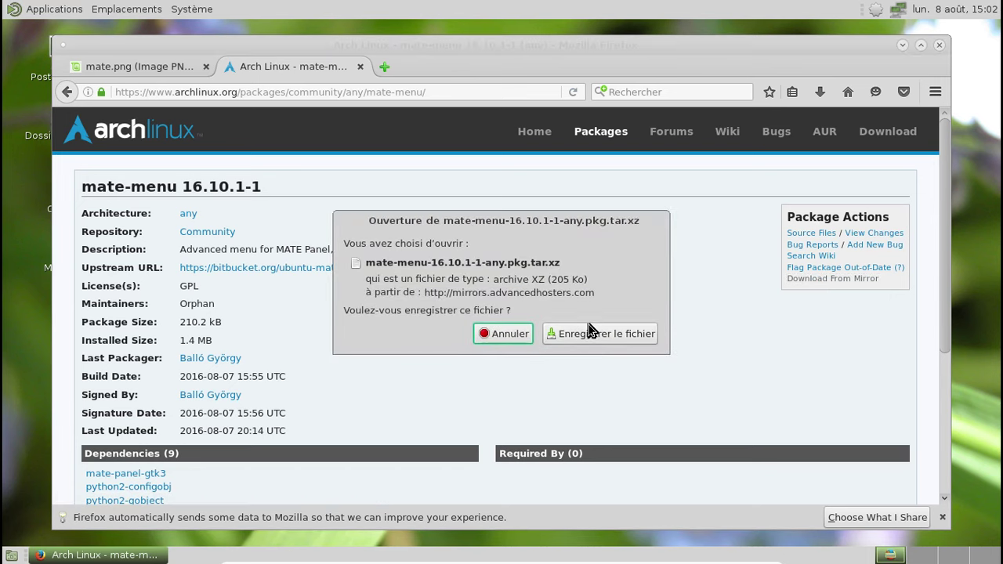
pyautogui.click(602, 335)
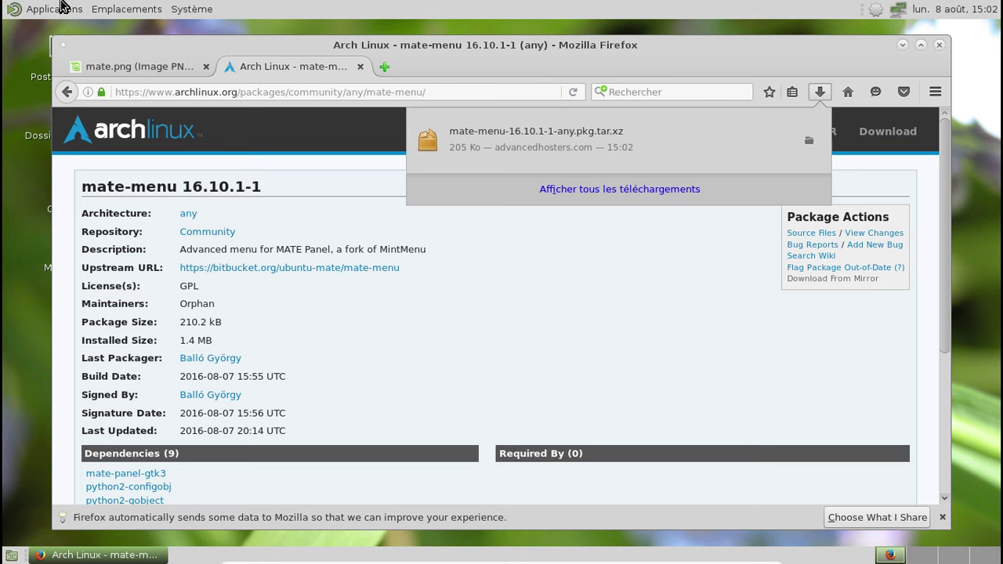
pyautogui.click(970, 57)
pyautogui.click(938, 45)
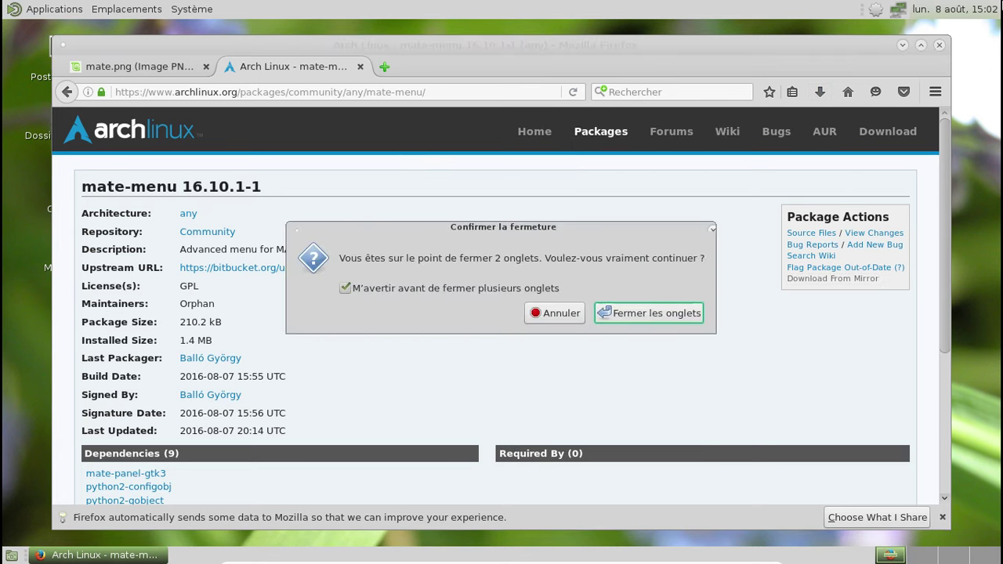
pyautogui.click(611, 313)
# Open the package manager and choose the downloaded mate-menu-16.10.1-1 file for installation as a local package
pyautogui.rightClick(880, 11)
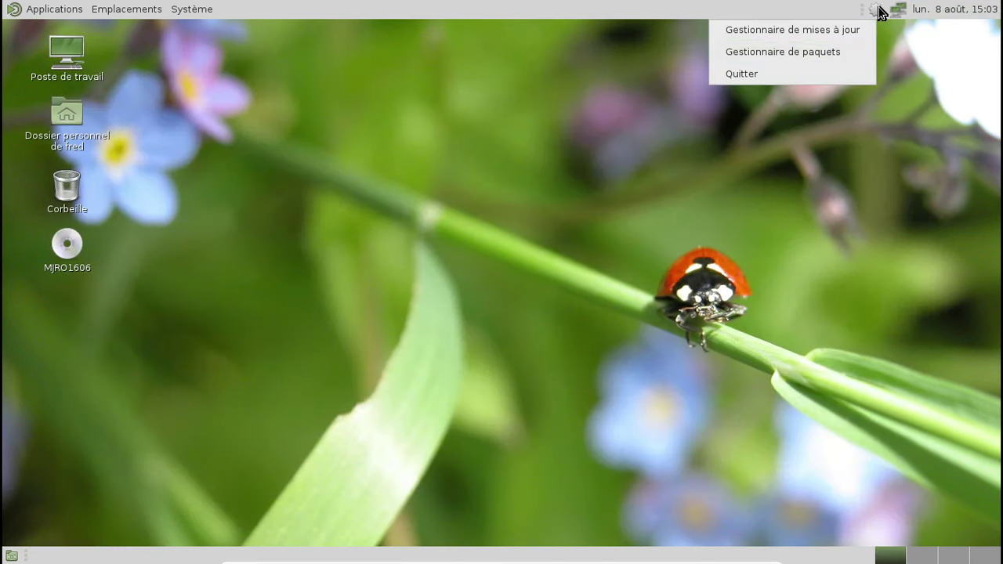
pyautogui.click(832, 51)
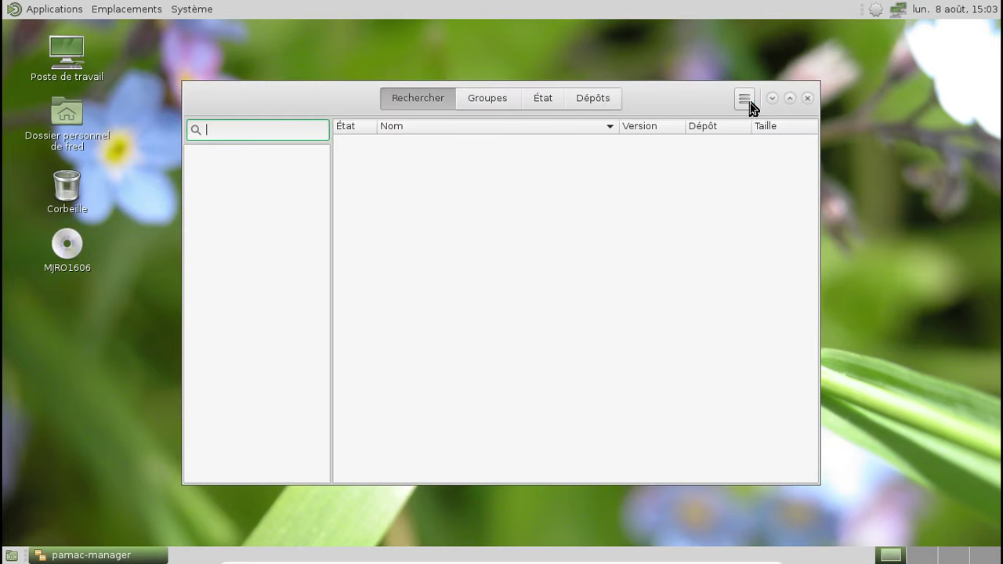
pyautogui.click(748, 101)
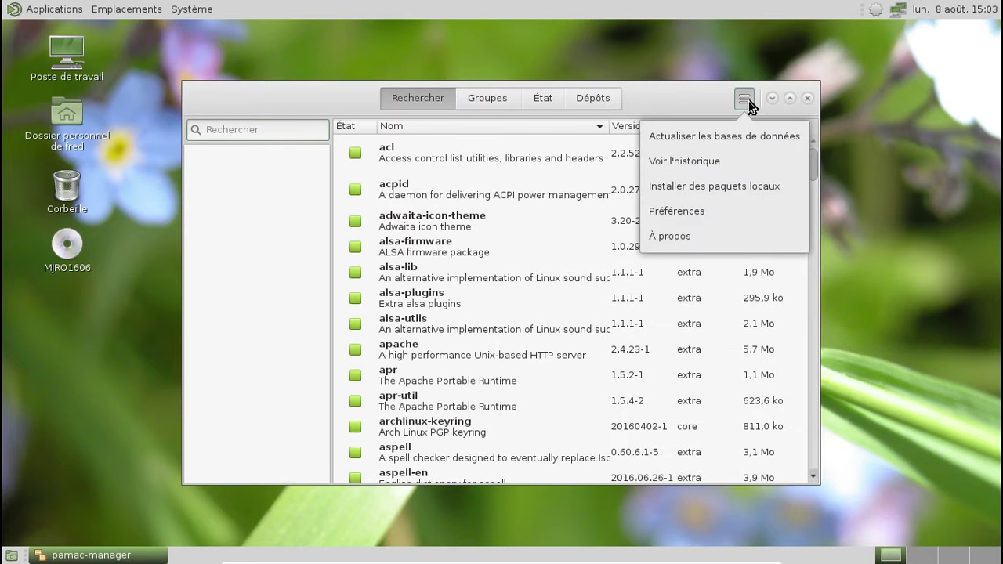
pyautogui.click(726, 185)
pyautogui.click(429, 97)
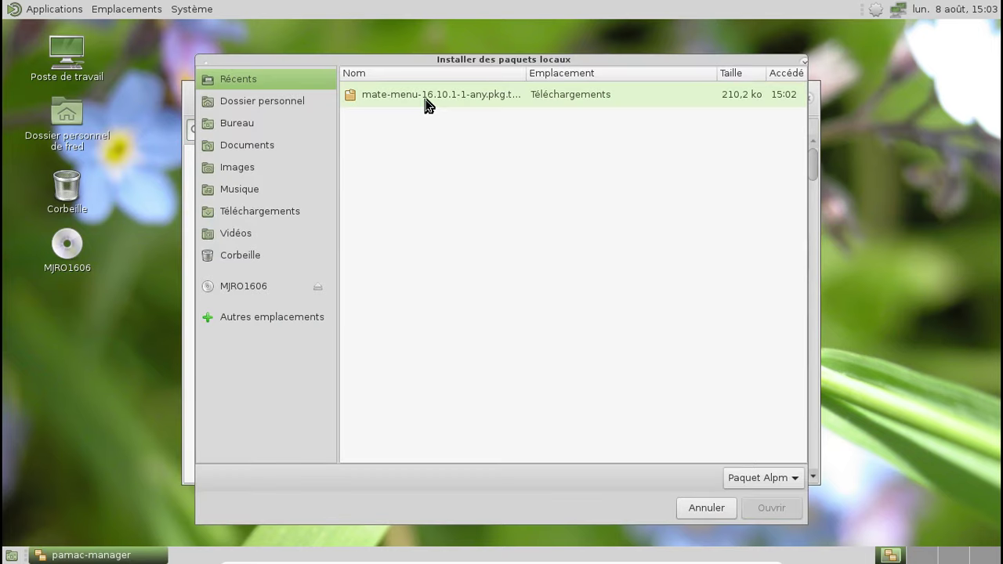
pyautogui.click(755, 518)
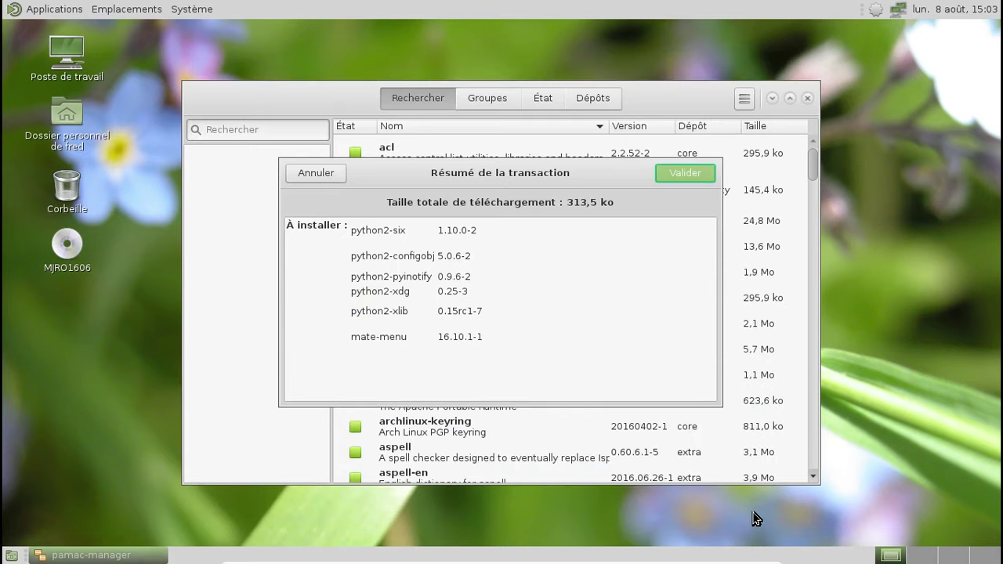
# Approve the mate-menu transaction with its python2 dependencies, authenticate with the account password, and close the package manager
pyautogui.click(667, 172)
pyautogui.click(610, 367)
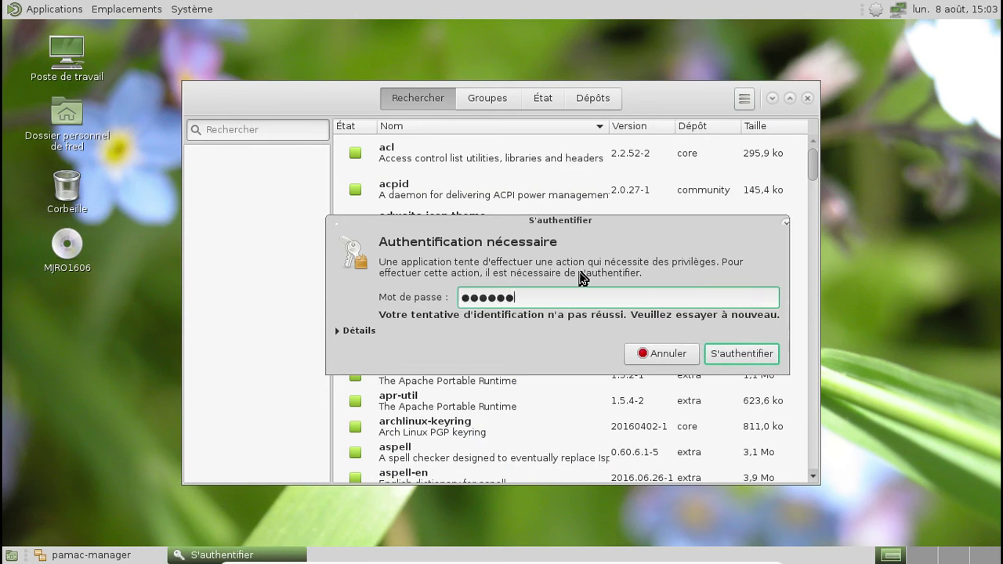
pyautogui.press('Return')
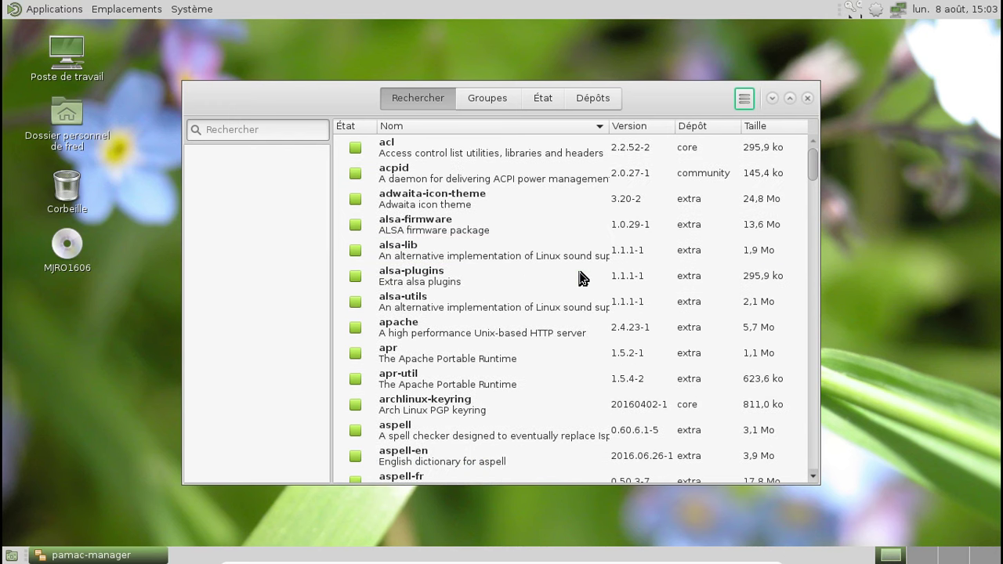
pyautogui.click(808, 98)
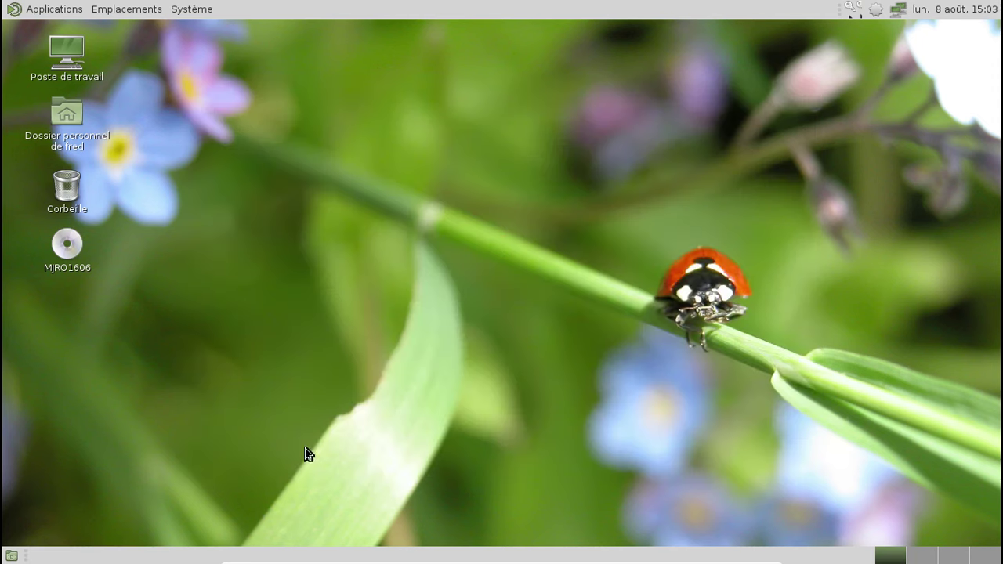
# Add the MATE Menu applet to the lower desktop panel
pyautogui.rightClick(143, 559)
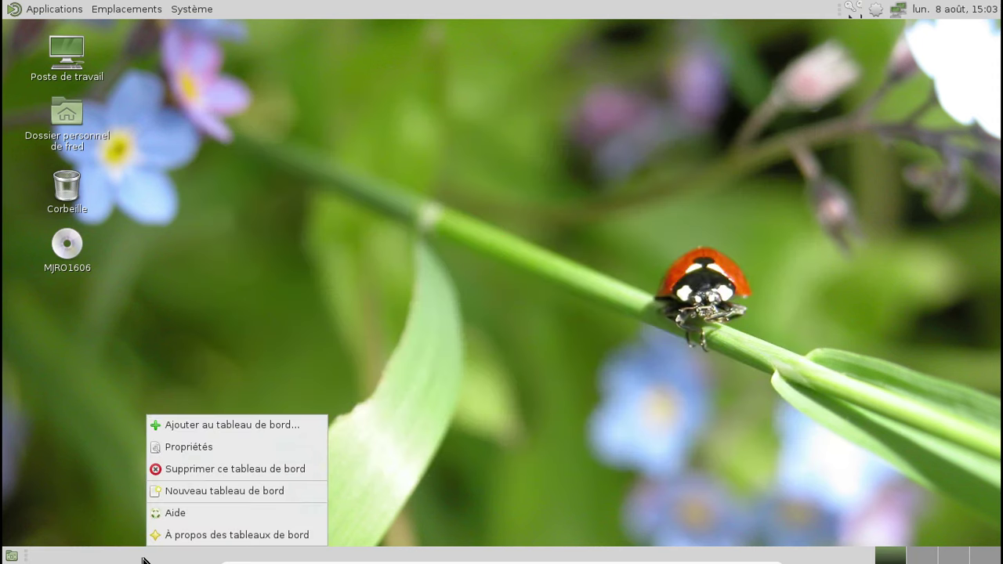
pyautogui.click(196, 428)
pyautogui.scroll(-6, 531, 254)
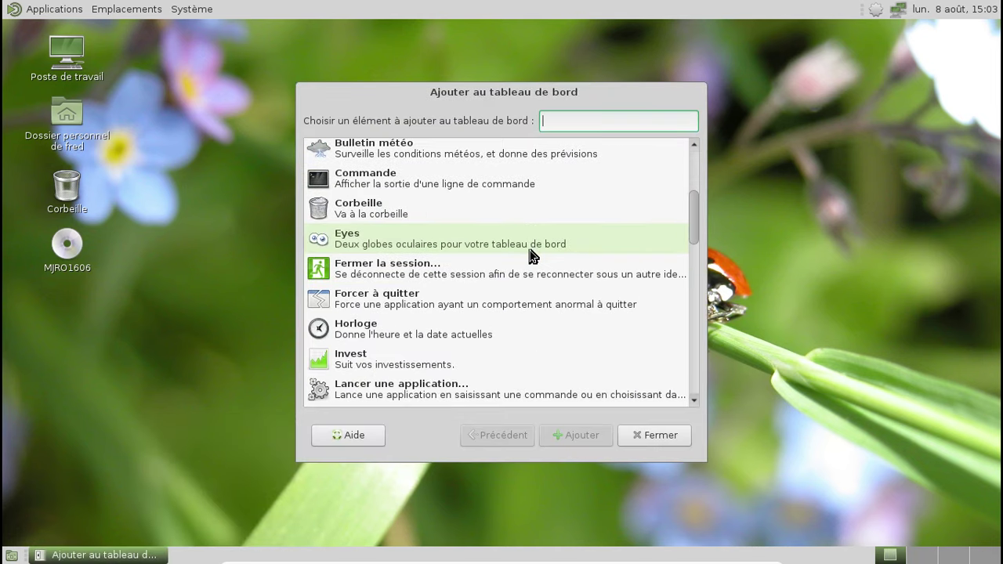
pyautogui.scroll(-2, 530, 255)
pyautogui.click(468, 301)
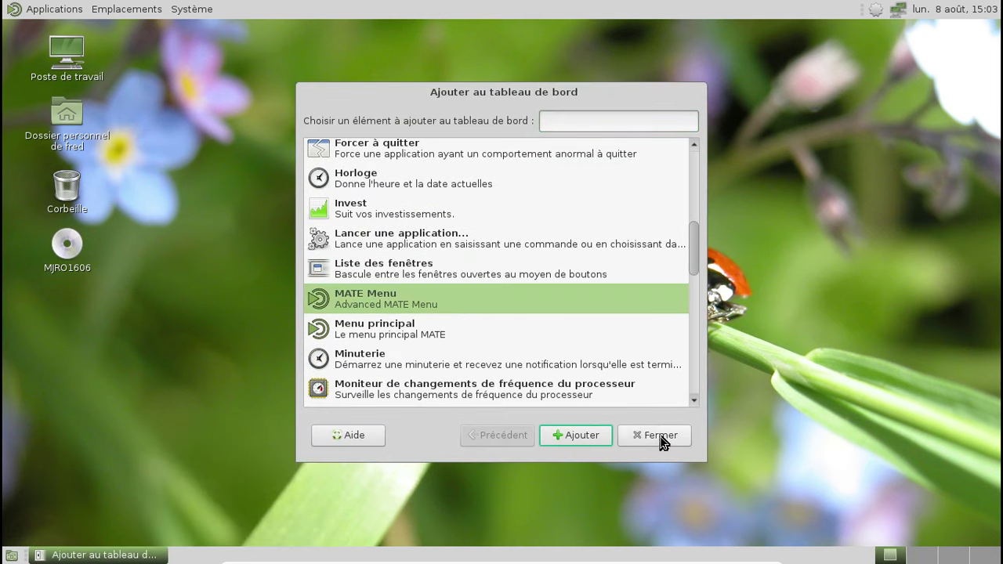
pyautogui.click(606, 445)
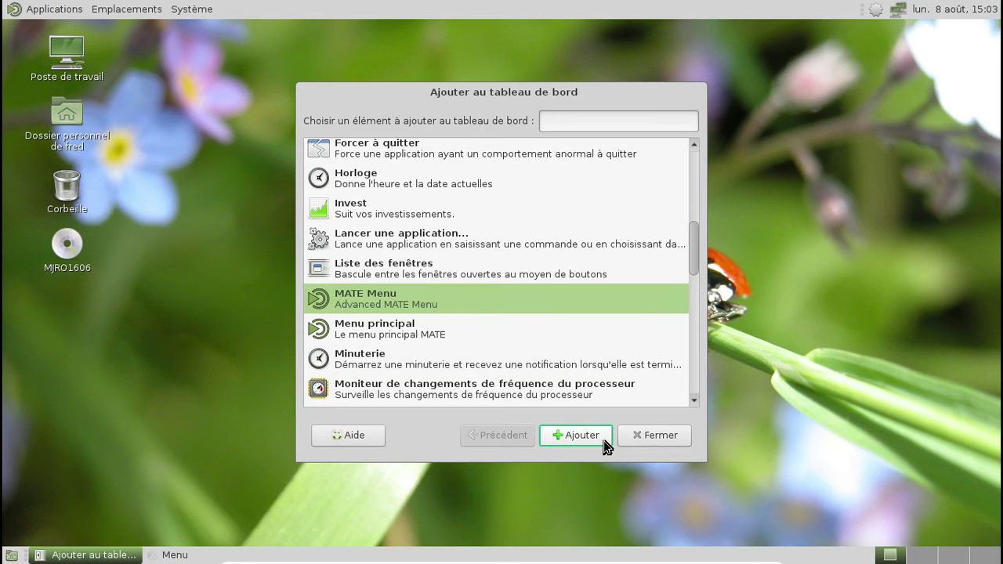
pyautogui.click(647, 438)
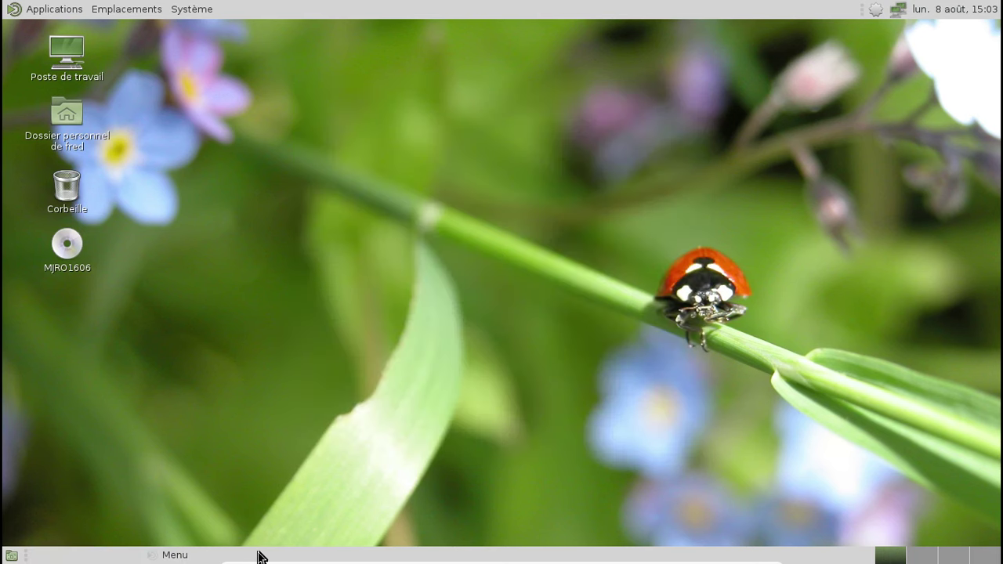
# Move the MATE Menu to the very start of the lower panel, ahead of the show-desktop button
pyautogui.rightClick(201, 559)
pyautogui.click(93, 530)
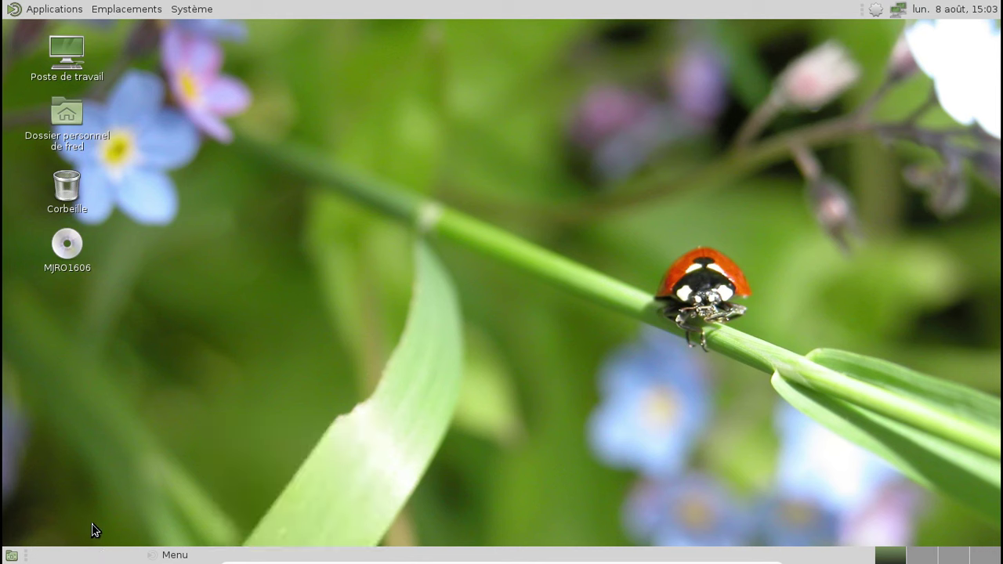
pyautogui.rightClick(11, 557)
pyautogui.click(26, 555)
pyautogui.rightClick(26, 559)
pyautogui.click(50, 540)
pyautogui.rightClick(160, 560)
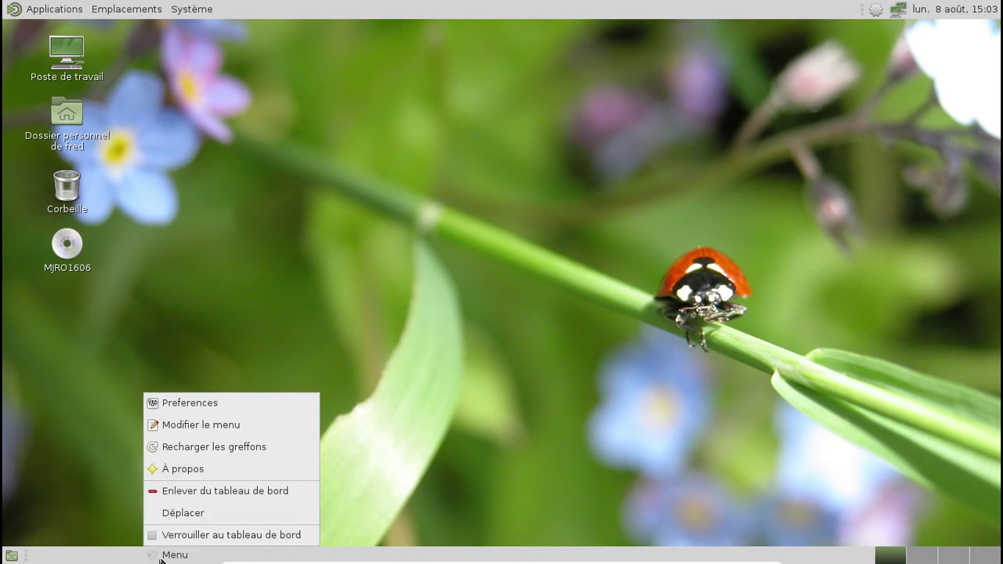
pyautogui.click(190, 511)
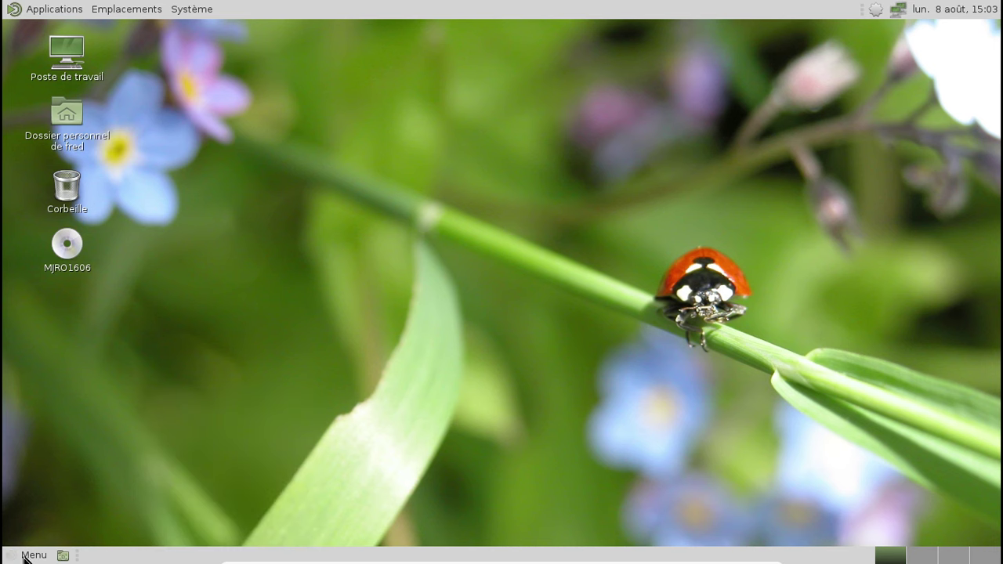
pyautogui.rightClick(24, 558)
pyautogui.click(51, 541)
# Move the window list away from the show-desktop button to leave room for launchers, and open the home folder
pyautogui.rightClick(76, 556)
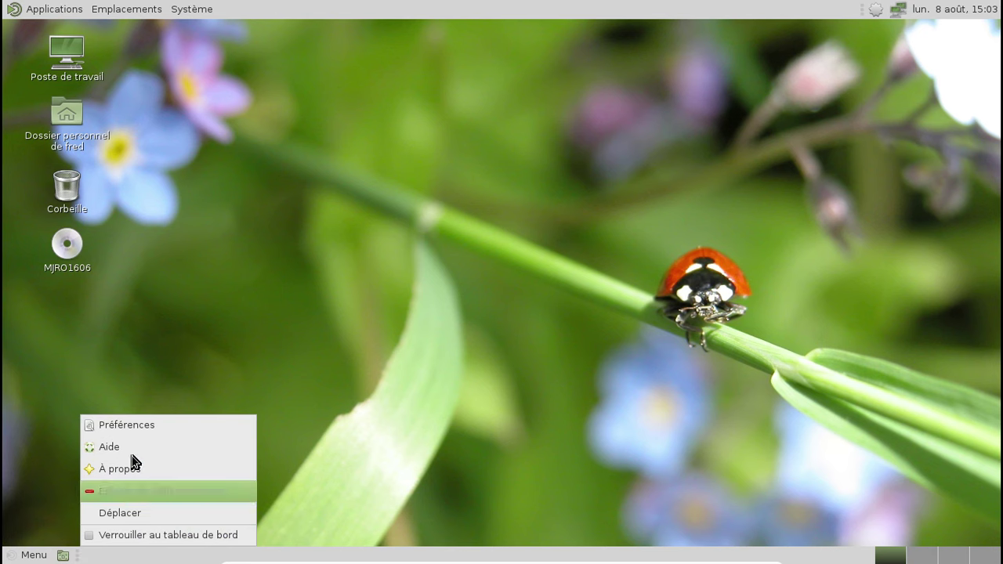
pyautogui.click(50, 461)
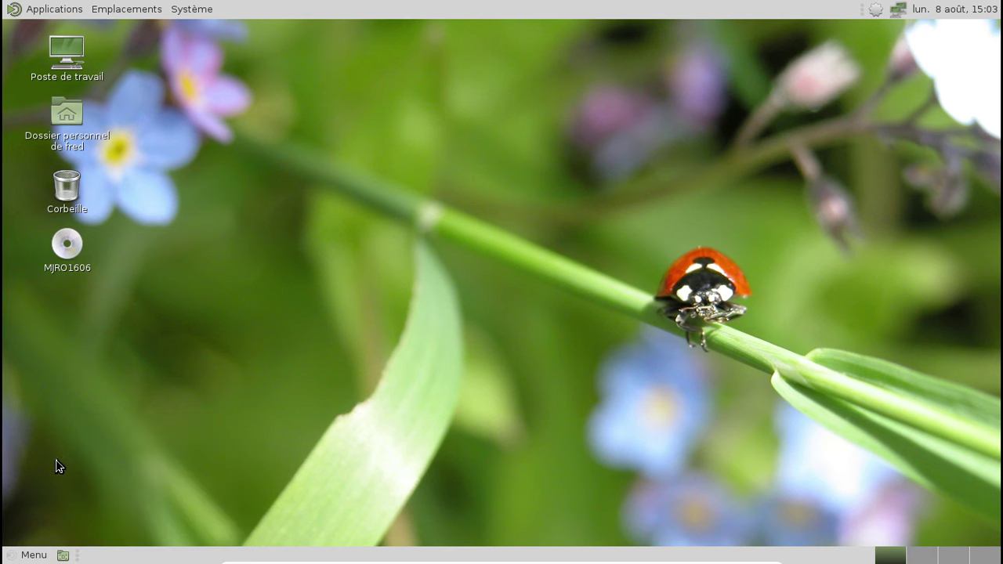
pyautogui.rightClick(74, 556)
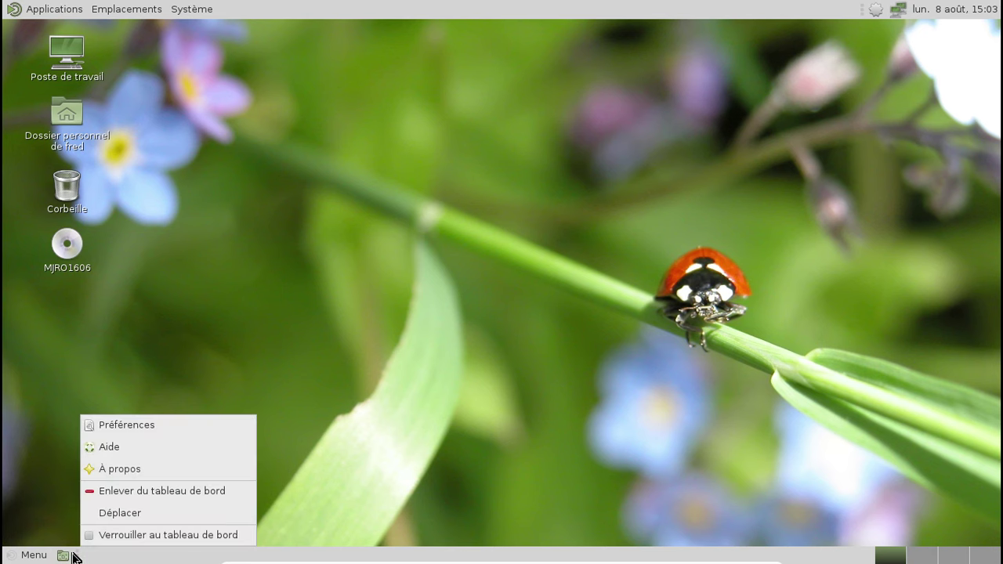
pyautogui.click(351, 481)
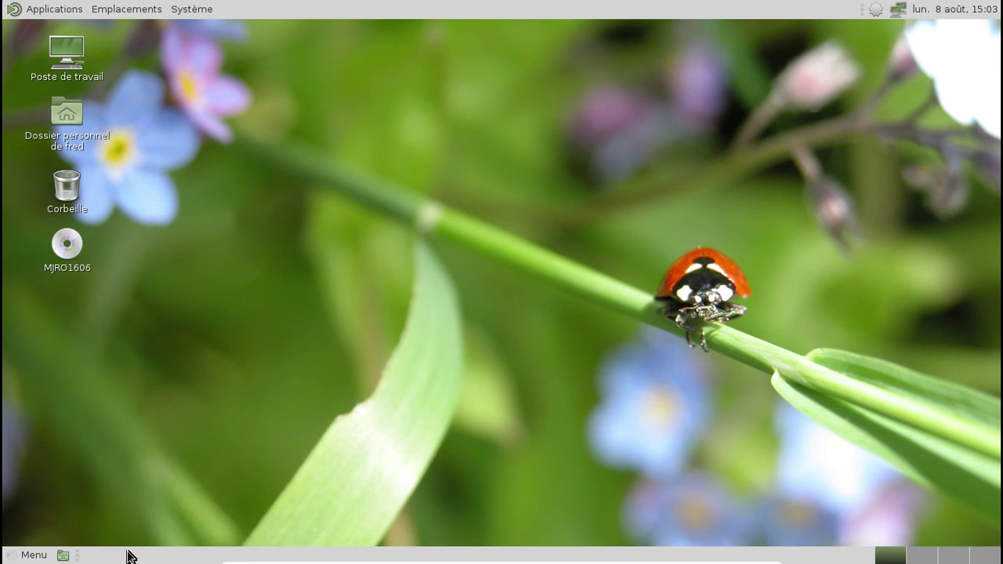
pyautogui.rightClick(77, 558)
pyautogui.click(129, 517)
pyautogui.click(68, 147)
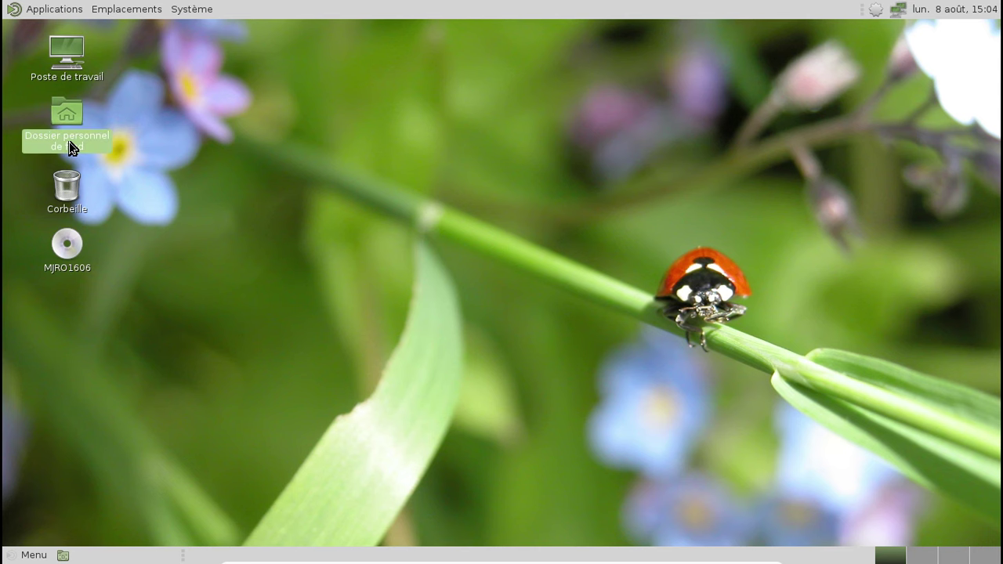
pyautogui.doubleClick(69, 147)
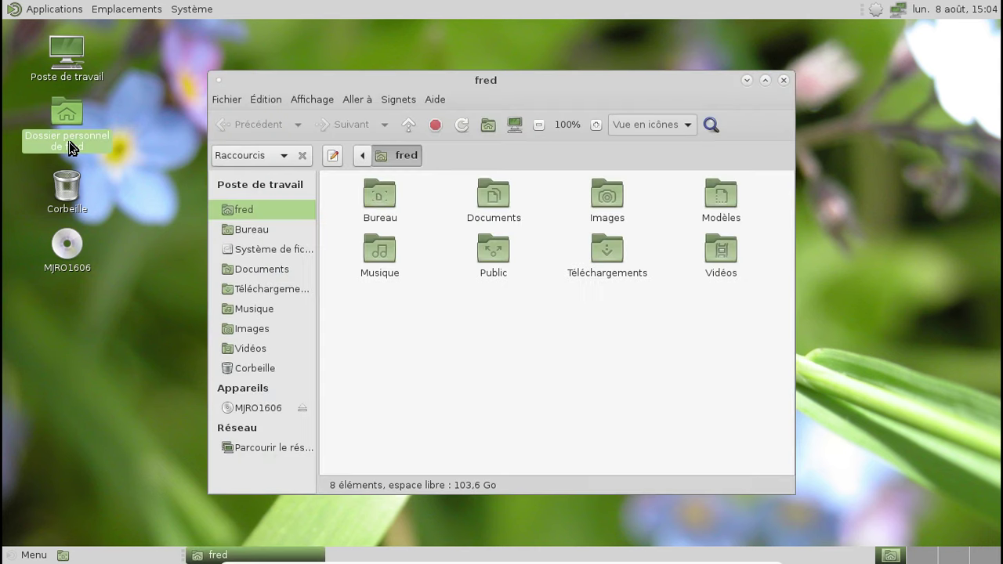
# Add an application launcher for Caja from the Outils système category to the free space on the lower panel
pyautogui.rightClick(84, 559)
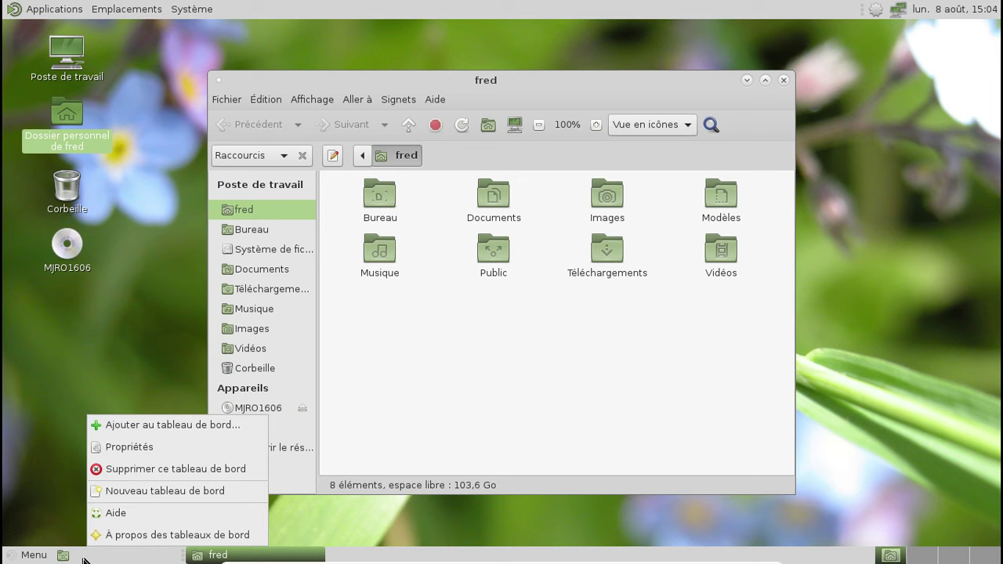
pyautogui.click(135, 422)
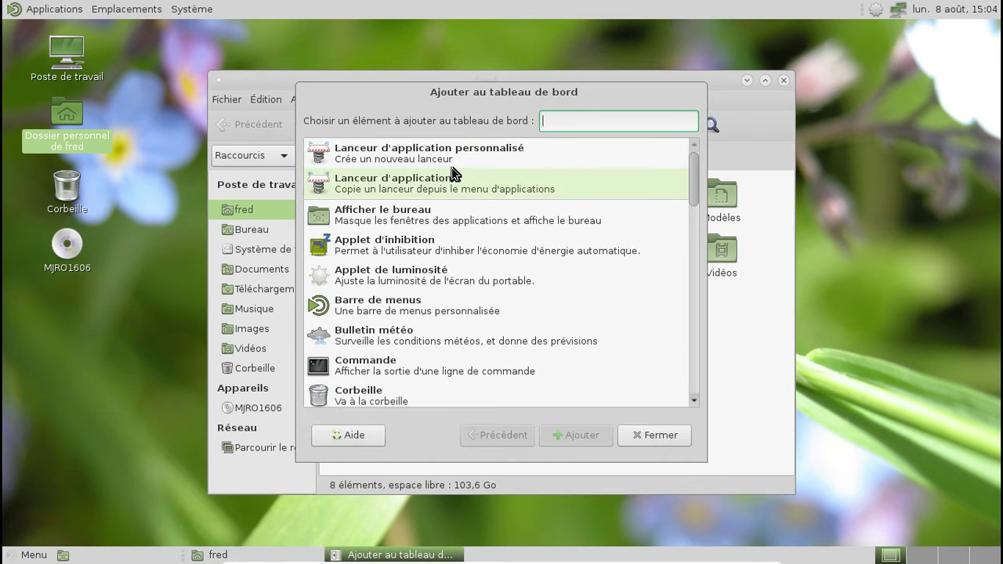
pyautogui.click(454, 174)
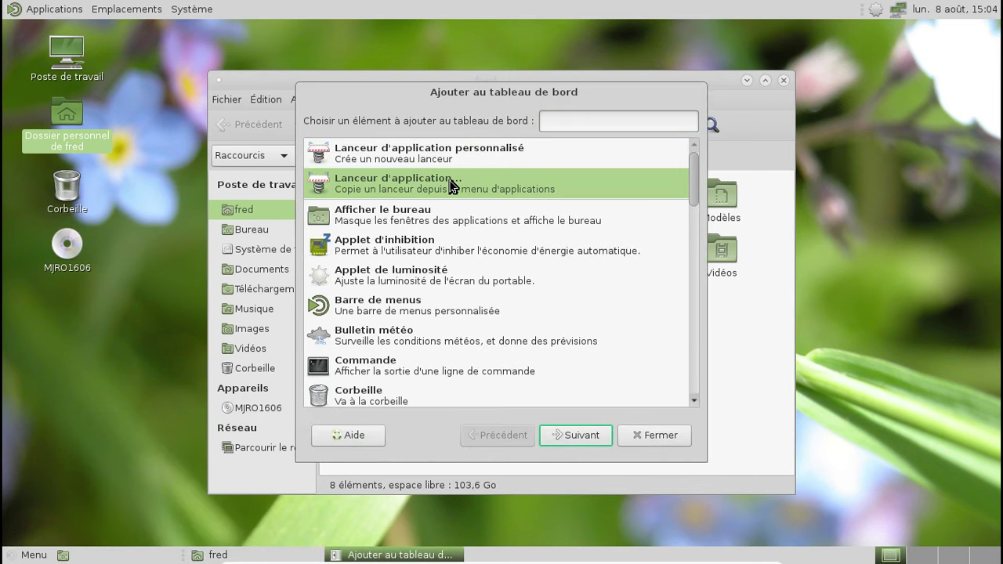
pyautogui.doubleClick(453, 176)
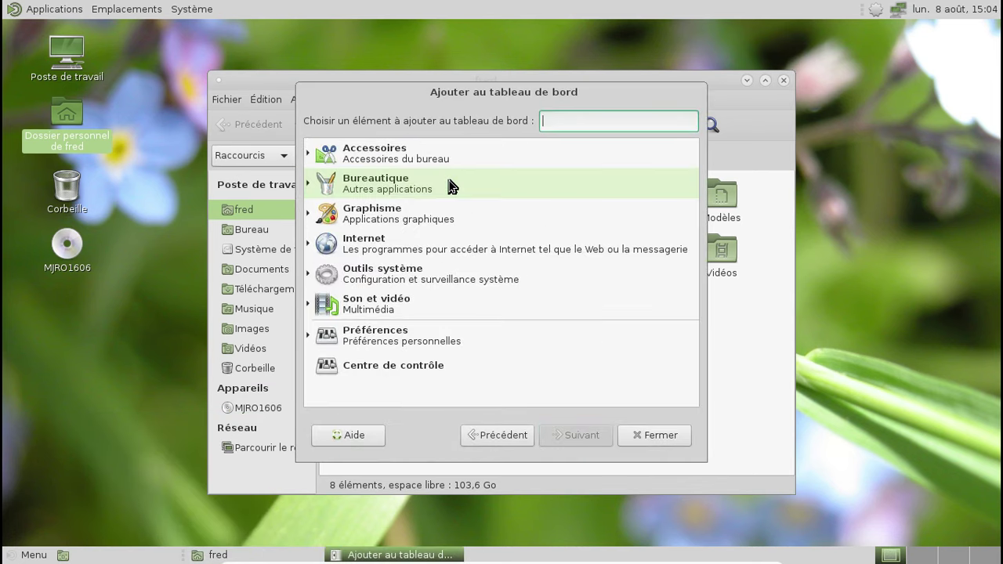
pyautogui.click(312, 160)
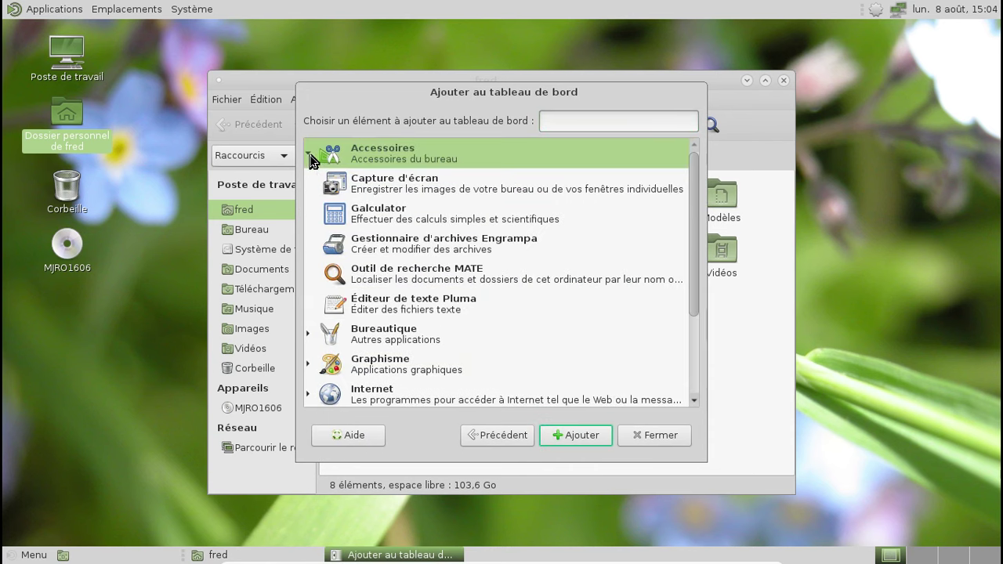
pyautogui.click(312, 160)
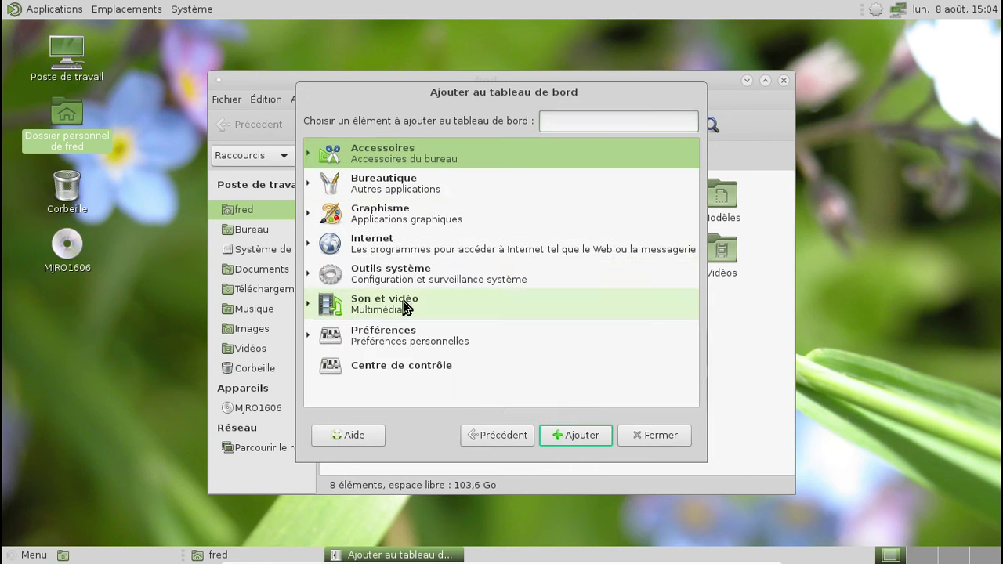
pyautogui.click(310, 274)
pyautogui.click(428, 367)
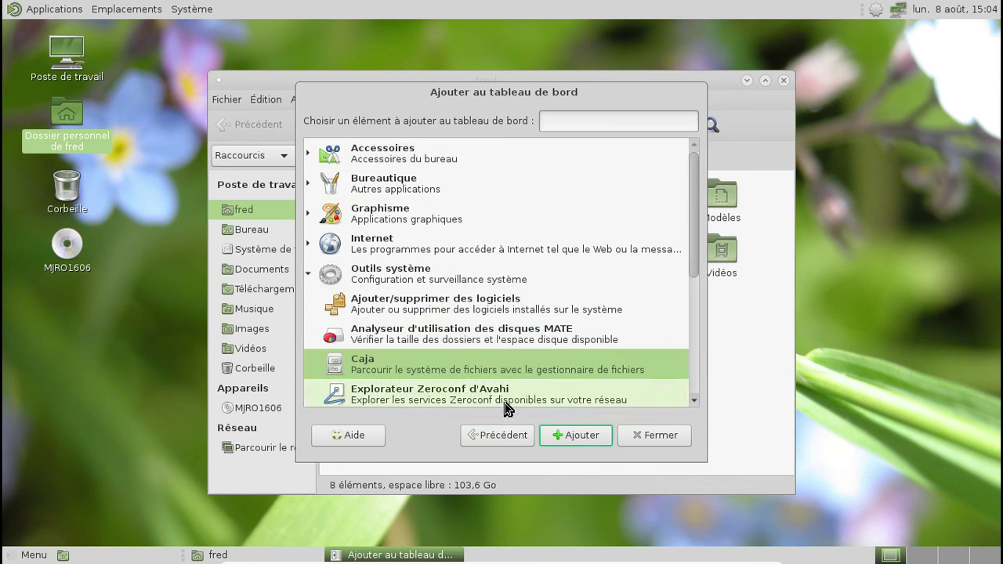
pyautogui.click(562, 434)
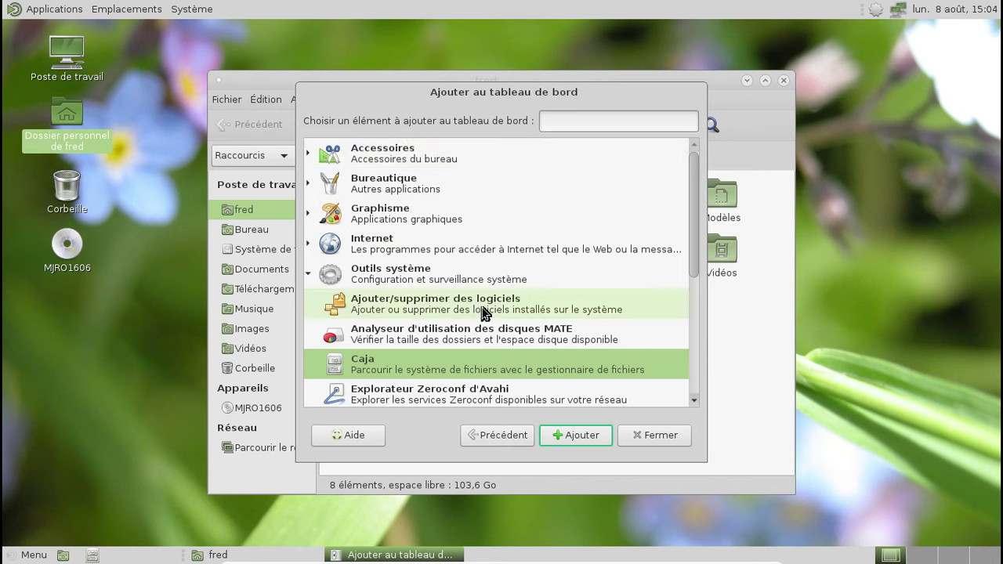
# Add an application launcher for Terminal MATE to the lower panel
pyautogui.scroll(-5, 484, 314)
pyautogui.click(431, 336)
pyautogui.click(570, 437)
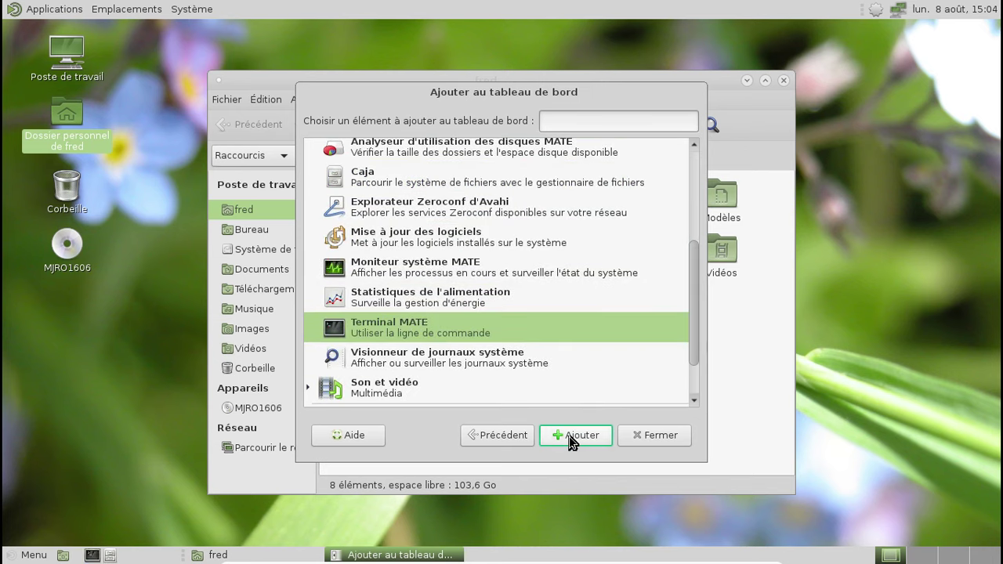
# Add an application launcher for Firefox from the Internet category to the lower panel and close the add-to-panel dialog
pyautogui.scroll(5, 481, 241)
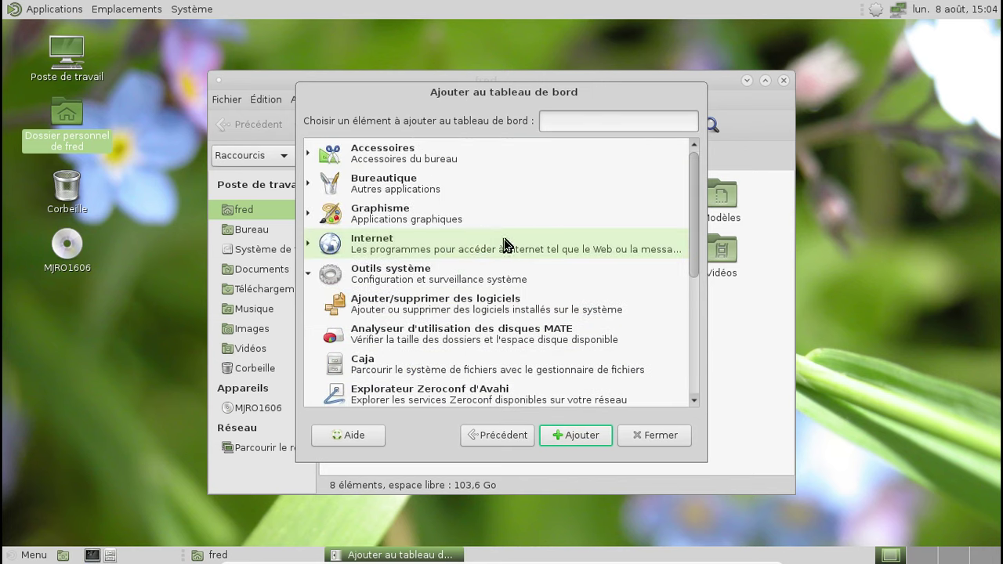
pyautogui.click(312, 271)
pyautogui.click(308, 242)
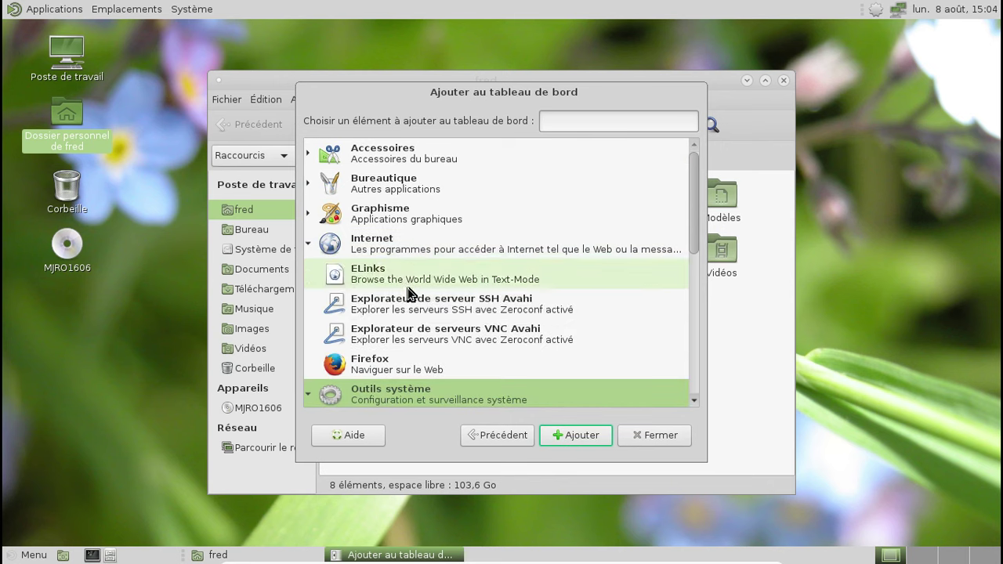
pyautogui.click(412, 366)
pyautogui.click(578, 436)
pyautogui.click(643, 437)
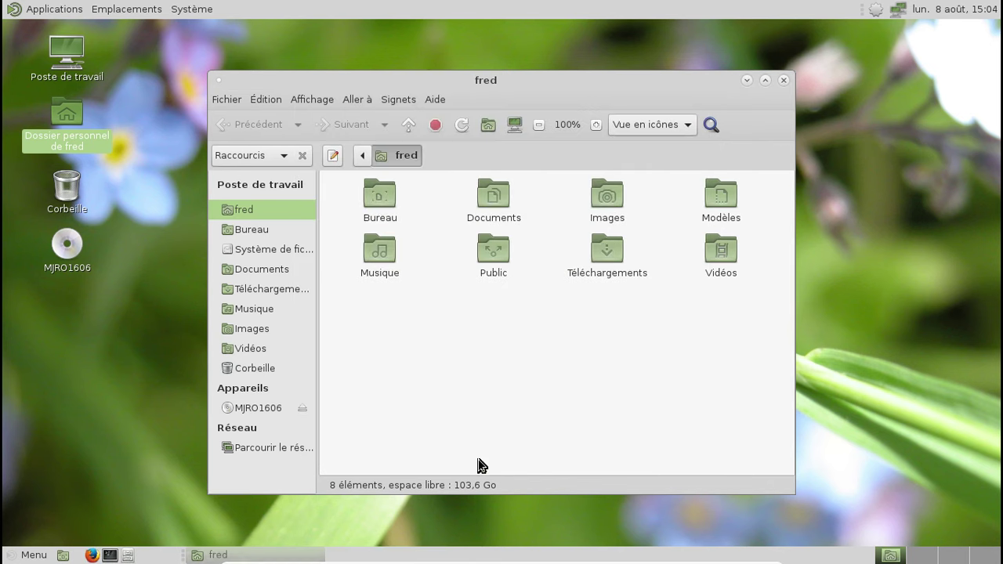
# Rearrange the lower panel's launchers into the order Caja, Terminal MATE, Firefox
pyautogui.rightClick(126, 556)
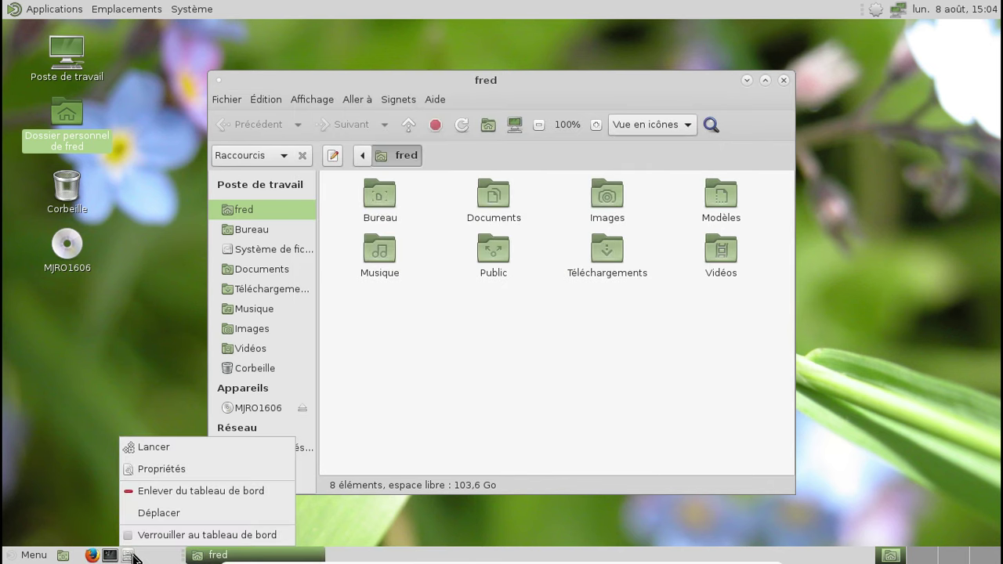
pyautogui.click(159, 514)
pyautogui.click(90, 556)
pyautogui.rightClick(113, 556)
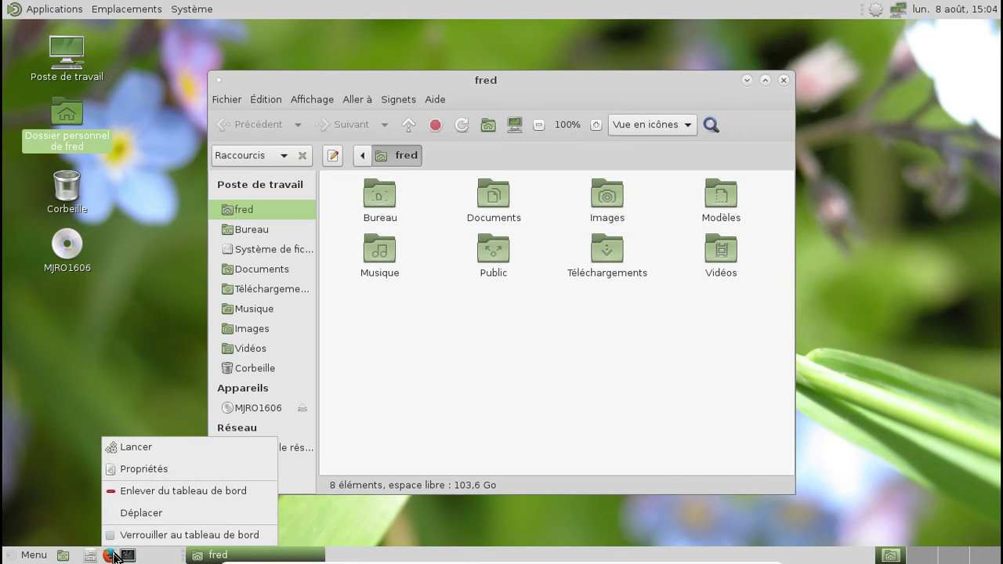
pyautogui.click(137, 514)
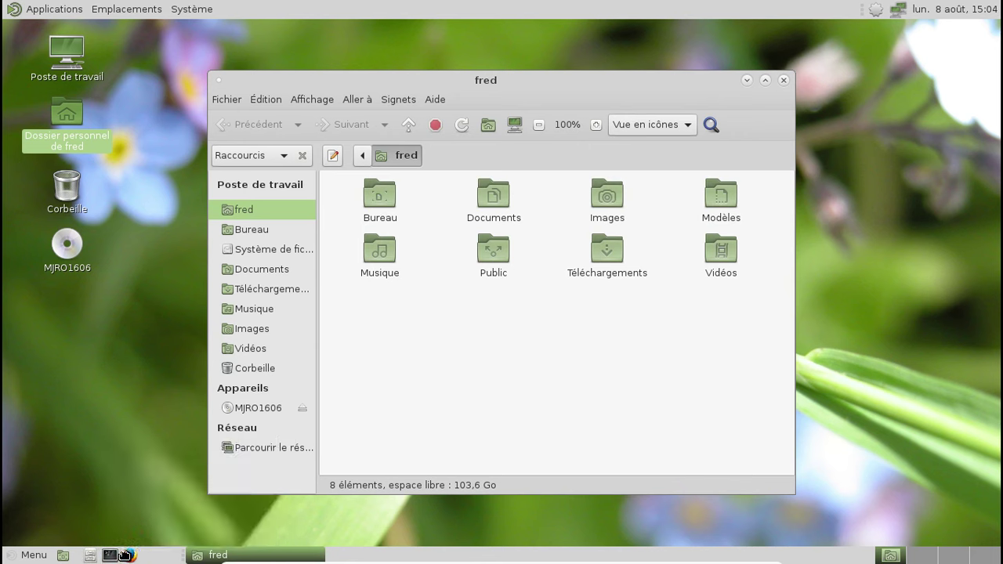
pyautogui.rightClick(128, 556)
pyautogui.click(102, 513)
# Lock the Firefox, Terminal MATE and Caja launchers to the lower panel
pyautogui.rightClick(128, 556)
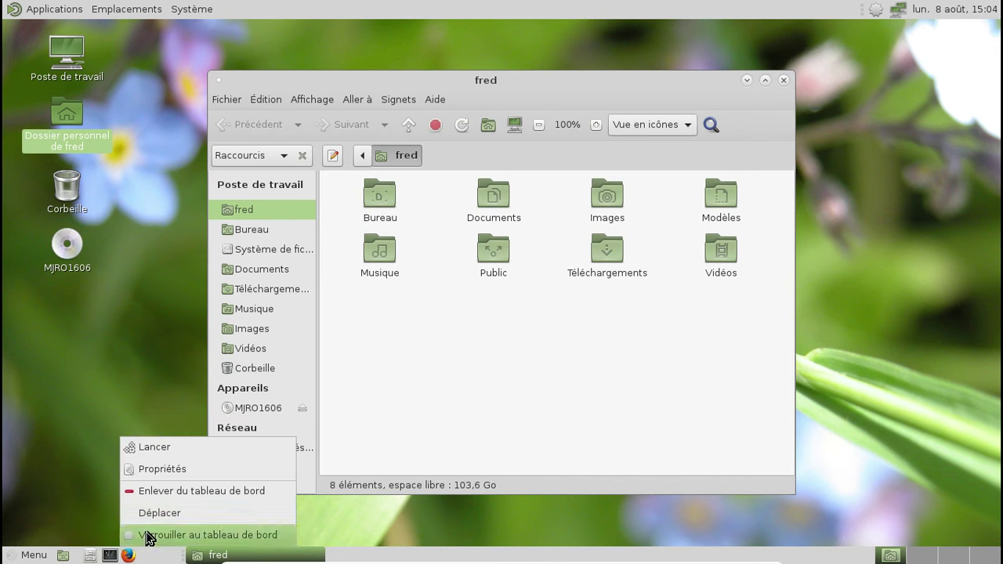
pyautogui.rightClick(110, 556)
pyautogui.rightClick(109, 556)
pyautogui.click(112, 556)
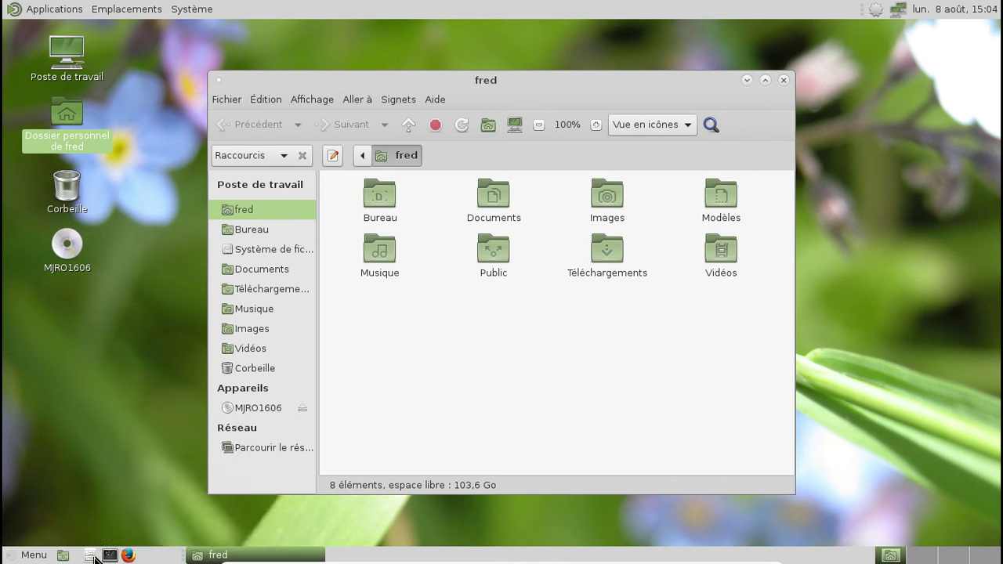
pyautogui.rightClick(90, 556)
pyautogui.press('Escape')
# Move the window list right beside the Firefox launcher and lock it to the panel
pyautogui.rightClick(183, 559)
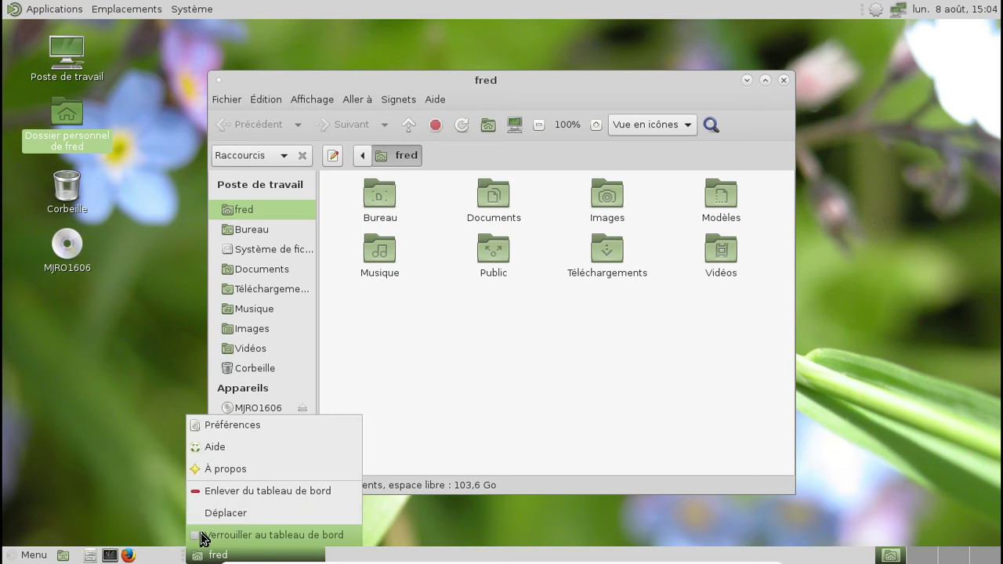
pyautogui.click(197, 510)
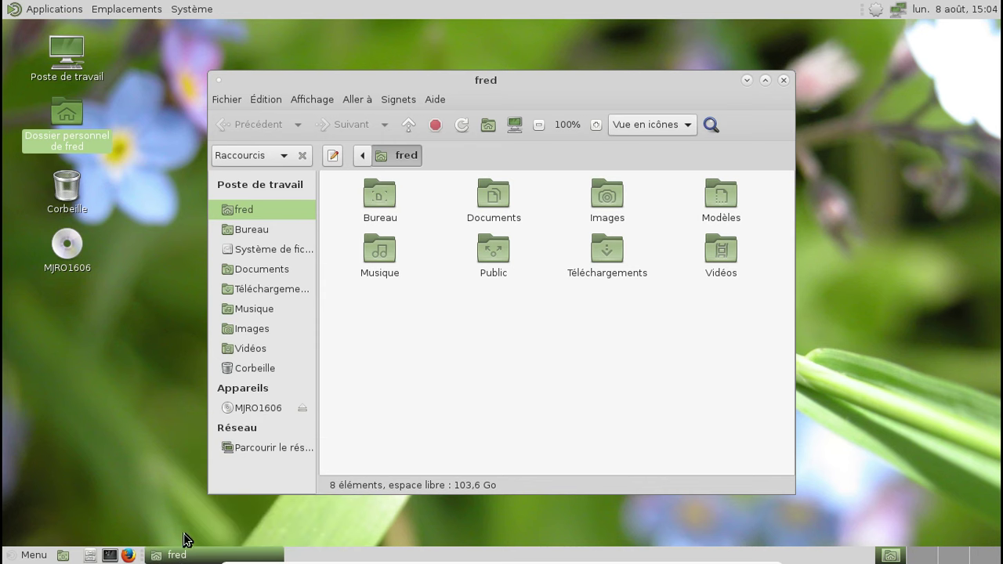
pyautogui.click(142, 556)
pyautogui.rightClick(142, 556)
pyautogui.click(161, 538)
# Unlock the workspace switcher and remove it from the lower panel
pyautogui.rightClick(881, 556)
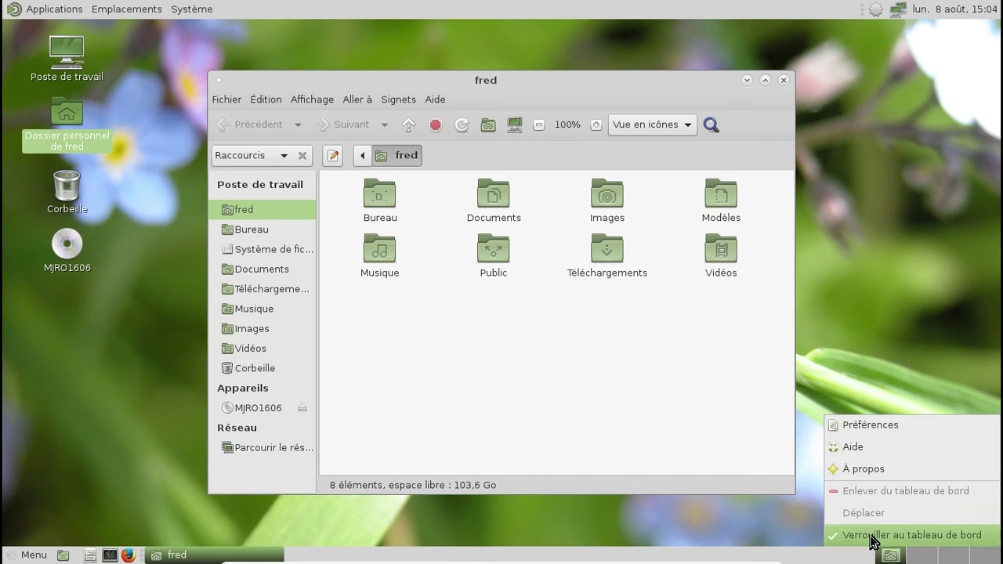
pyautogui.click(856, 536)
pyautogui.rightClick(892, 556)
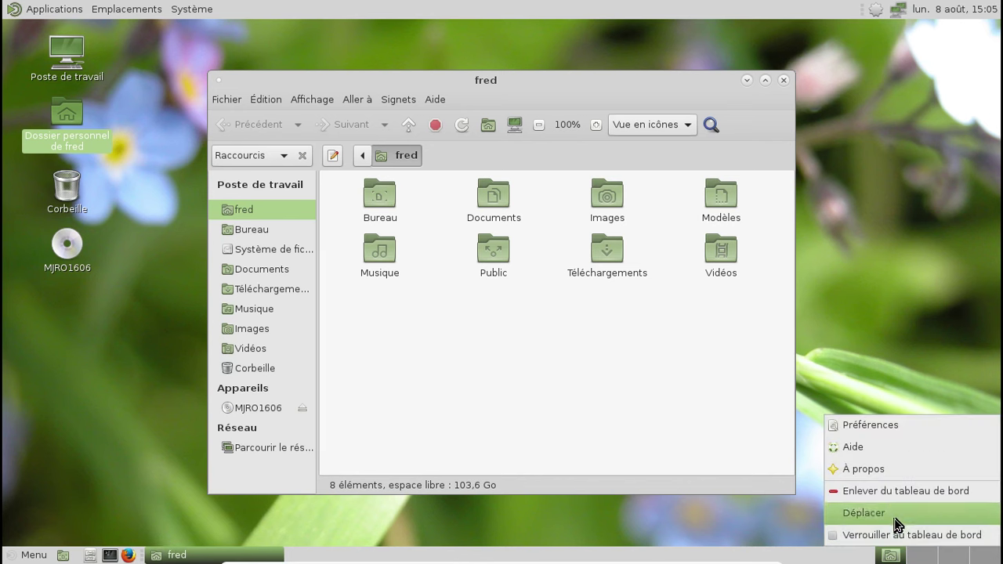
pyautogui.click(895, 492)
# Add the Horloge applet to the far end of the lower panel
pyautogui.rightClick(974, 555)
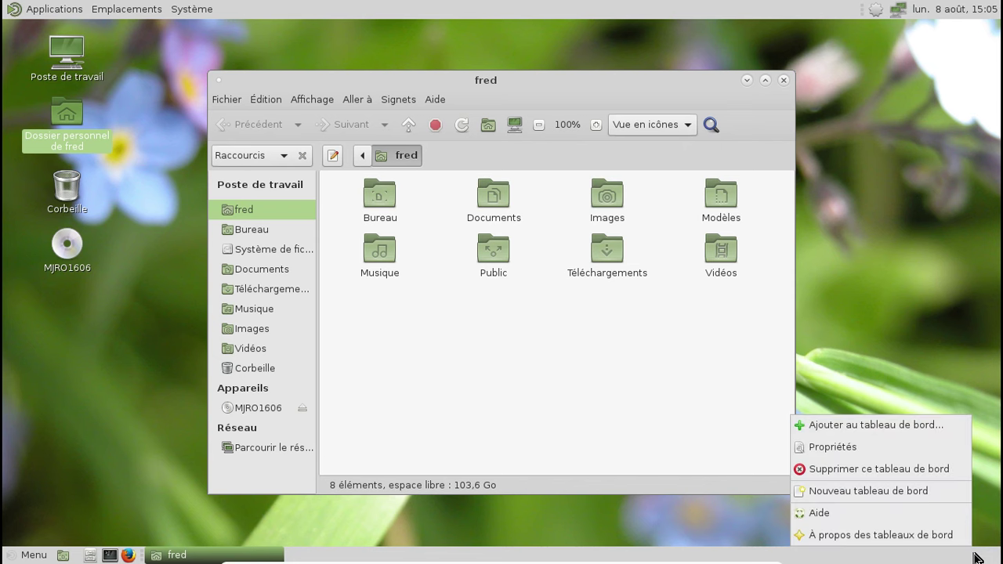
pyautogui.click(876, 426)
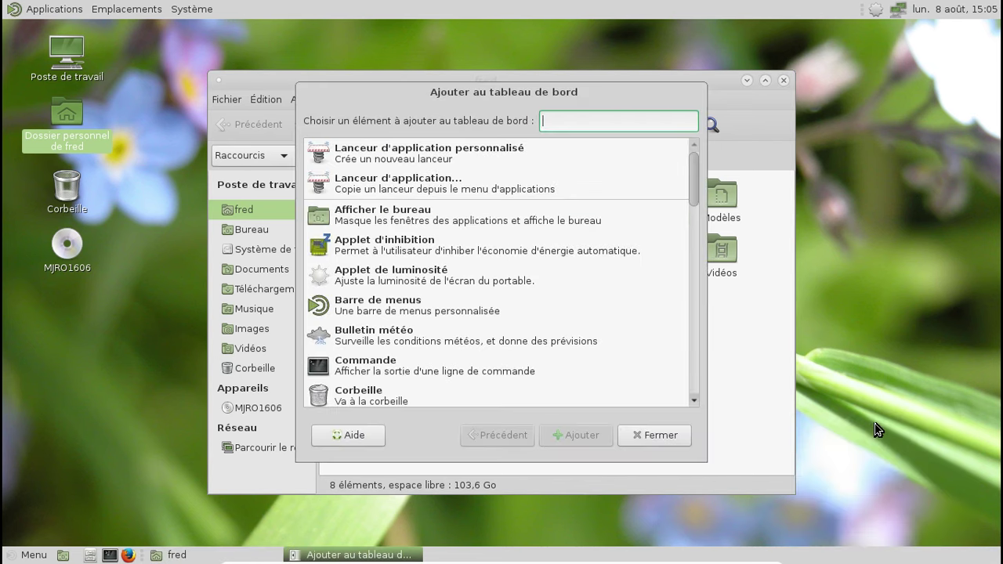
pyautogui.scroll(-6, 494, 376)
pyautogui.scroll(-1, 486, 294)
pyautogui.click(483, 292)
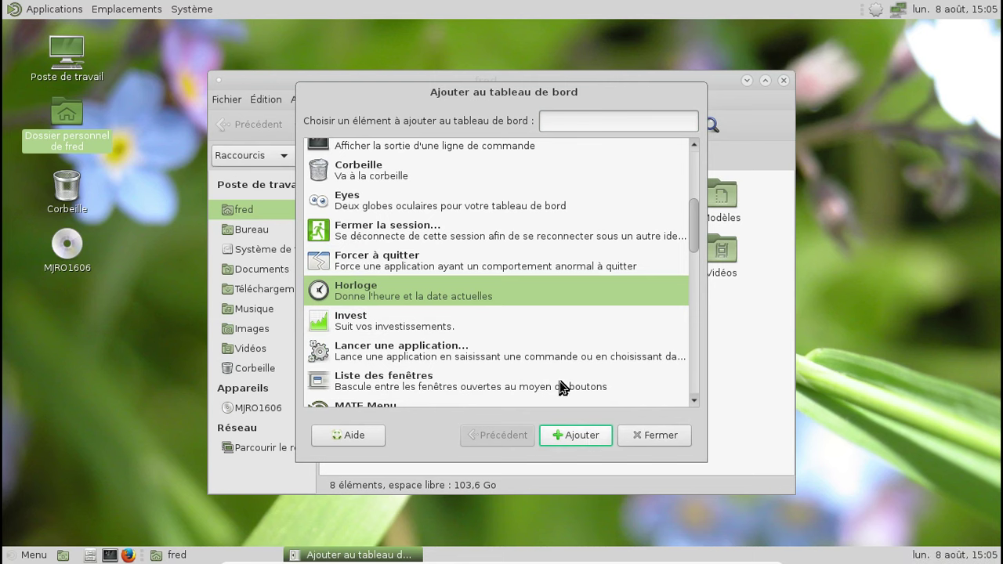
# Add the Zone de notification applet to the lower panel and close the add-to-panel dialog
pyautogui.scroll(3, 540, 294)
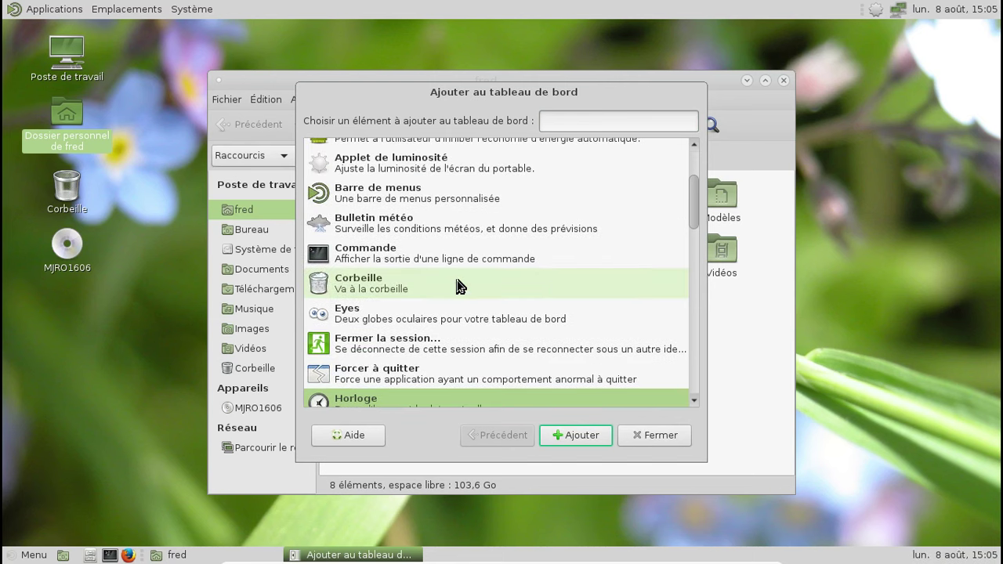
pyautogui.scroll(-6, 470, 292)
pyautogui.scroll(6, 435, 324)
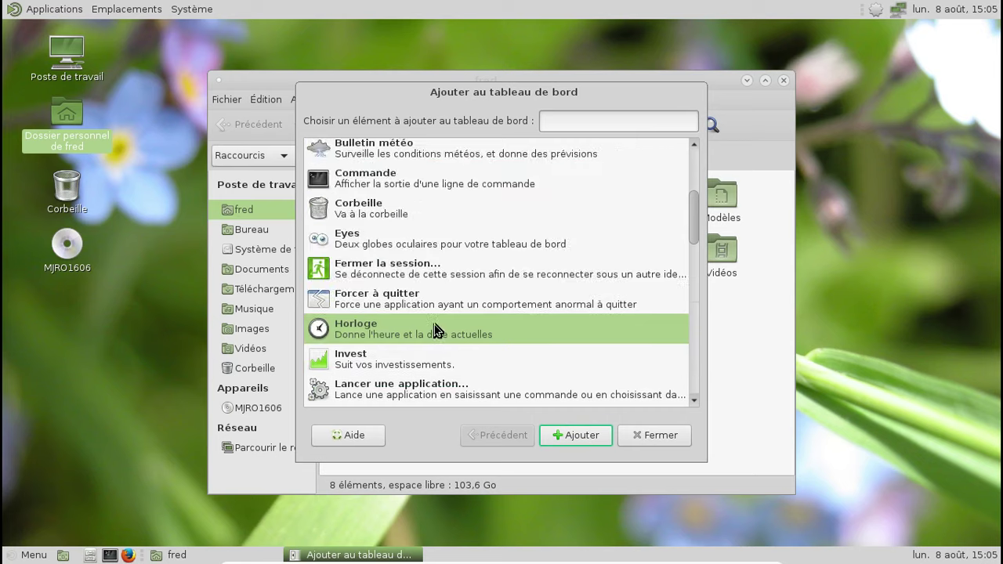
pyautogui.scroll(-5, 434, 324)
pyautogui.scroll(-10, 434, 325)
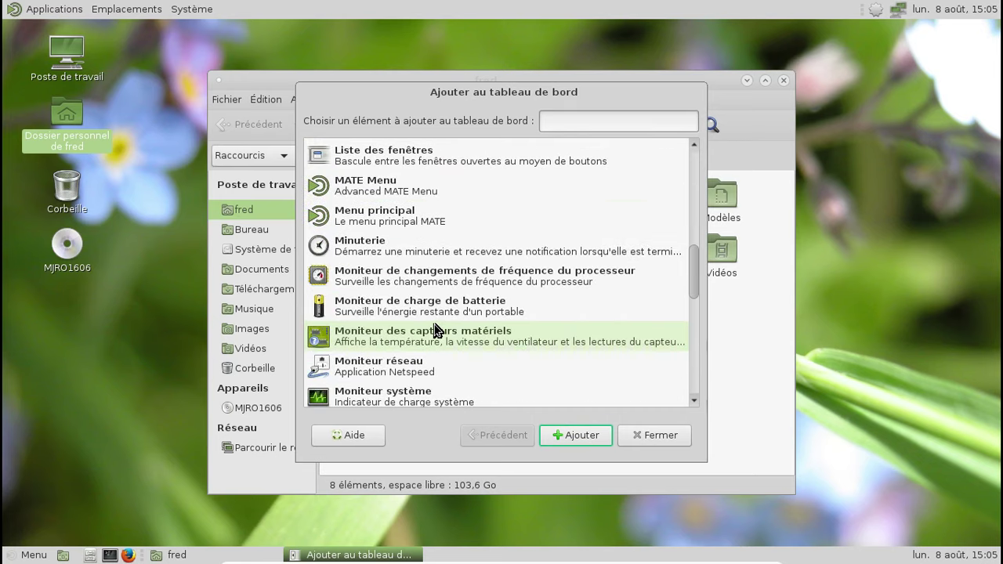
pyautogui.scroll(-1, 434, 324)
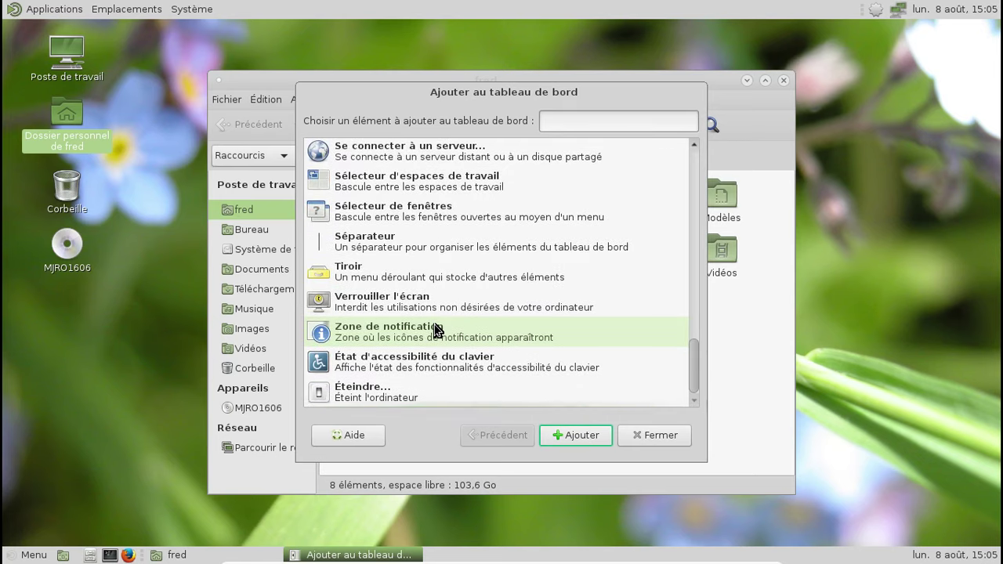
pyautogui.click(425, 334)
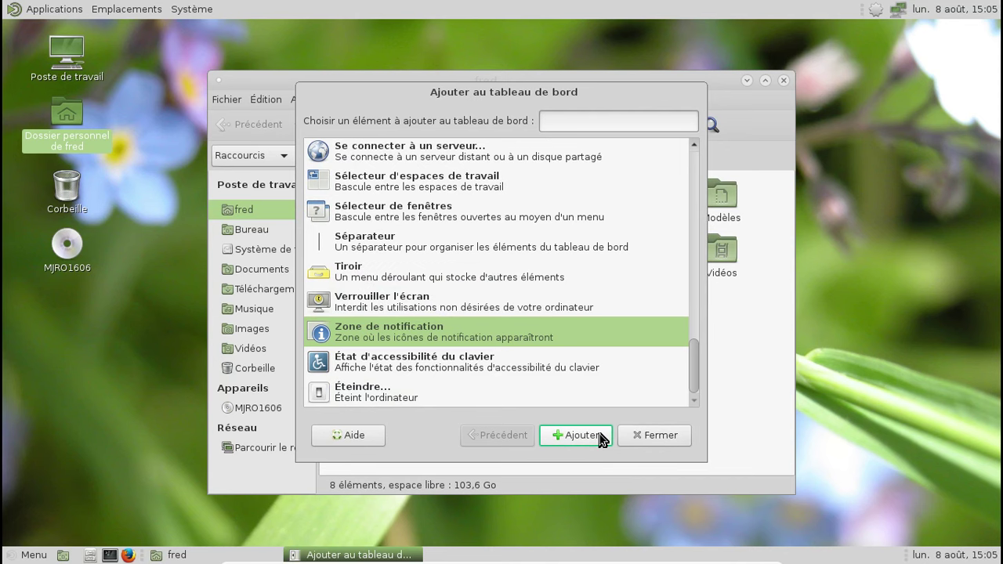
pyautogui.click(672, 436)
# Lock the notification area and the clock to the lower panel
pyautogui.rightClick(902, 558)
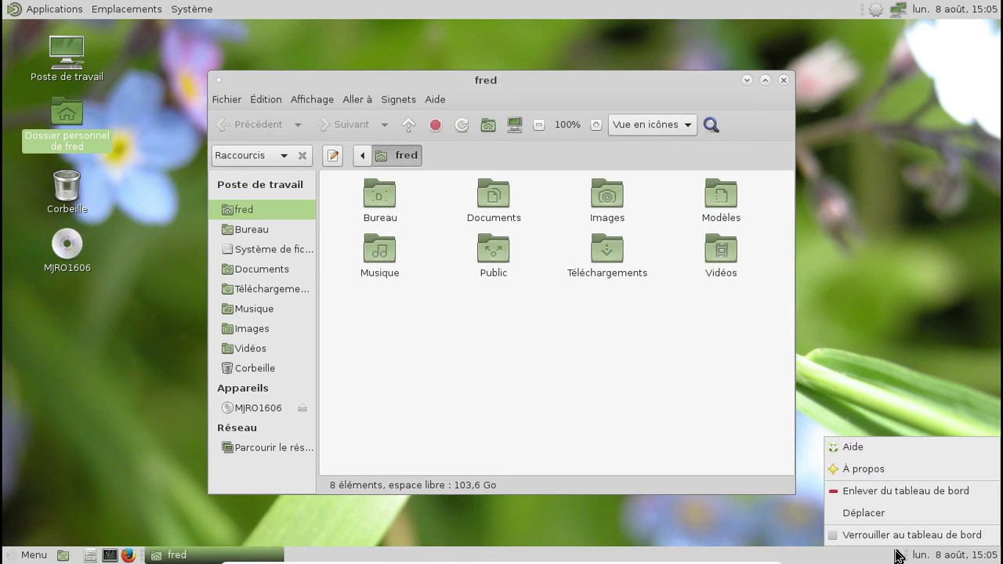
pyautogui.click(875, 498)
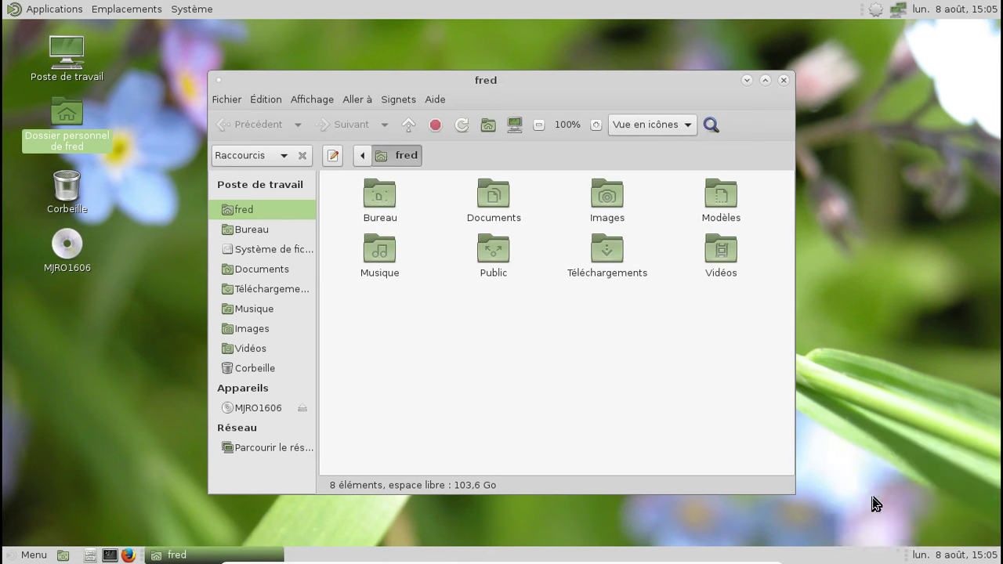
pyautogui.rightClick(950, 557)
pyautogui.click(924, 541)
# Close the home folder window and delete the upper panel
pyautogui.click(784, 79)
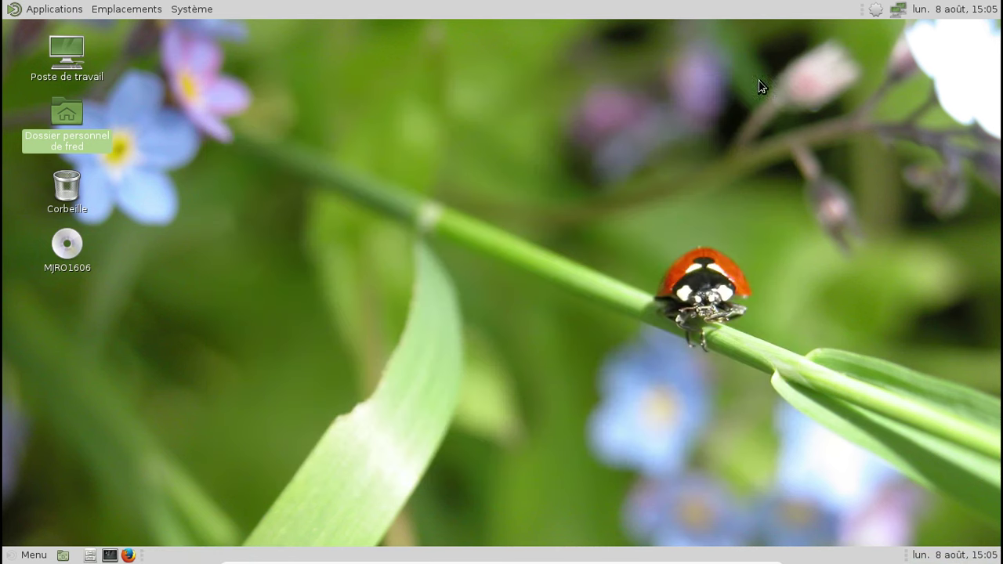
pyautogui.rightClick(391, 10)
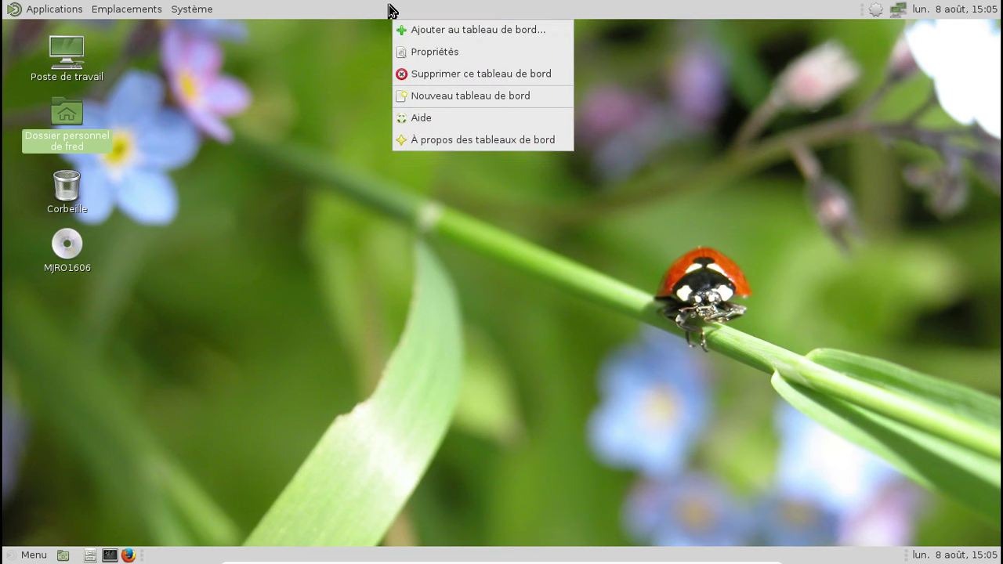
pyautogui.click(441, 75)
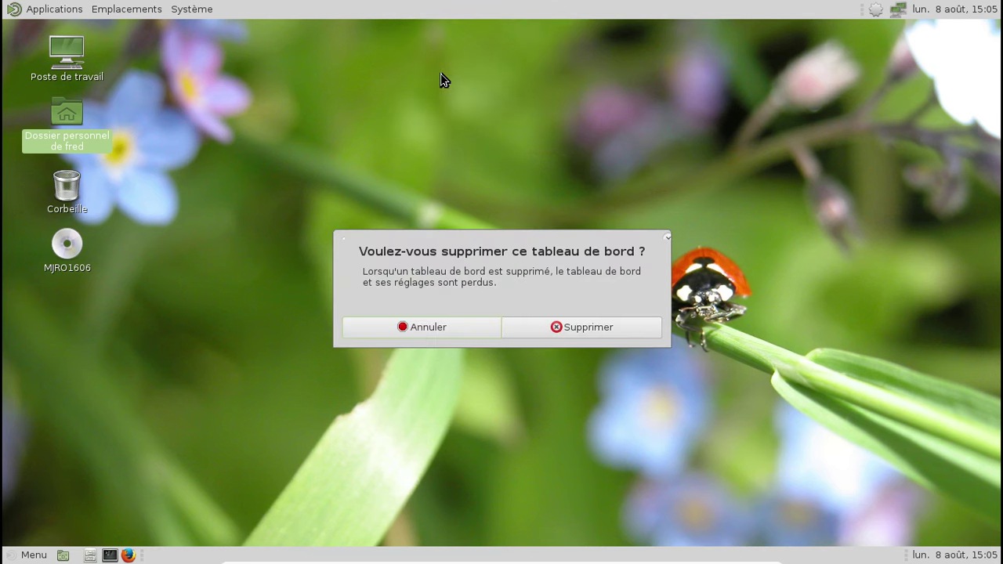
pyautogui.click(570, 337)
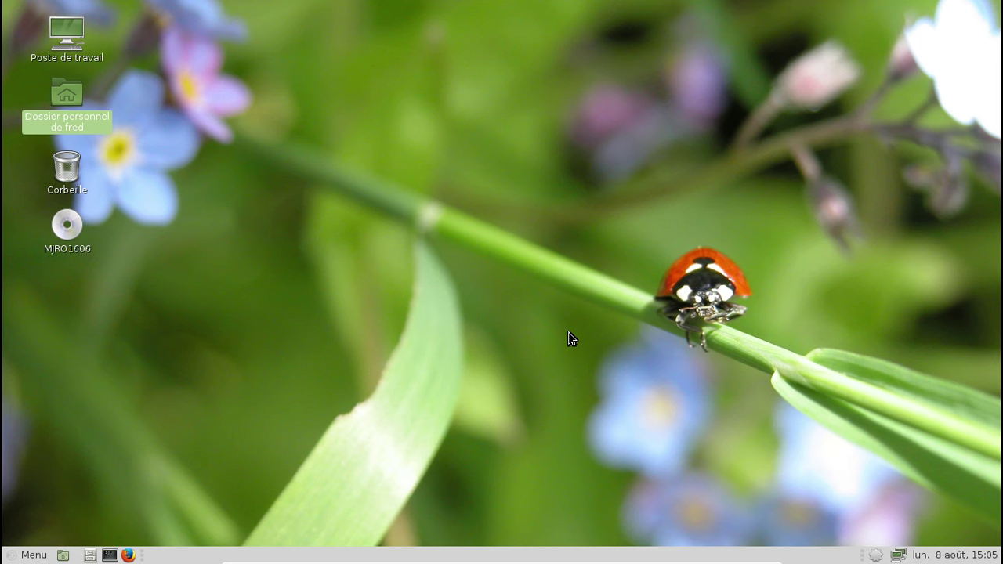
# Open the theme customization dialog from the Control Center's Appearance preferences and browse the control styles
pyautogui.click(43, 556)
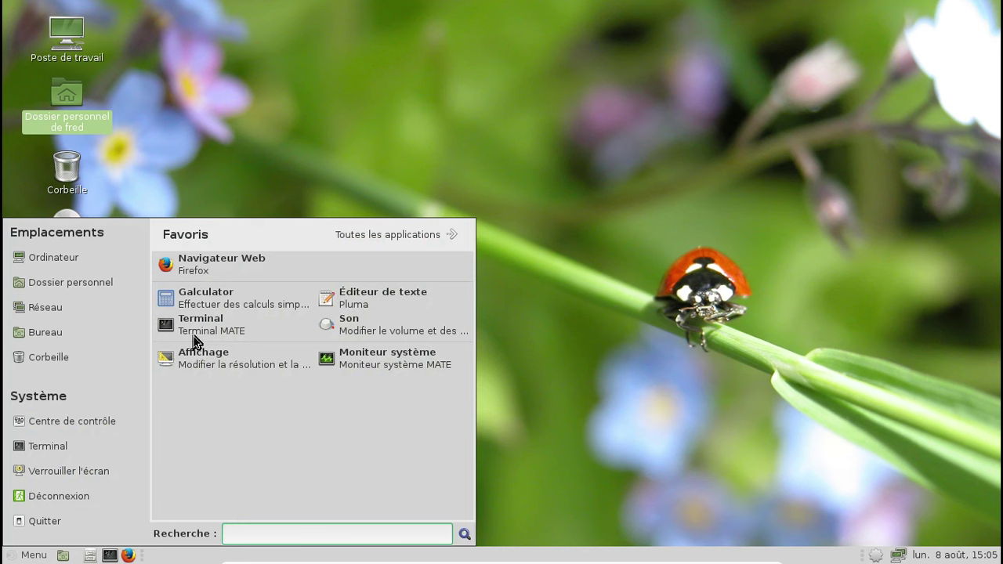
pyautogui.click(75, 420)
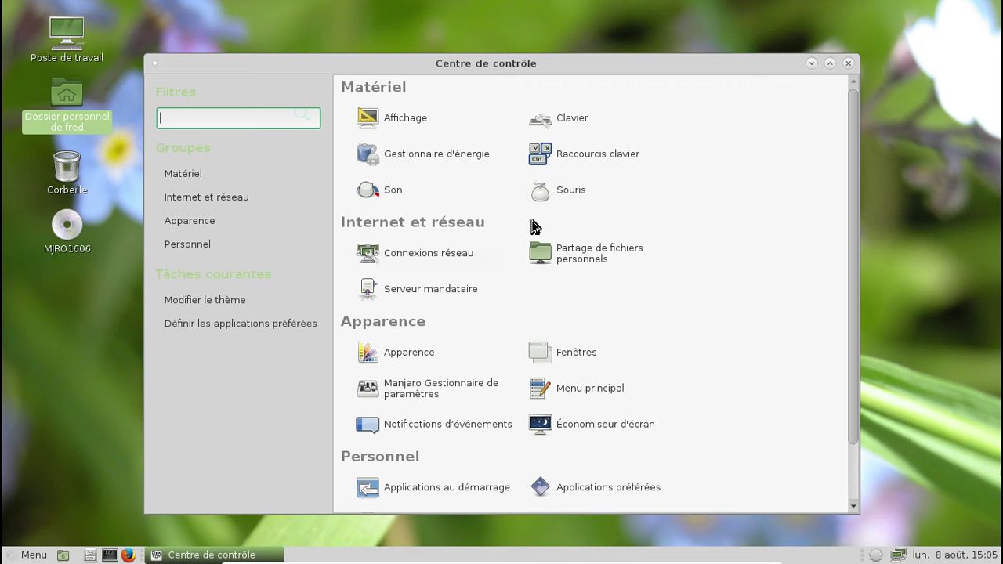
pyautogui.click(410, 357)
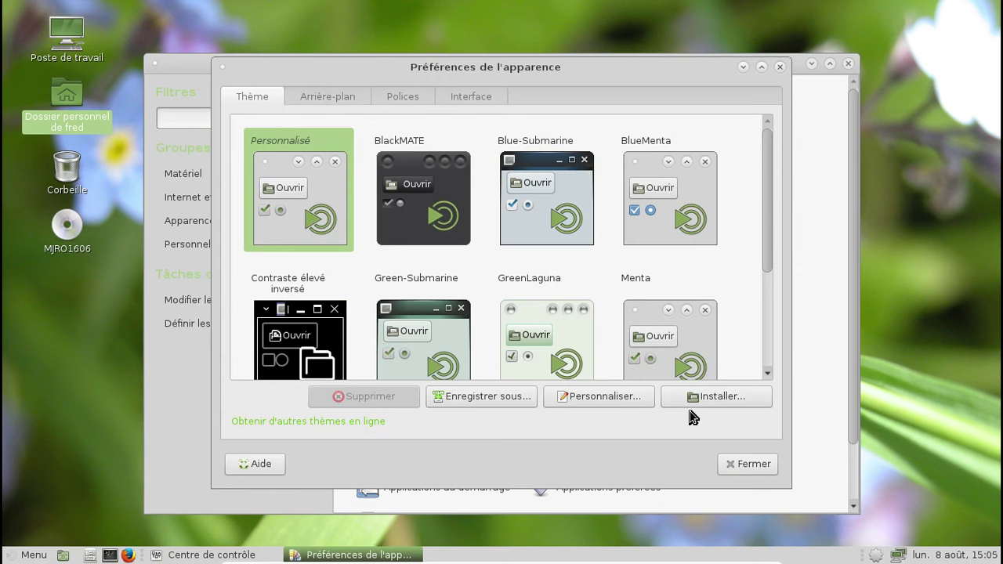
pyautogui.click(609, 401)
pyautogui.scroll(-2, 502, 262)
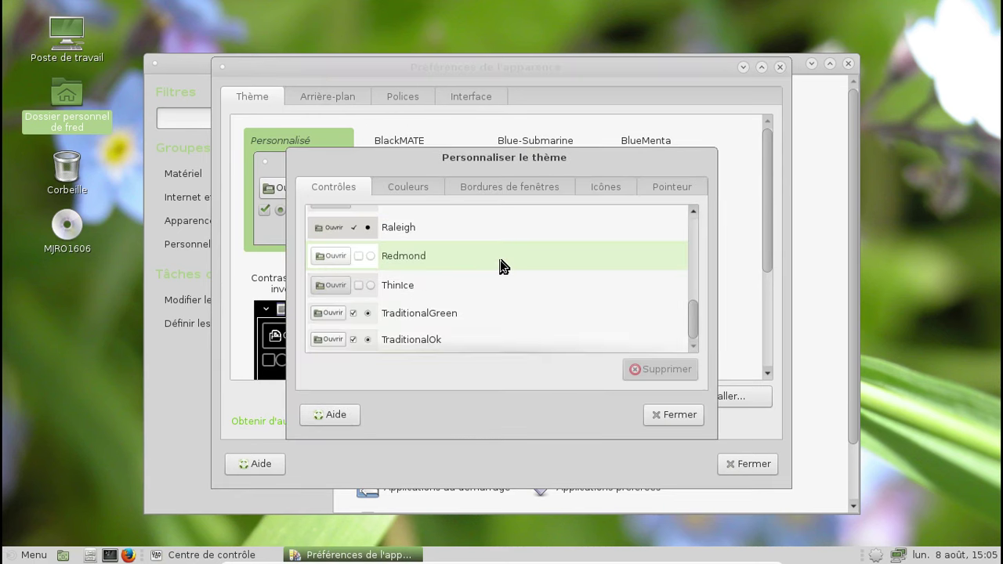
pyautogui.scroll(3, 541, 255)
# Try the MATE and MATE-Faenza icon themes, and apply MATE-Faenza-Dark
pyautogui.click(588, 187)
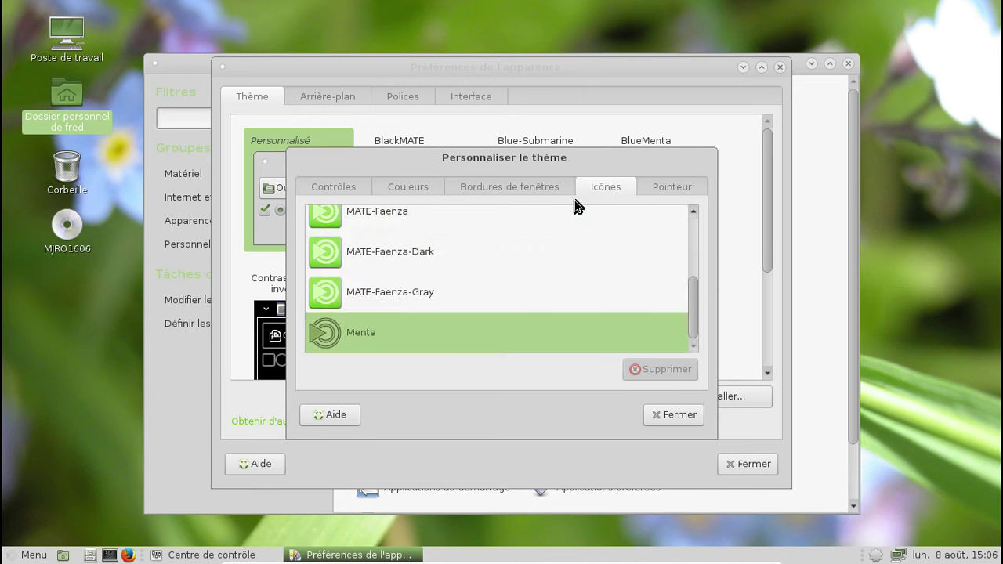
pyautogui.scroll(1, 486, 295)
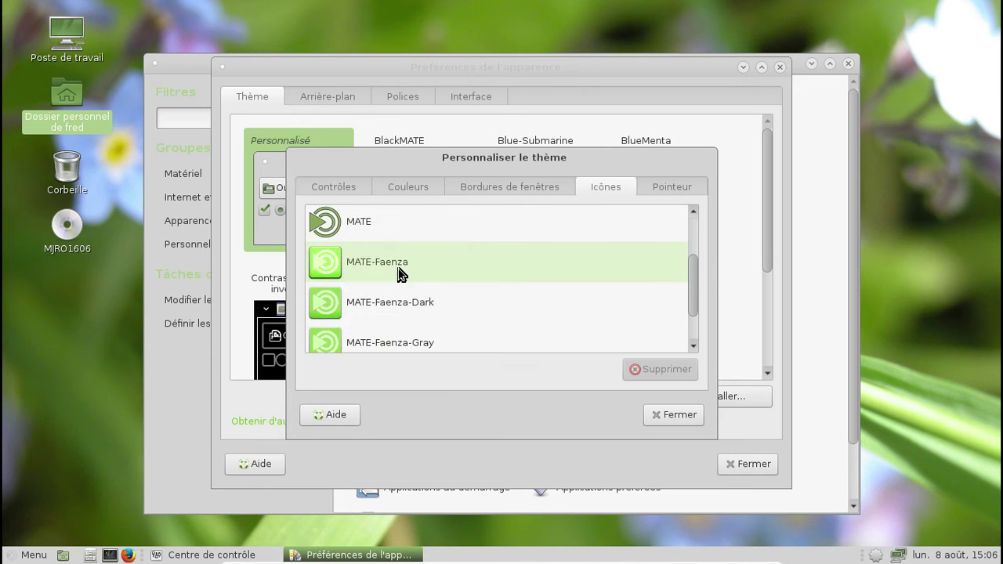
pyautogui.click(383, 227)
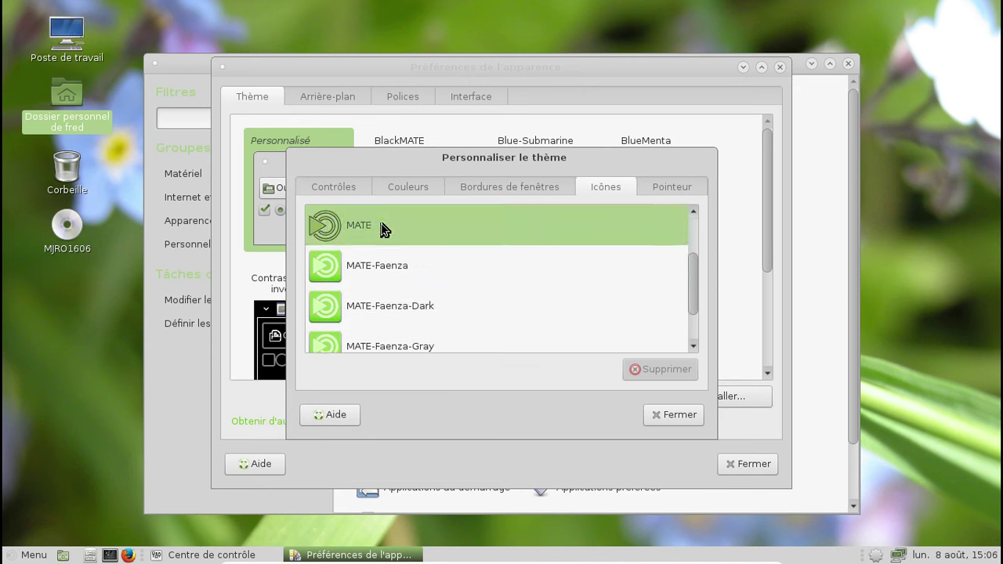
pyautogui.click(394, 268)
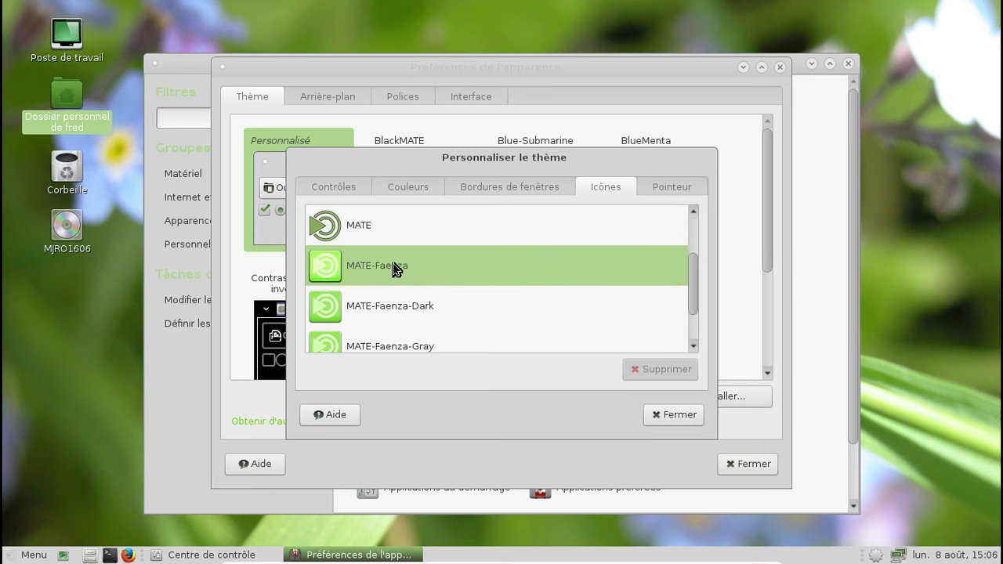
pyautogui.click(408, 313)
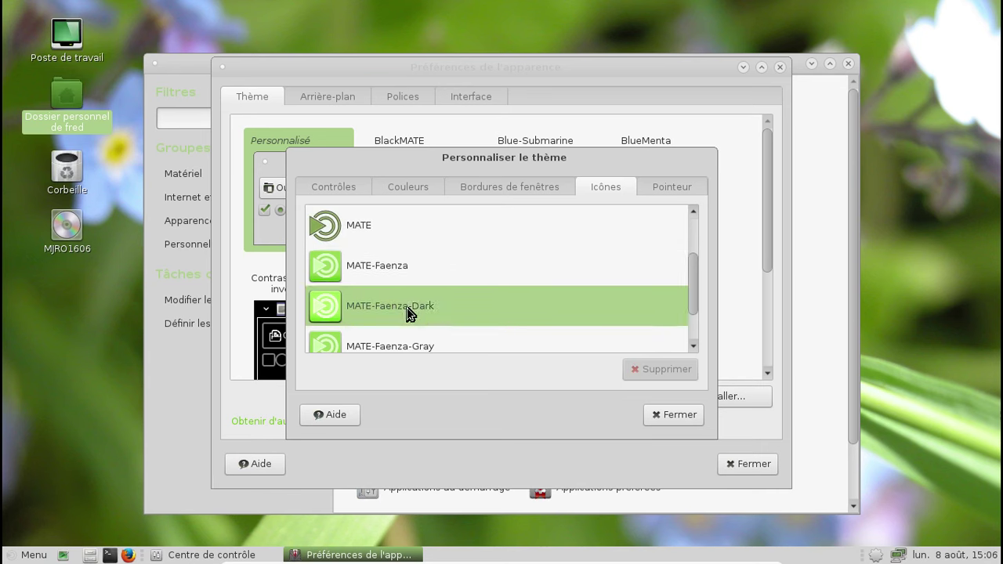
# Try the MATE-Faenza-Gray icon theme, apply the Menta icon theme instead, and close the theme customization dialog
pyautogui.click(401, 341)
pyautogui.scroll(-2, 430, 326)
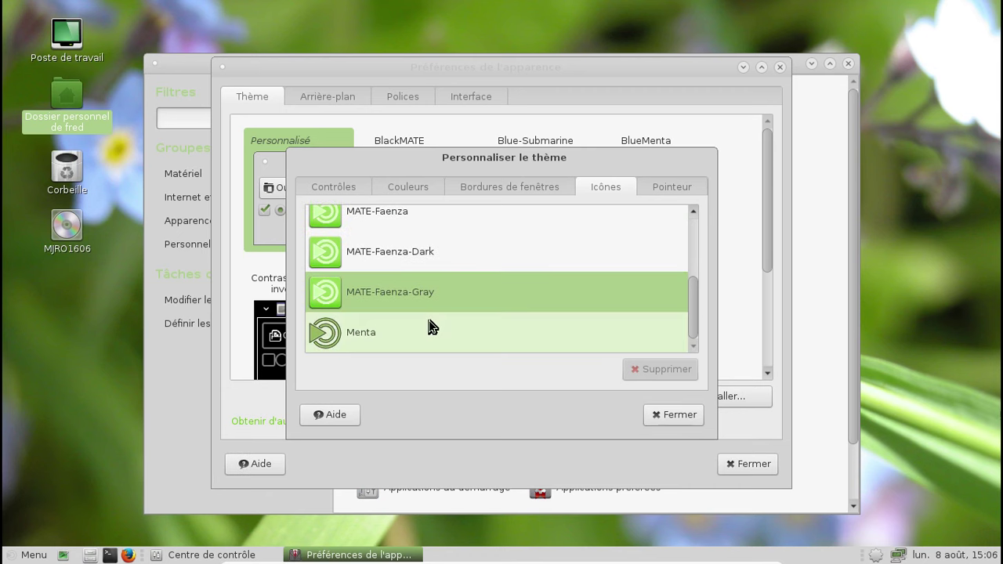
pyautogui.click(412, 333)
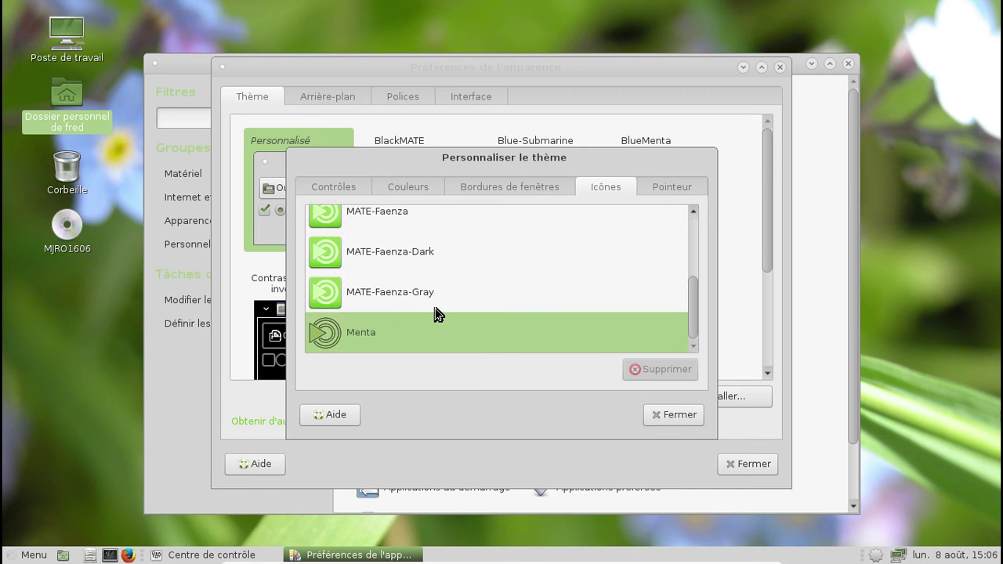
pyautogui.click(666, 414)
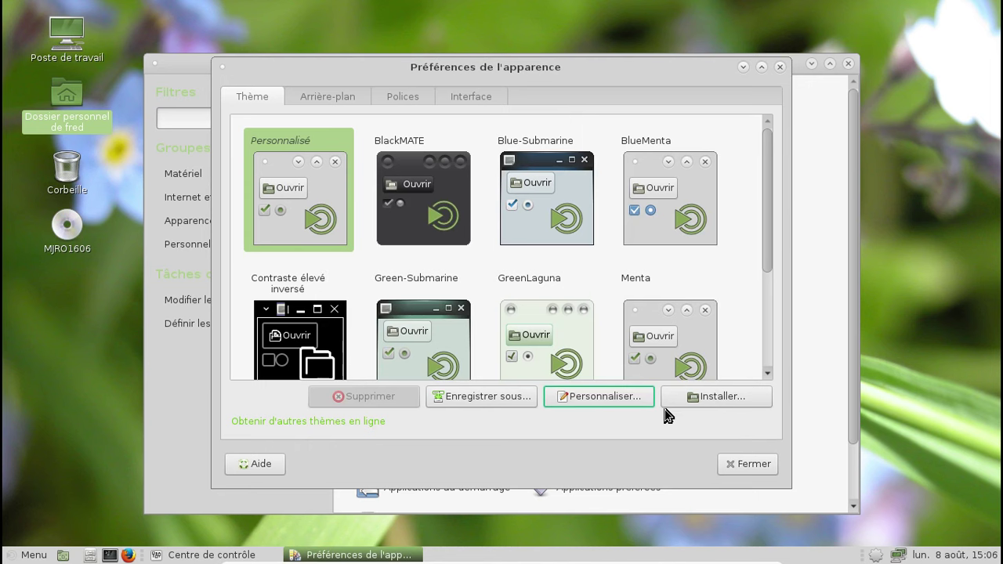
# Check the Menta icons in the main menu, and close the Appearance preferences and the Control Center
pyautogui.click(16, 558)
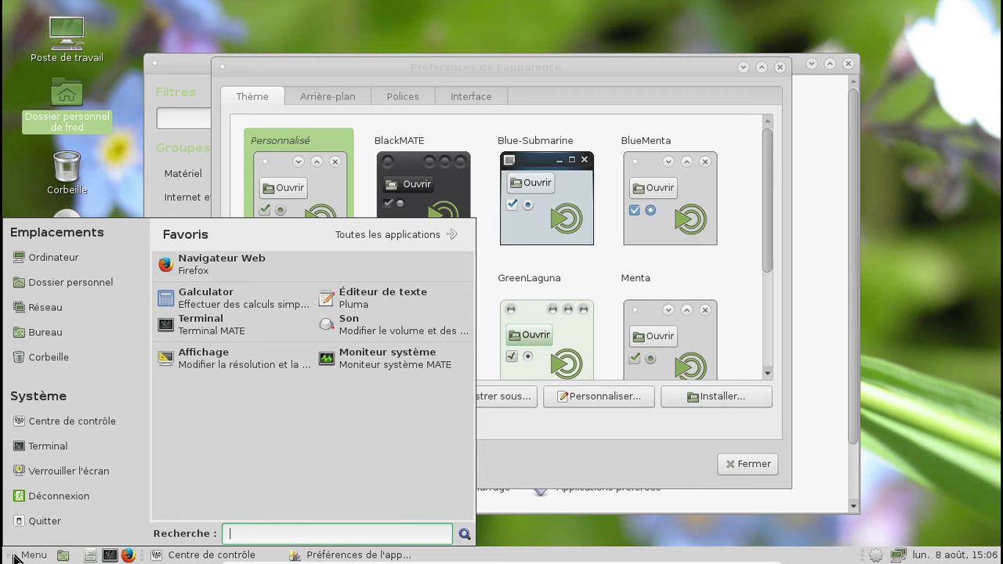
pyautogui.click(598, 456)
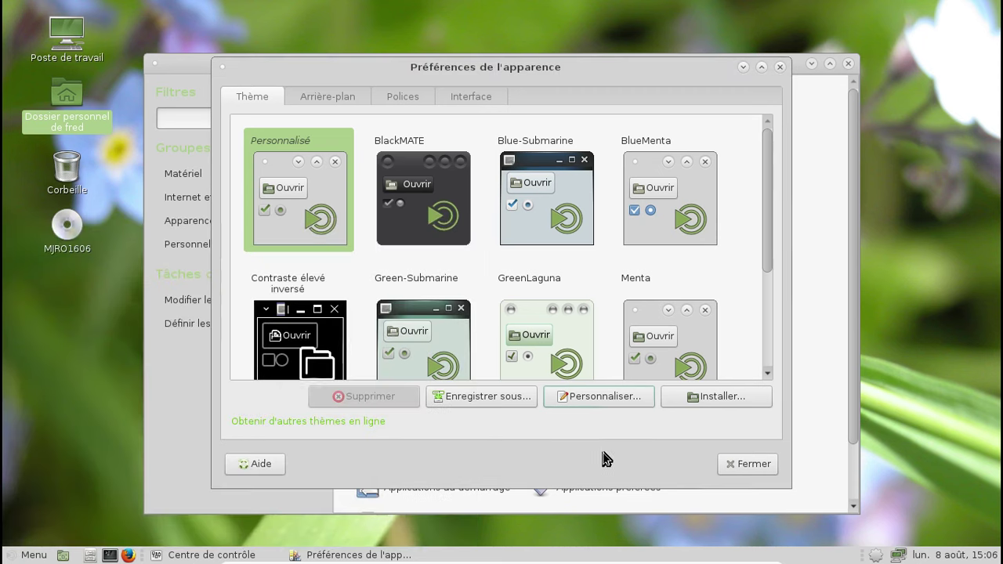
pyautogui.click(749, 465)
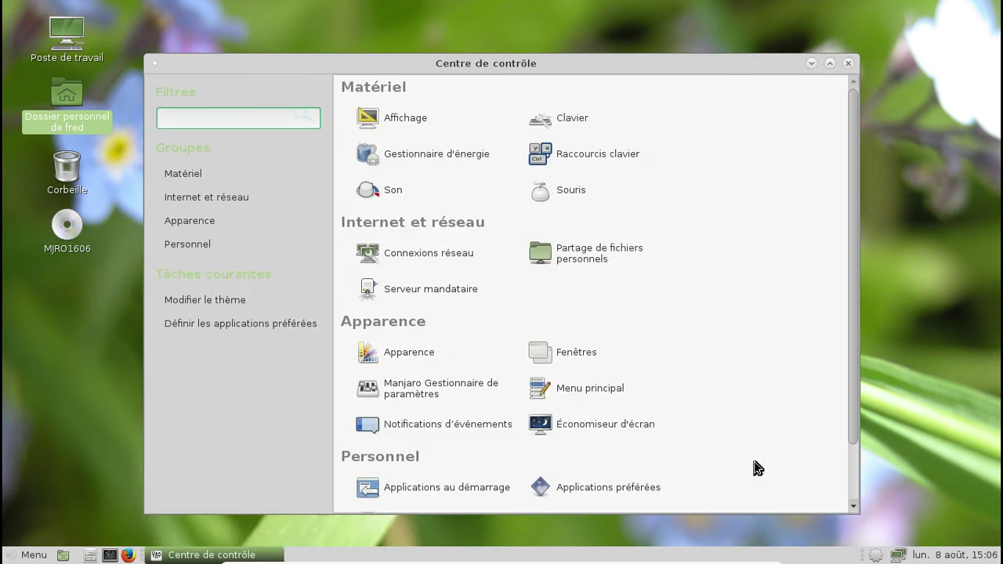
pyautogui.click(847, 63)
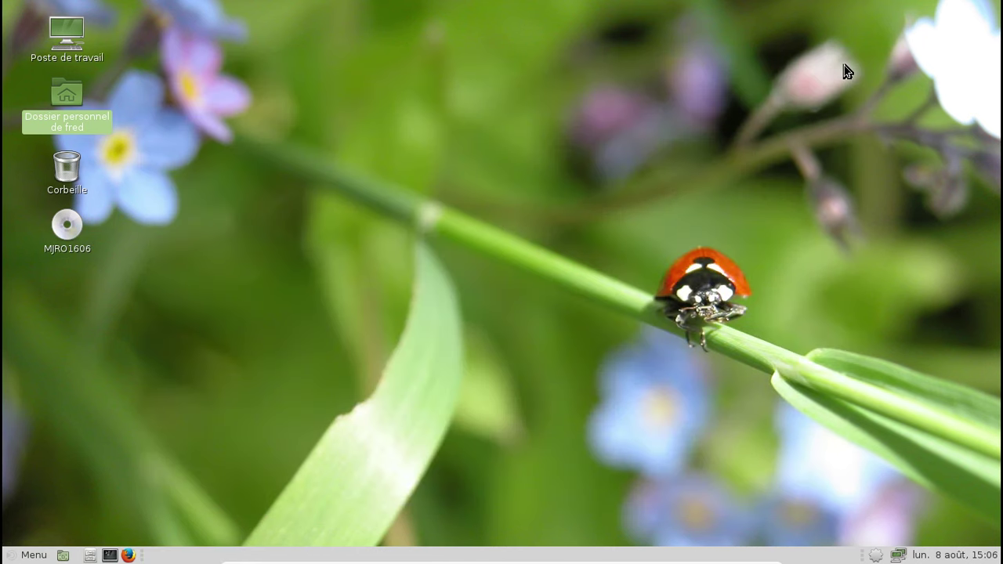
# Enable the display manager with "sudo systemctl enable lightdm" in a terminal, entering the sudo password, and exit the terminal
pyautogui.click(110, 555)
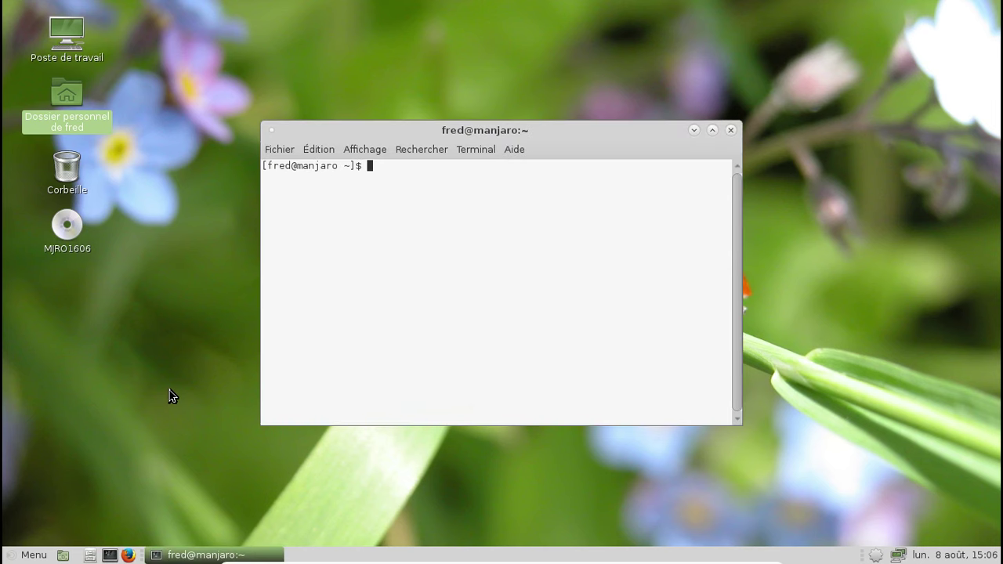
pyautogui.write('sudo systemctl enable light')
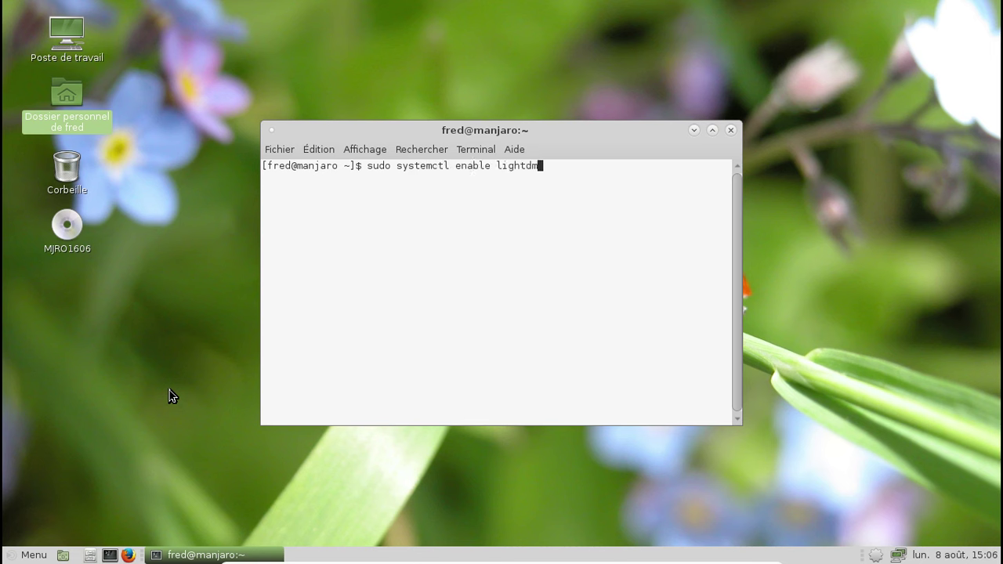
pyautogui.write('dm')
pyautogui.press('Return')
pyautogui.press('Return')
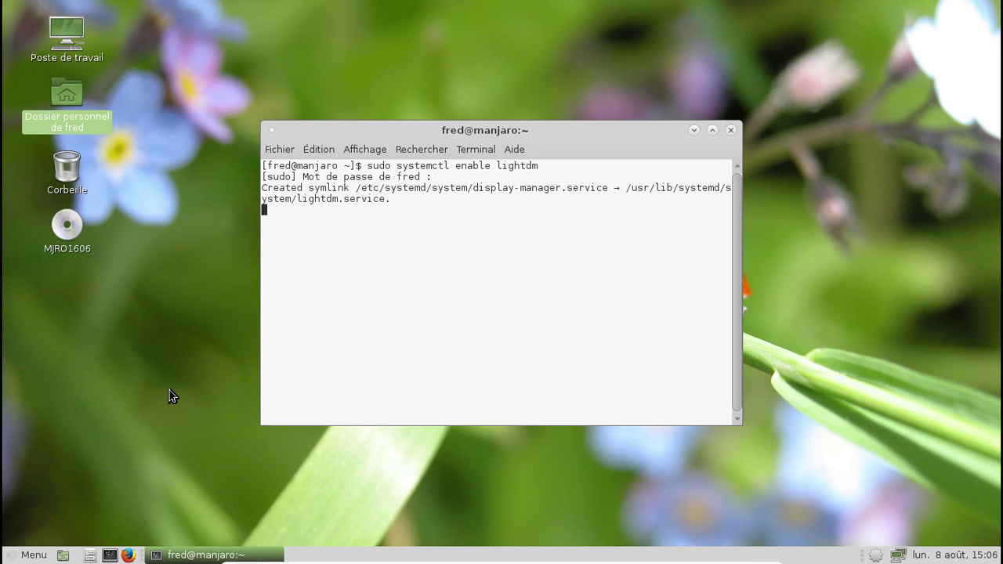
pyautogui.write('exit')
pyautogui.press('Return')
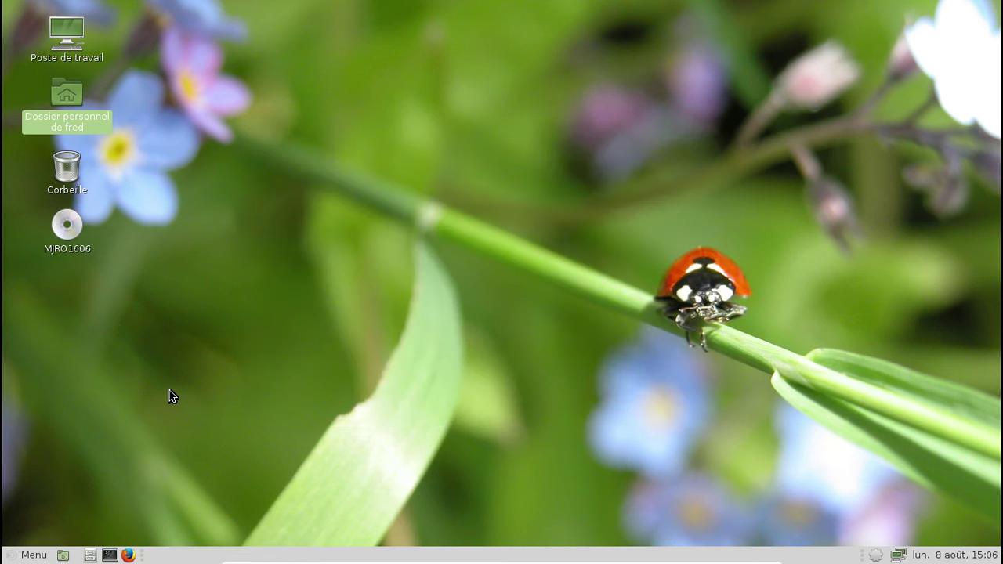
# Log out of the desktop session and log back in through the graphical login screen with the account password
pyautogui.rightClick(866, 554)
pyautogui.click(863, 539)
pyautogui.click(34, 552)
pyautogui.click(57, 499)
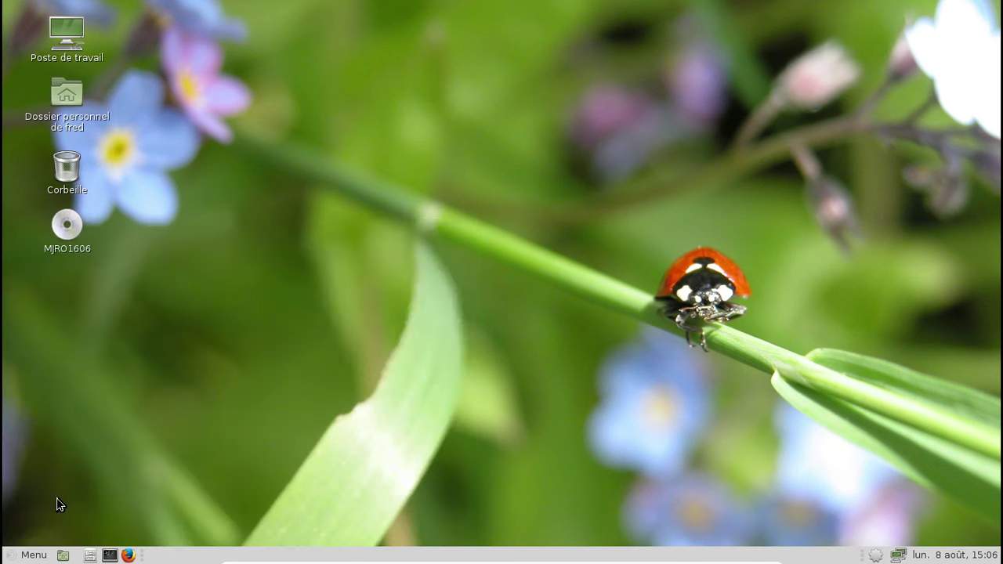
pyautogui.click(599, 338)
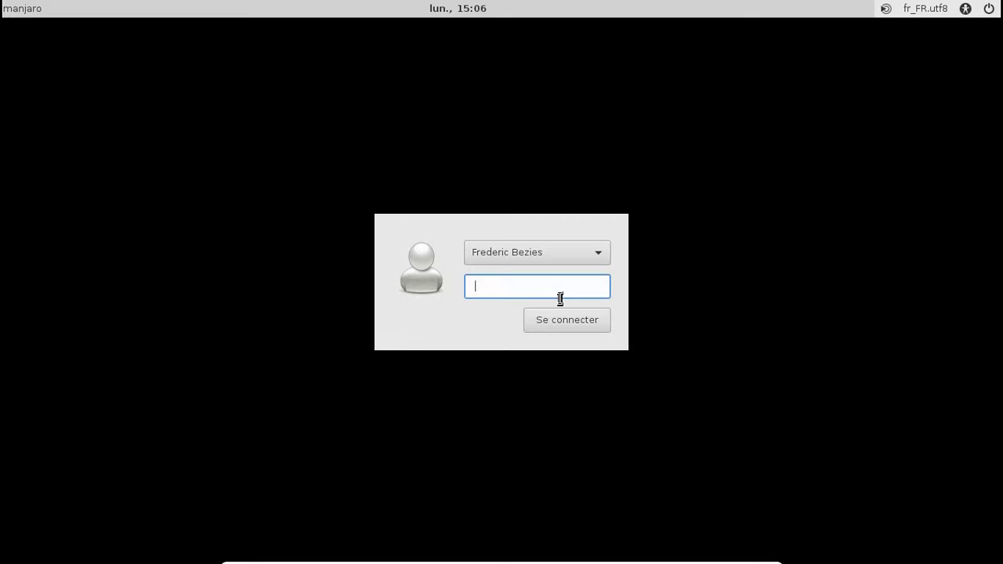
pyautogui.write('•')
pyautogui.press('Return')
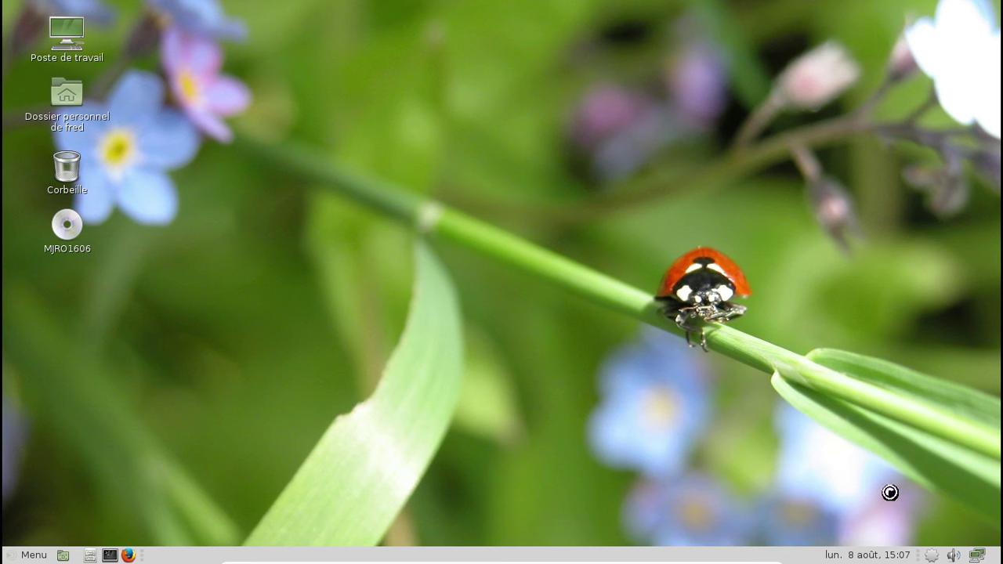
# Unlock the clock and the notification area from the lower panel
pyautogui.rightClick(892, 558)
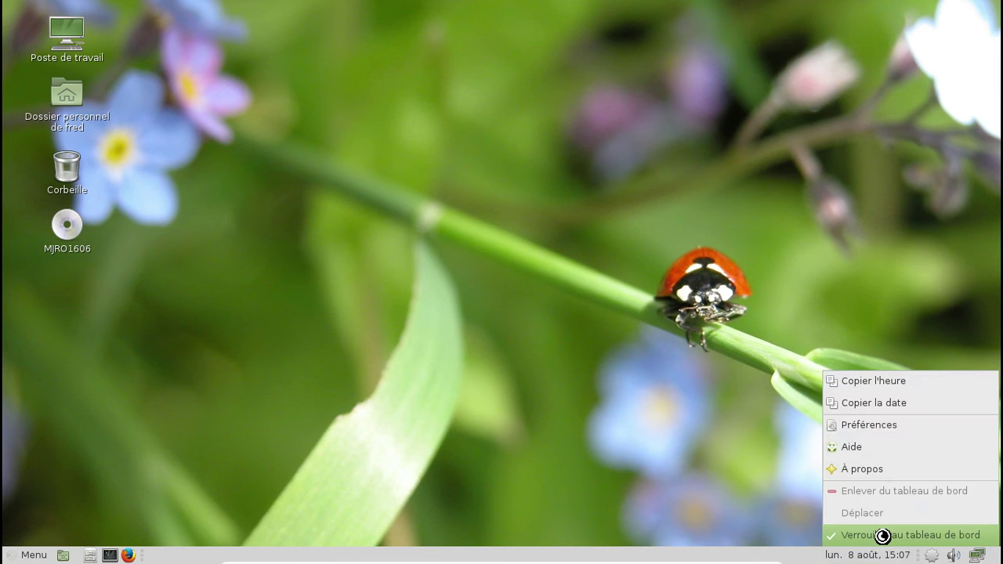
pyautogui.click(886, 538)
pyautogui.rightClick(917, 556)
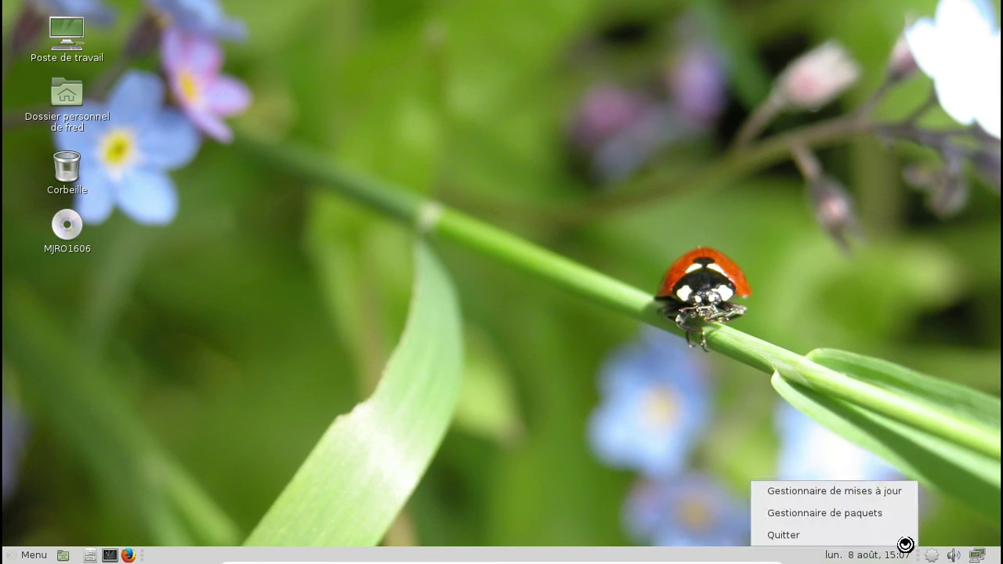
pyautogui.click(988, 473)
pyautogui.rightClick(909, 555)
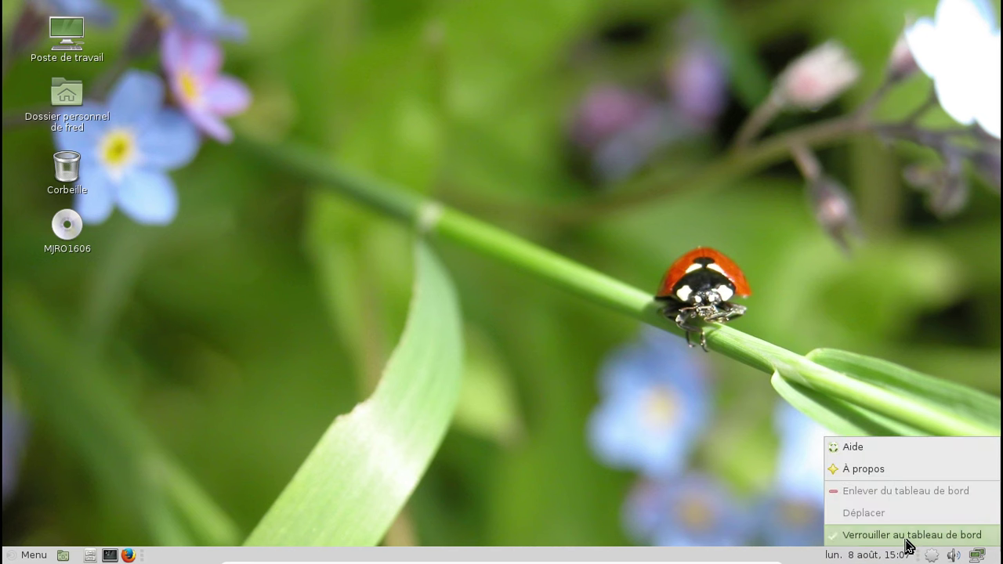
pyautogui.click(893, 533)
# Move the clock to the right of the notification area at the end of the lower panel and lock it there
pyautogui.rightClick(894, 558)
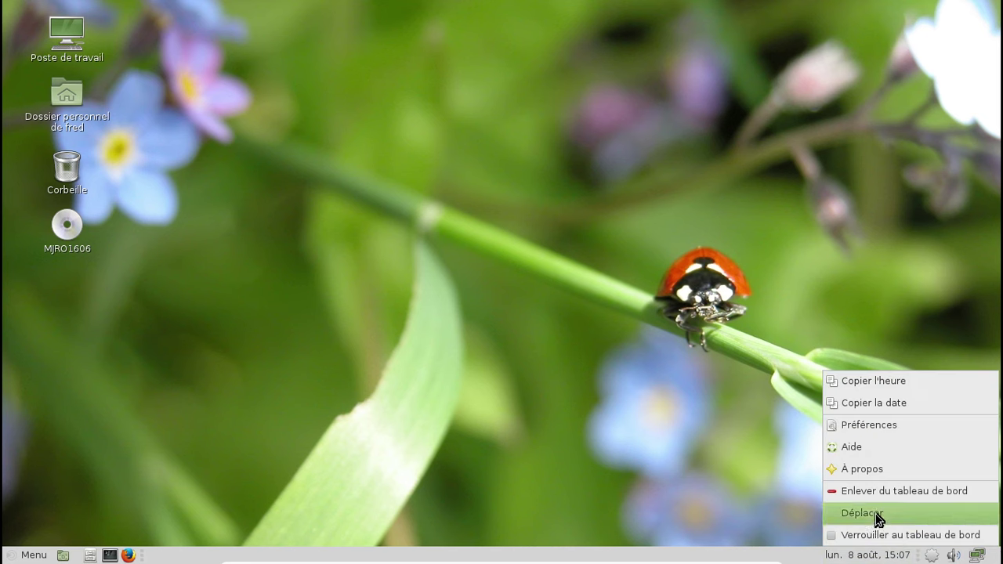
pyautogui.click(875, 520)
pyautogui.moveTo(868, 555); pyautogui.dragTo(966, 557)
pyautogui.rightClick(967, 558)
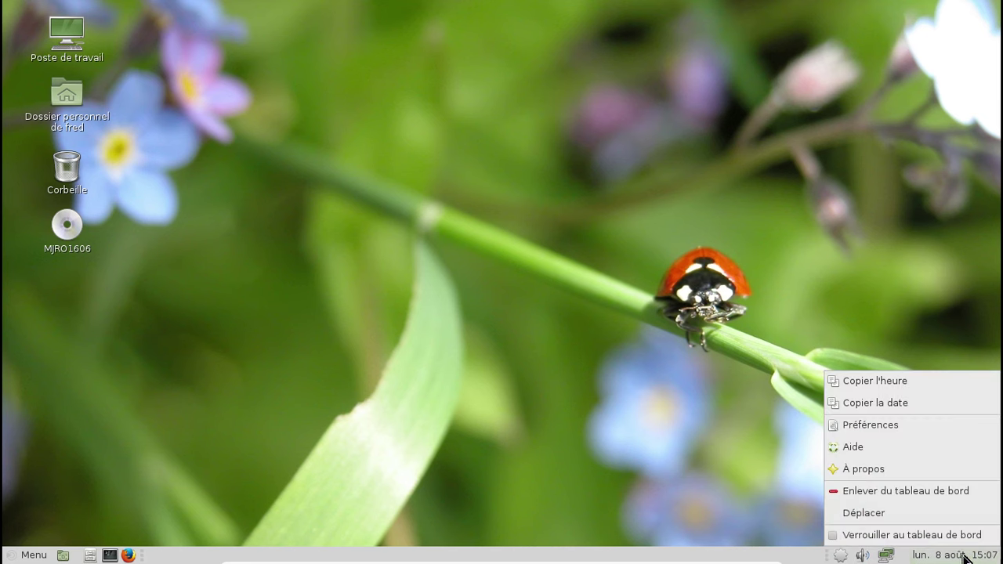
pyautogui.click(927, 537)
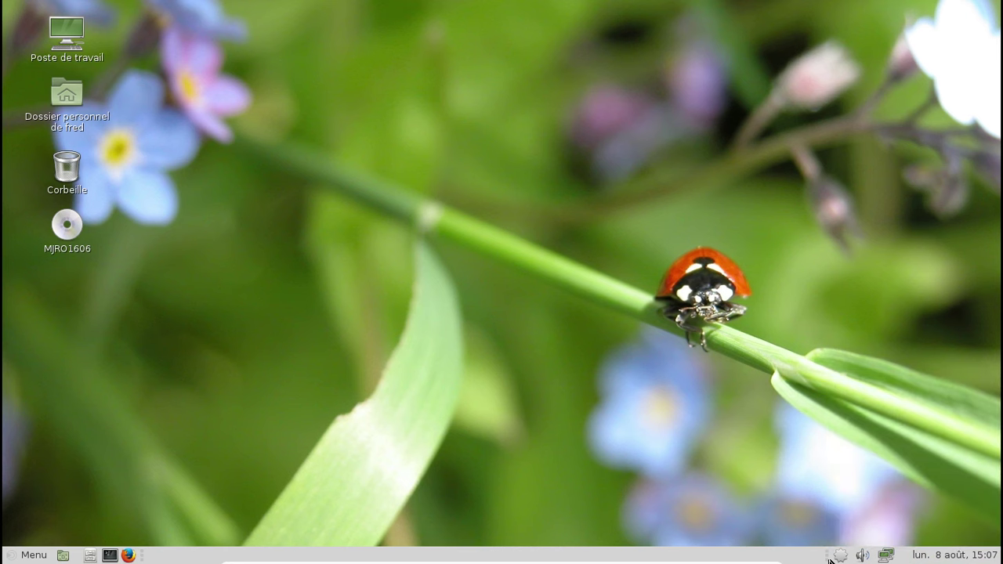
# Lock the notification area to the lower panel
pyautogui.click(839, 556)
pyautogui.click(831, 559)
pyautogui.click(870, 556)
pyautogui.click(868, 555)
pyautogui.click(833, 557)
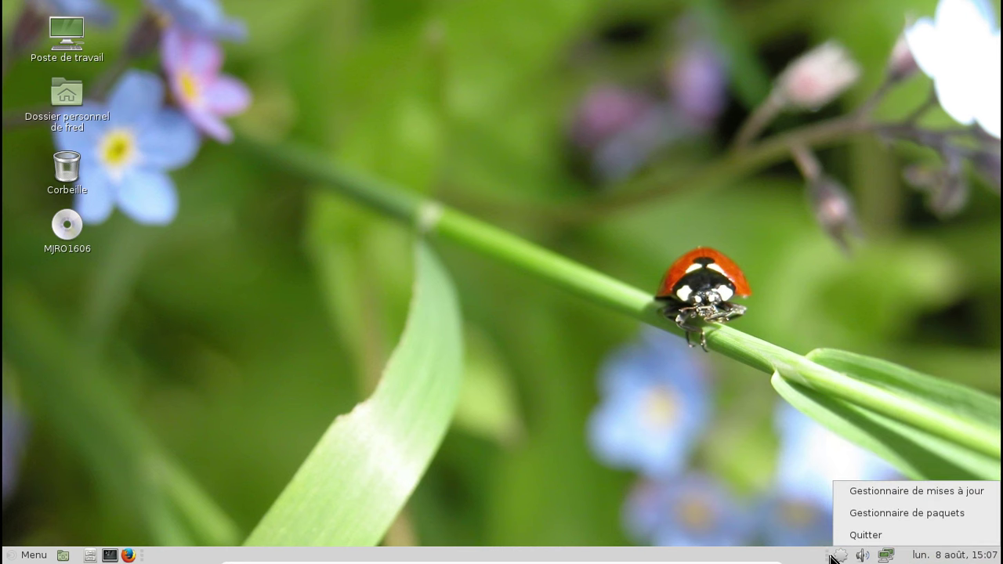
pyautogui.click(823, 559)
pyautogui.rightClick(829, 557)
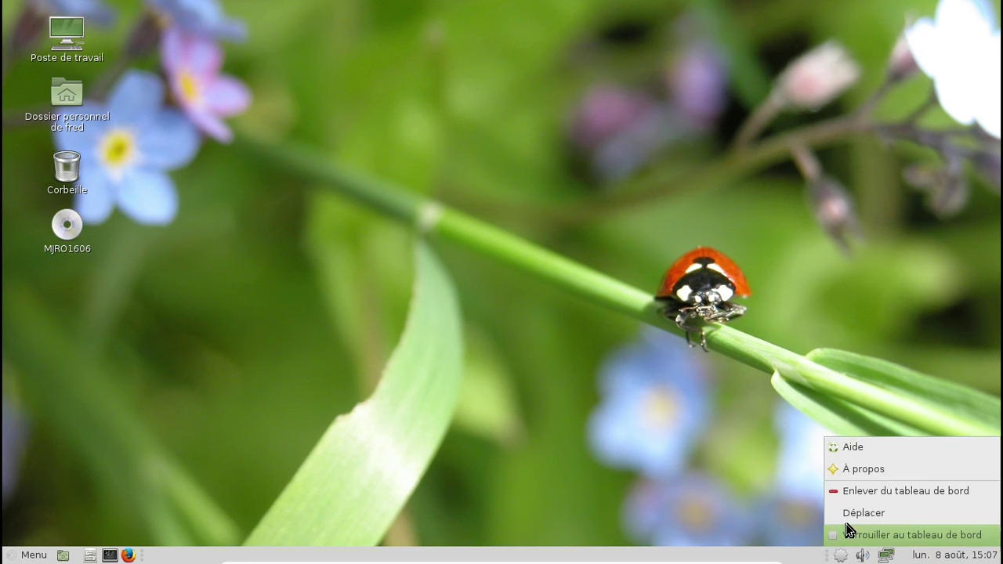
pyautogui.click(850, 540)
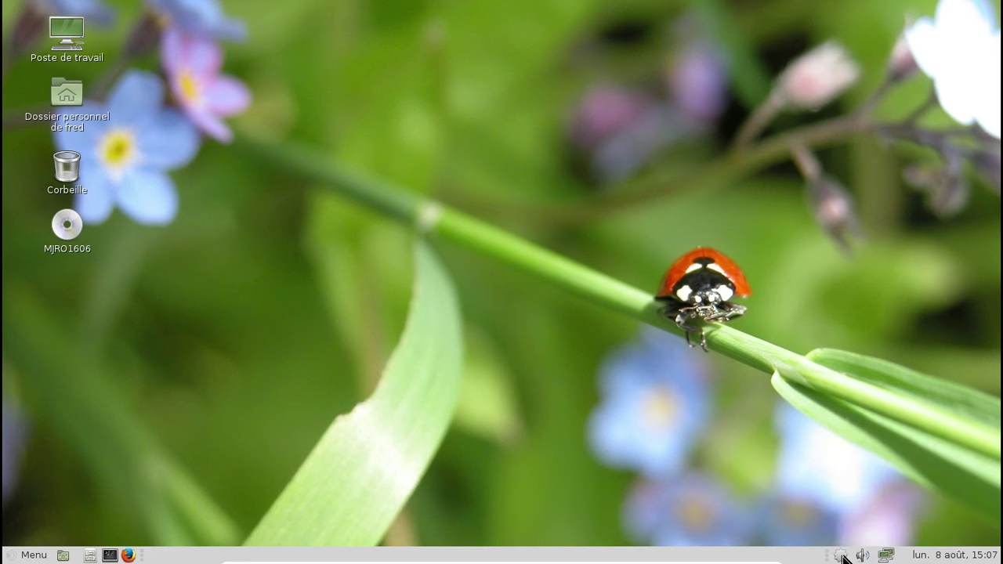
# Open the package manager from the update notifier in the notification area and search for "vertex"
pyautogui.click(842, 557)
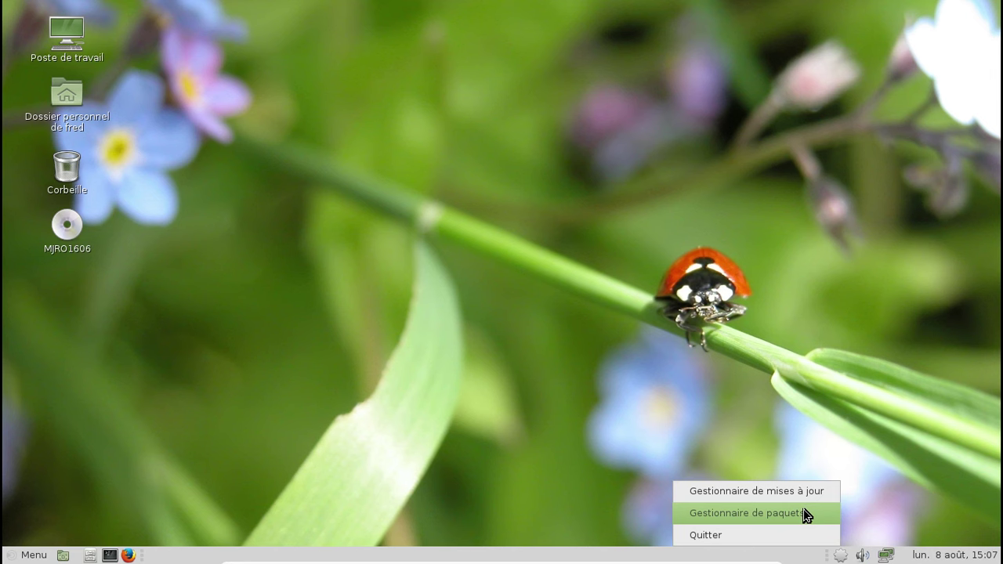
pyautogui.click(805, 516)
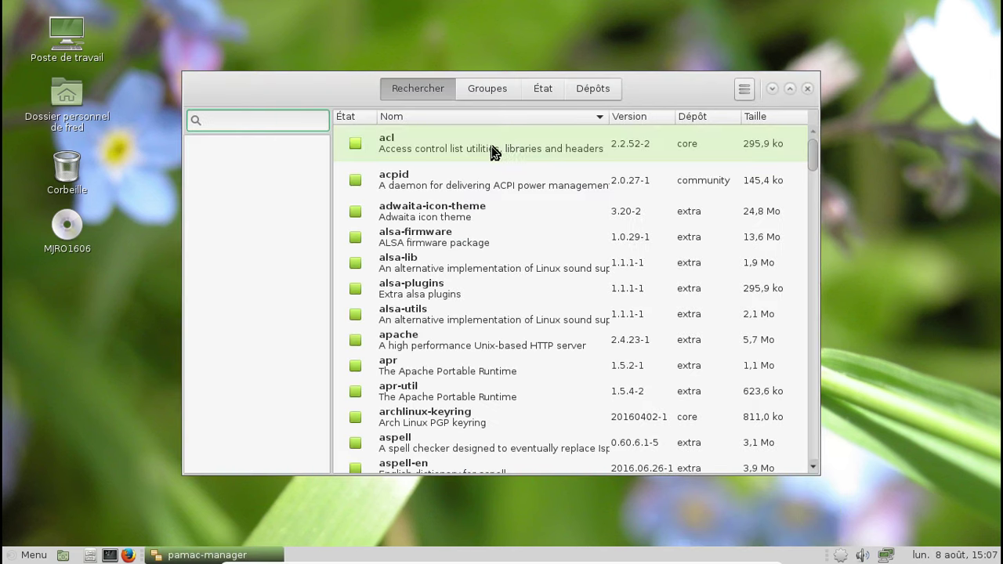
pyautogui.write('vert')
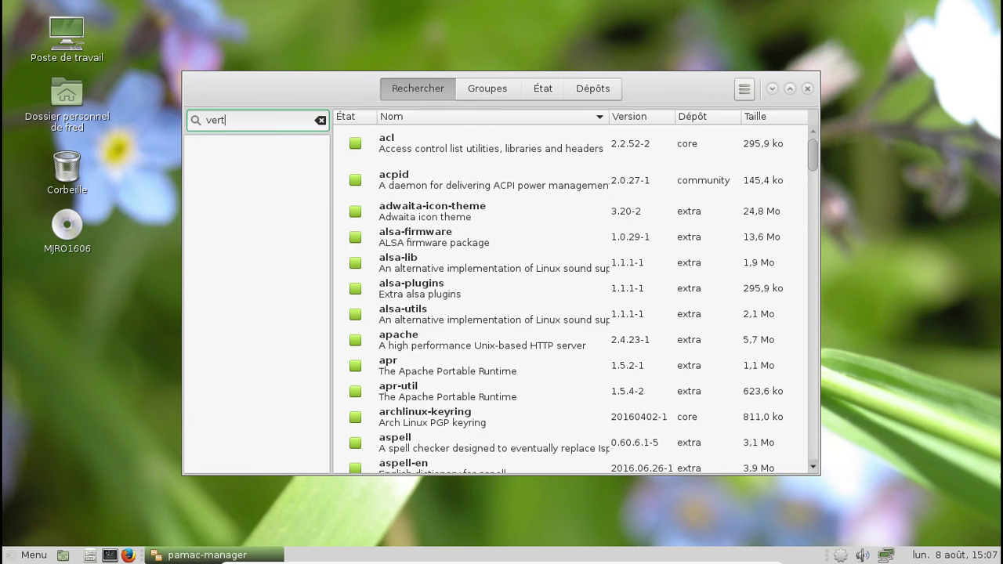
pyautogui.write('ex')
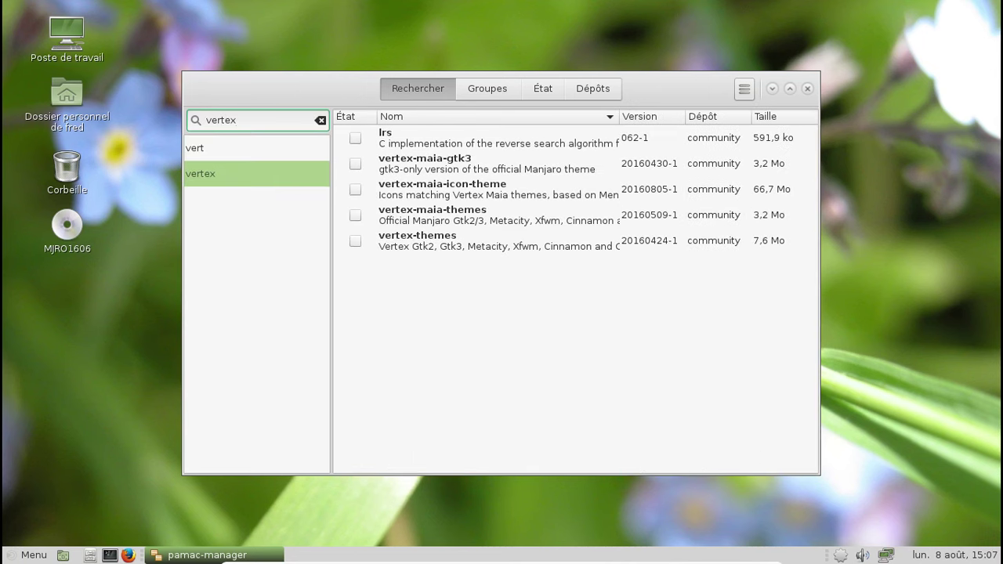
# Install the vertex-maia-gtk3, vertex-maia-icon-theme and vertex-themes packages, authenticating with the account password
pyautogui.click(355, 163)
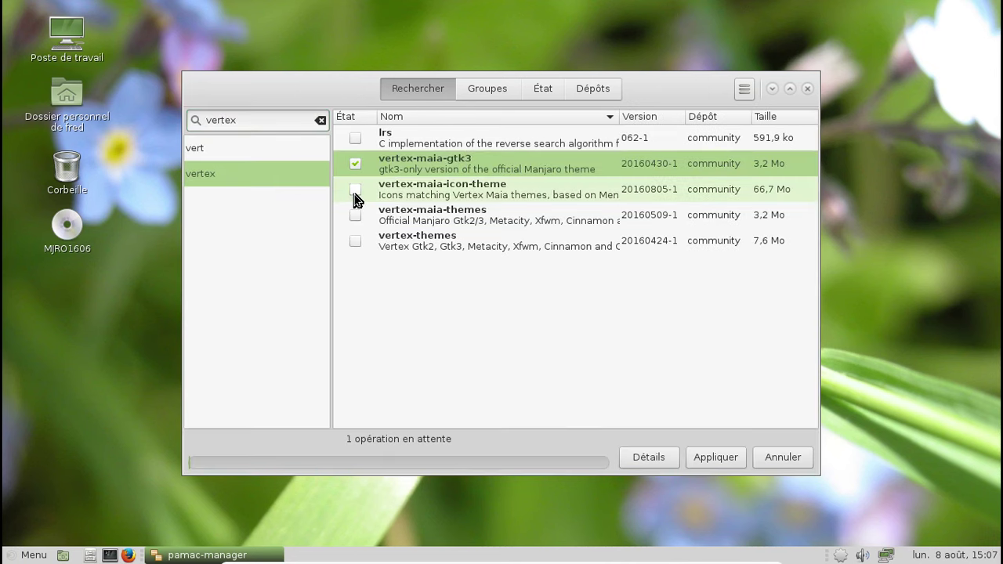
pyautogui.click(355, 190)
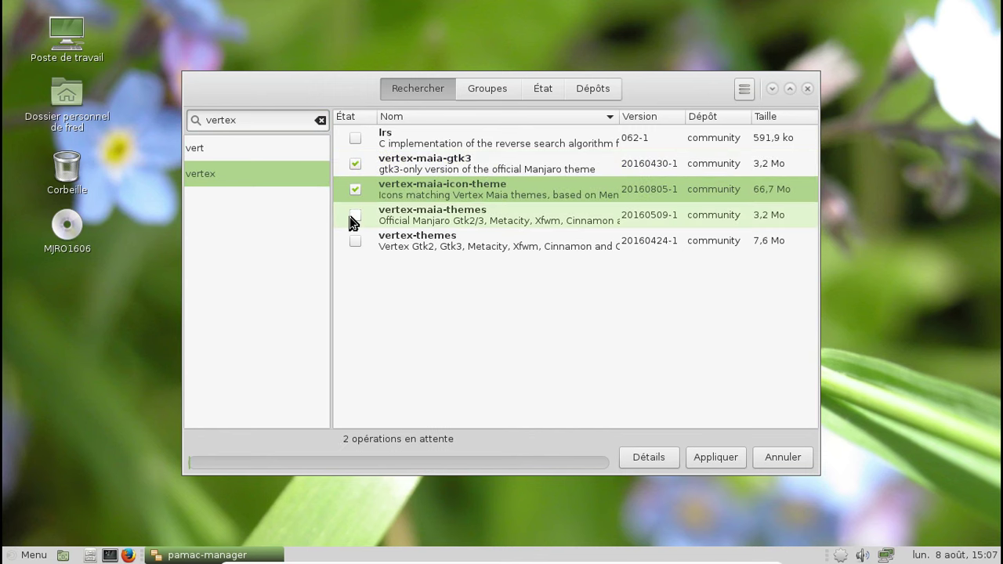
pyautogui.click(355, 241)
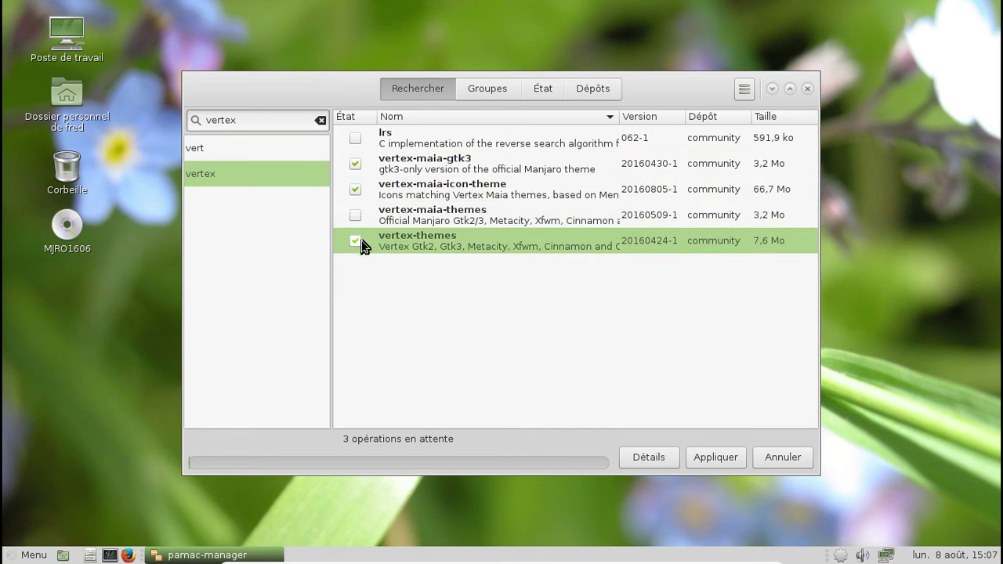
pyautogui.click(737, 464)
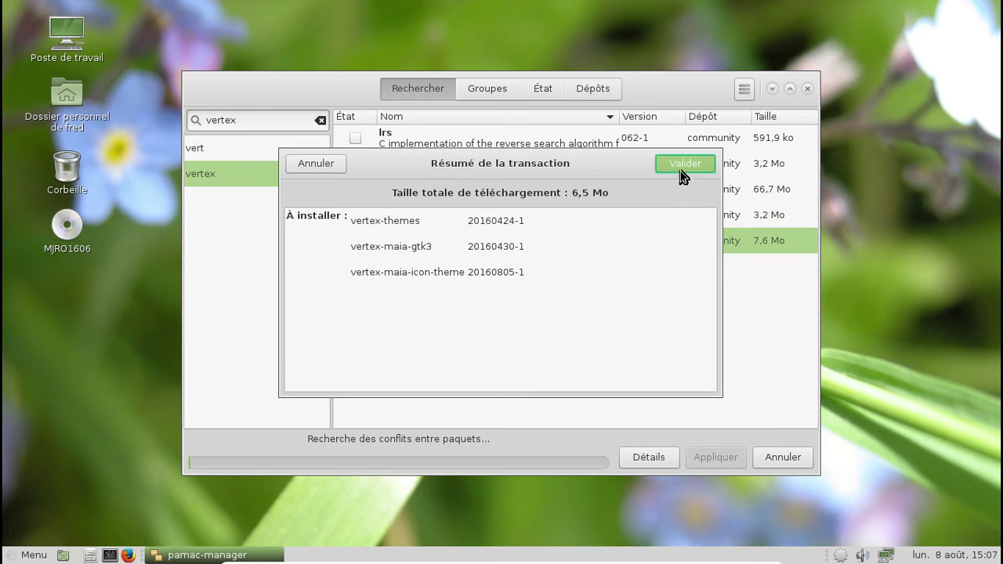
pyautogui.click(680, 167)
pyautogui.write('●')
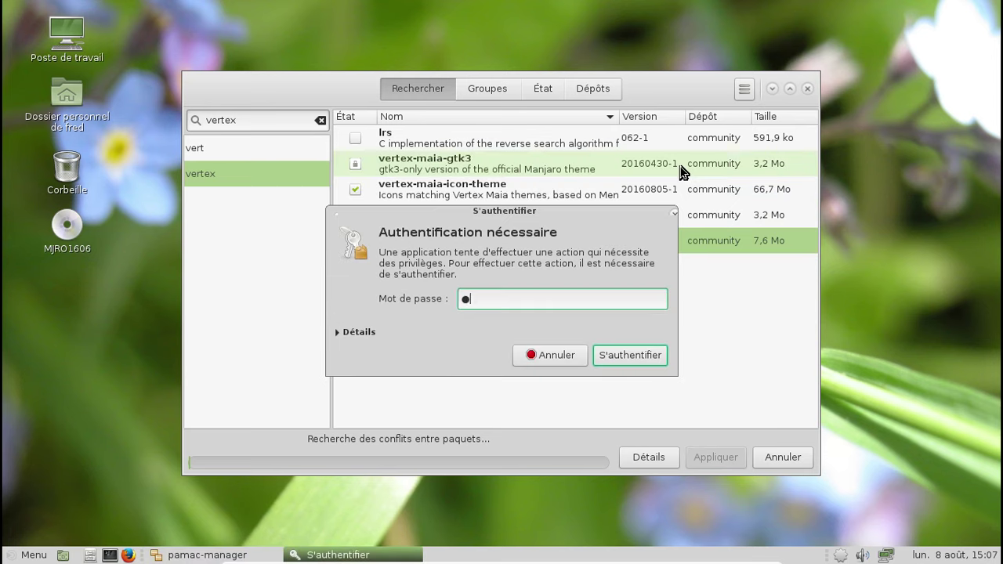
pyautogui.write('●●●●●●●●●')
pyautogui.press('Return')
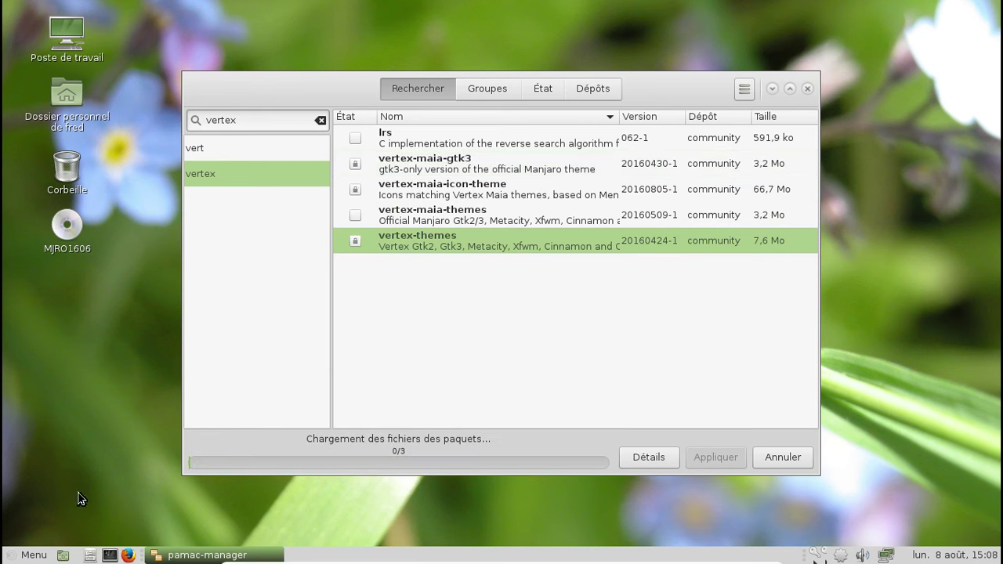
# Open the system monitor from the favourites, examine the system information, and close the monitor
pyautogui.click(30, 559)
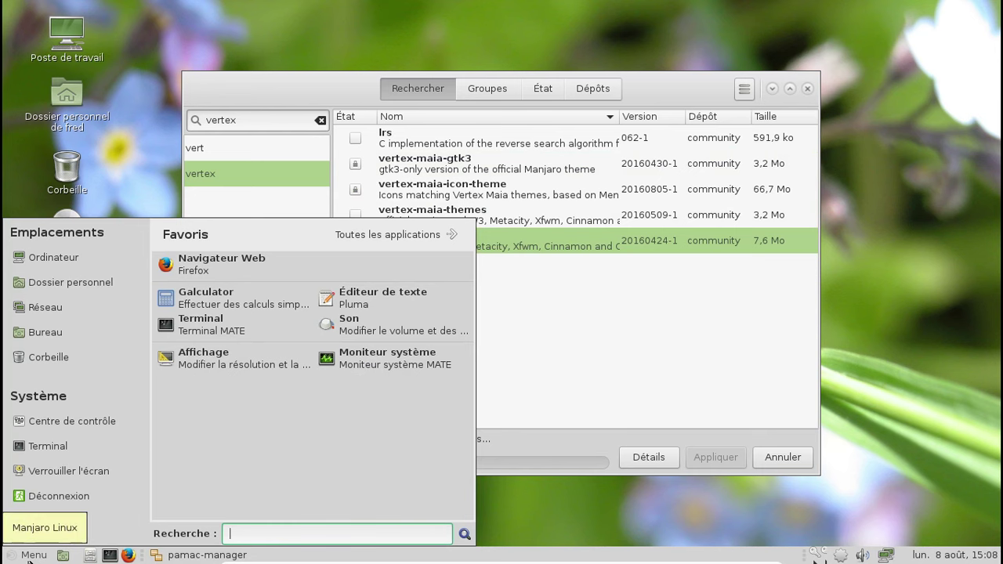
pyautogui.click(400, 233)
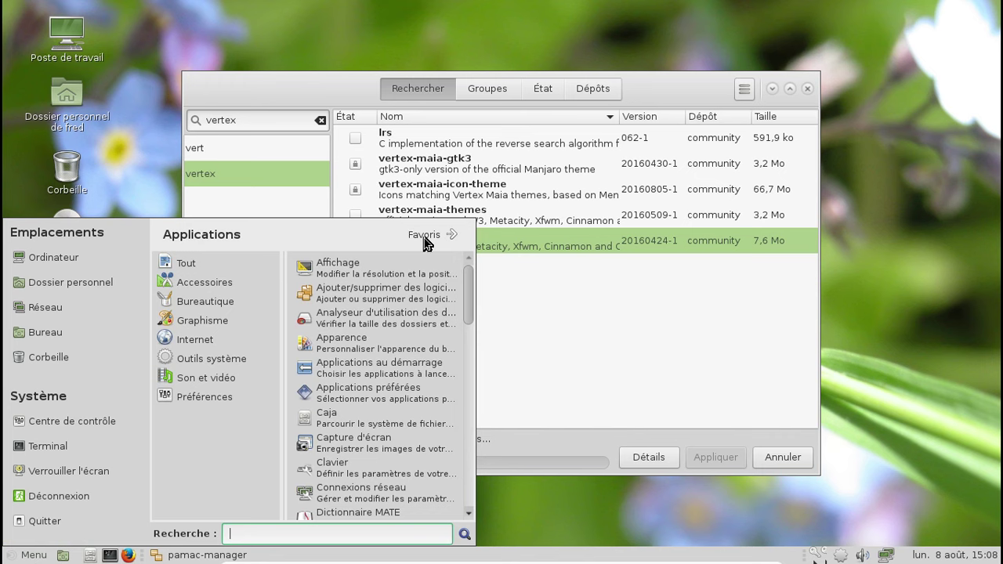
pyautogui.click(426, 243)
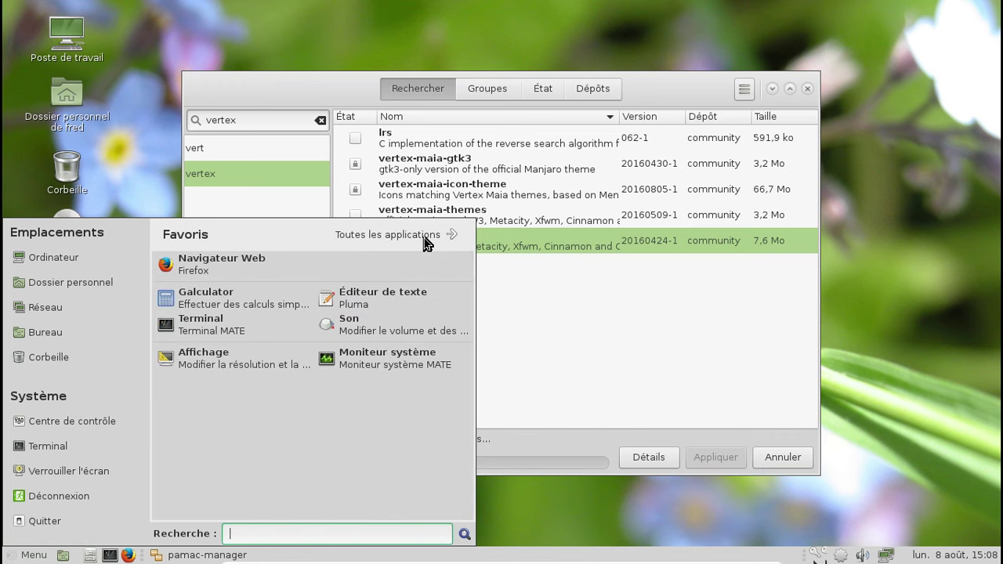
pyautogui.click(412, 360)
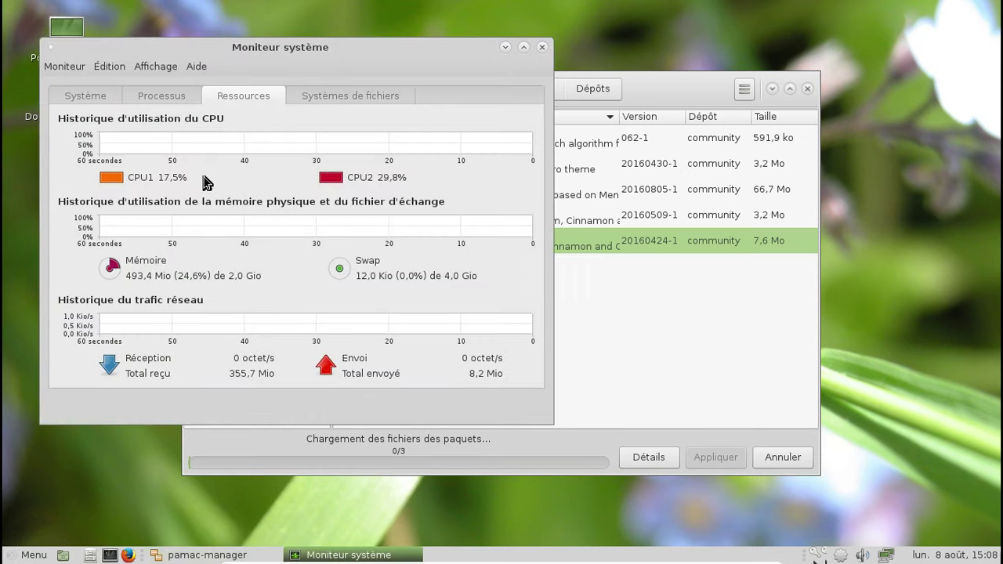
pyautogui.click(87, 97)
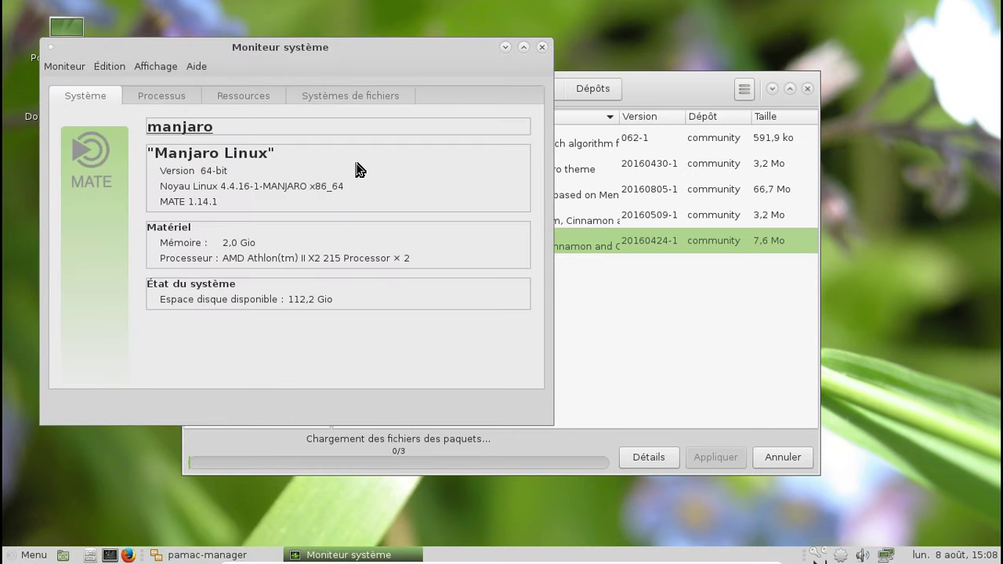
pyautogui.click(545, 47)
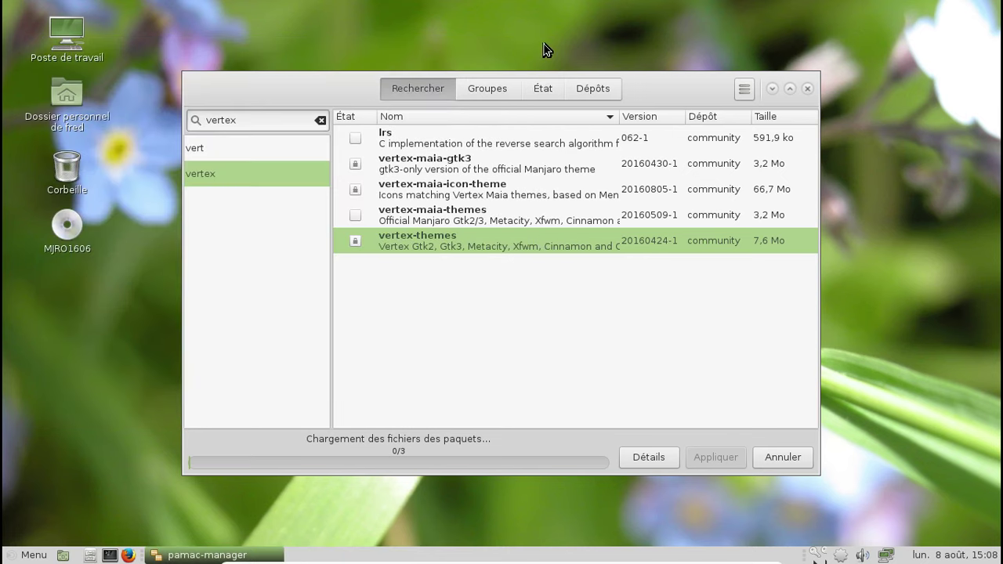
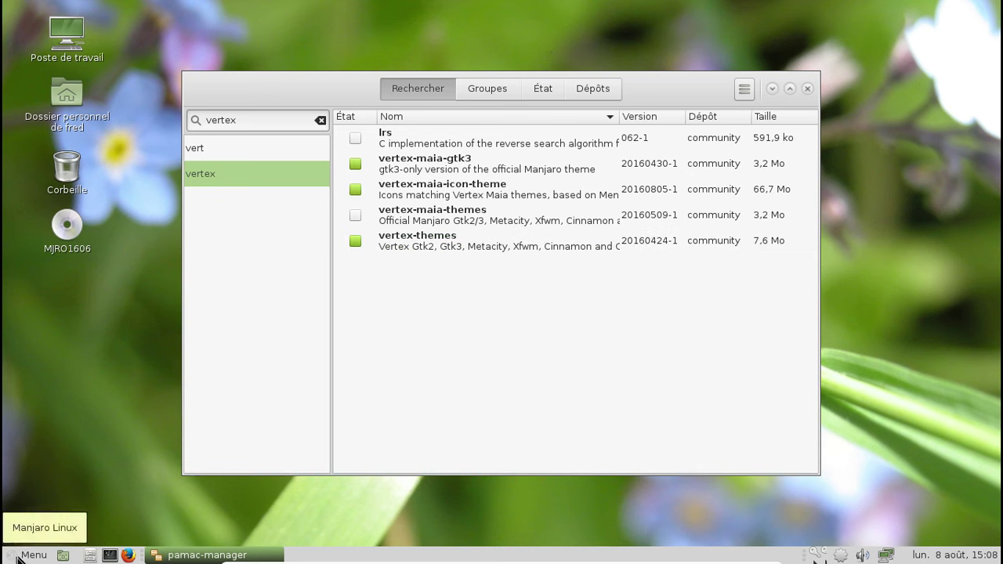
# Close the package manager and dismiss the update notifier's options
pyautogui.click(810, 93)
pyautogui.rightClick(845, 554)
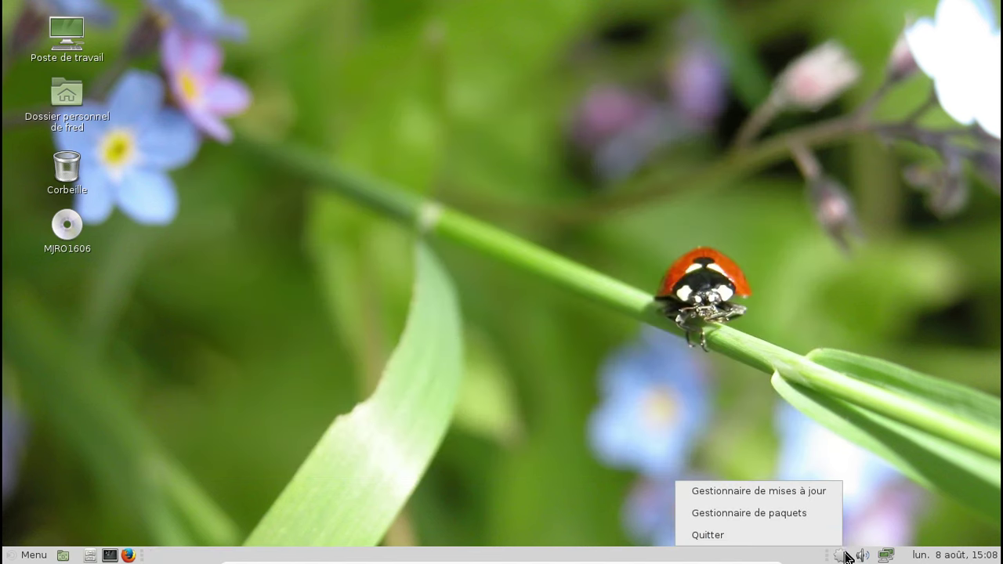
pyautogui.click(189, 421)
# Open the appearance preferences from the control centre and apply the Vertex-Maia-Dark theme
pyautogui.click(34, 555)
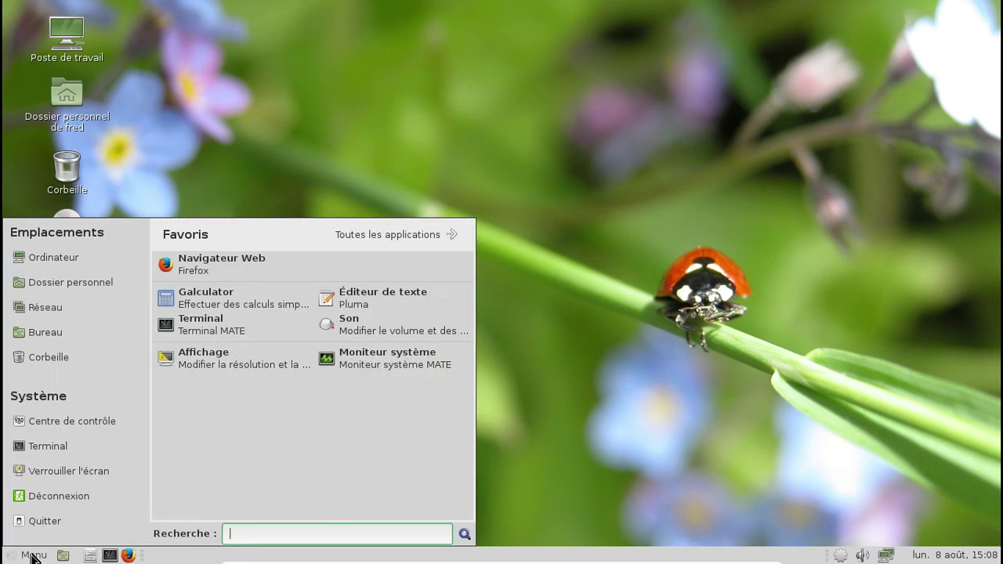
pyautogui.click(61, 425)
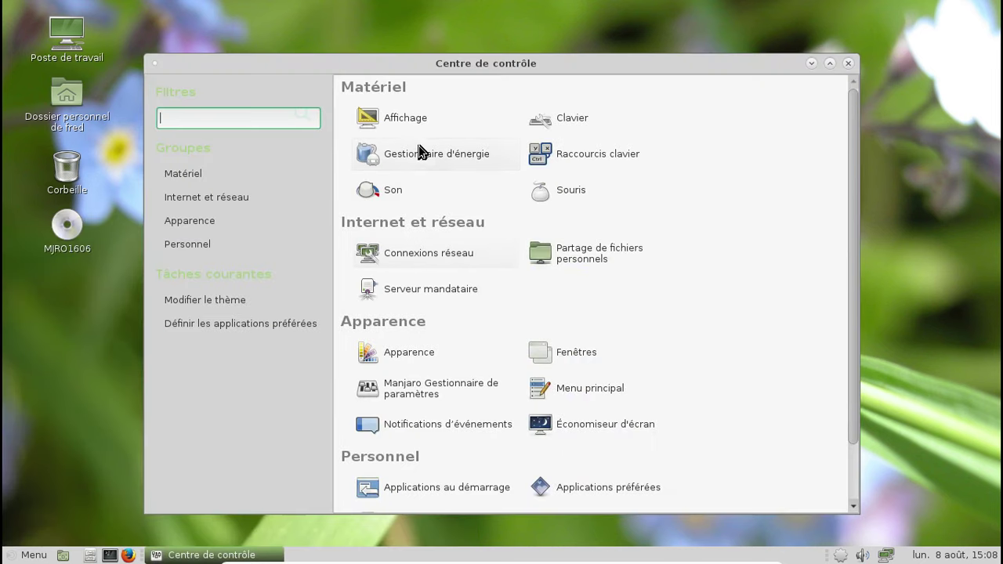
pyautogui.click(420, 351)
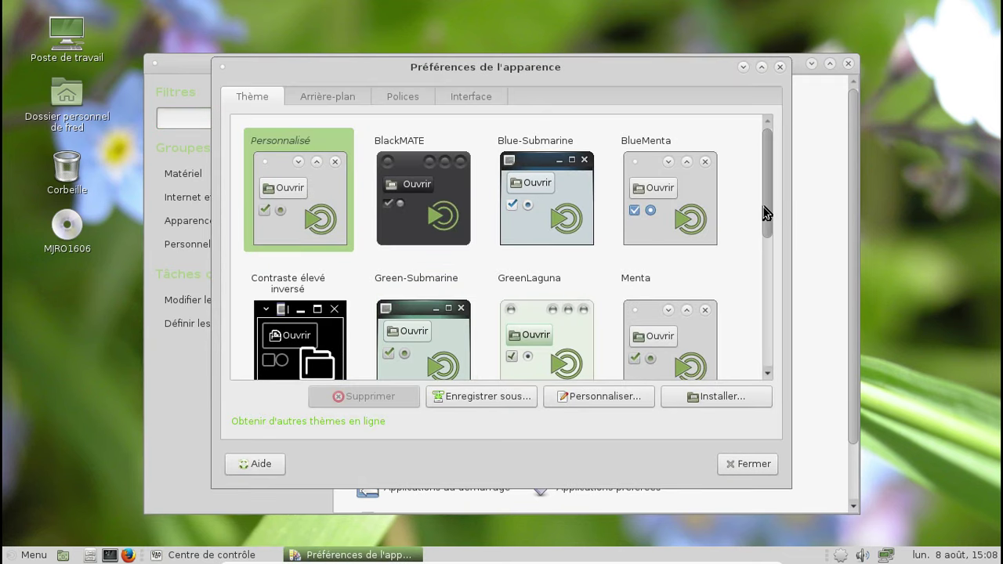
pyautogui.moveTo(764, 207); pyautogui.dragTo(768, 421)
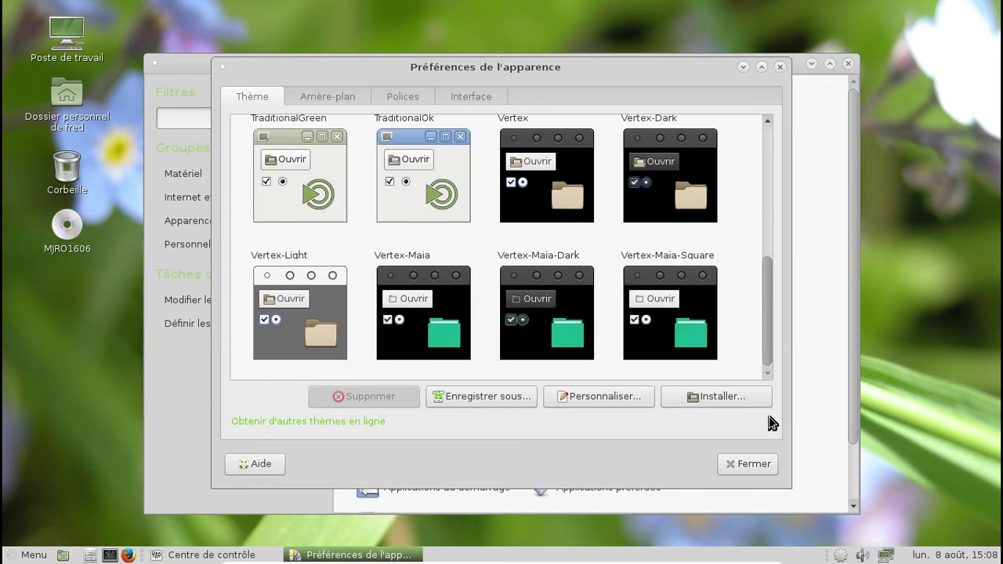
pyautogui.click(547, 298)
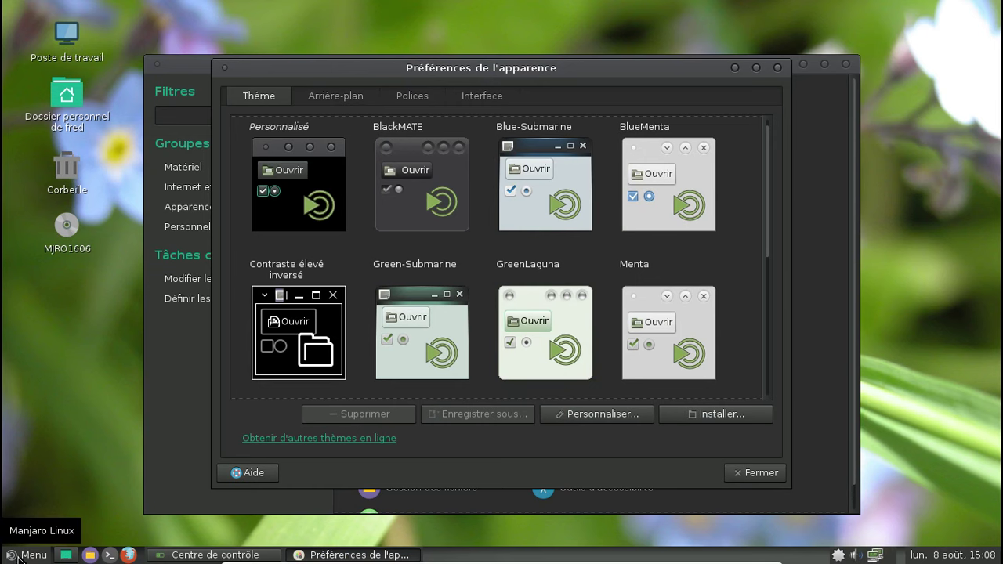
# Close the appearance preferences and the control centre, and open the file manager to examine the new theme
pyautogui.click(778, 69)
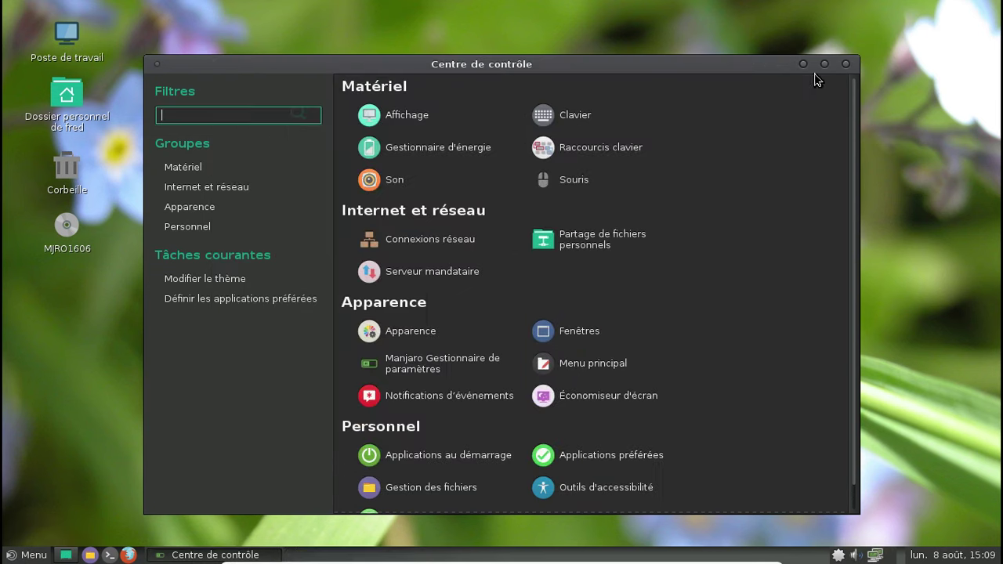
pyautogui.click(845, 64)
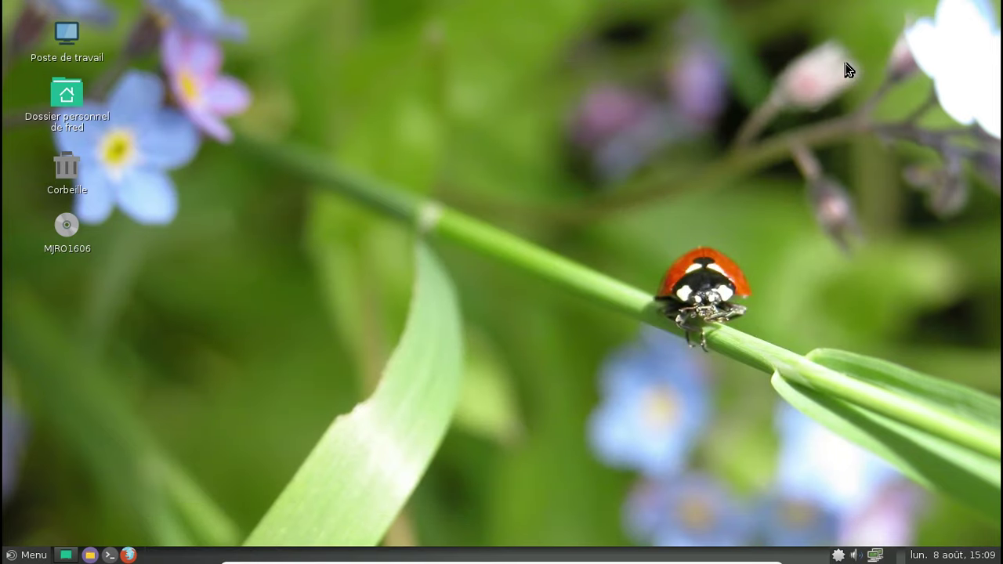
pyautogui.click(90, 555)
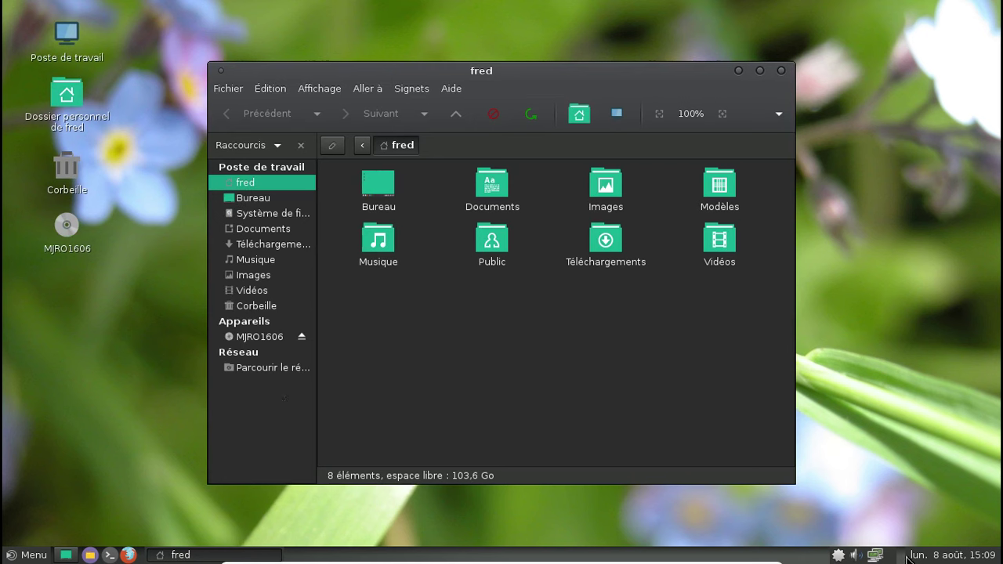
# Add "Cazaux, France" as a location in the panel clock's preferences and close the clock settings and calendar
pyautogui.click(913, 556)
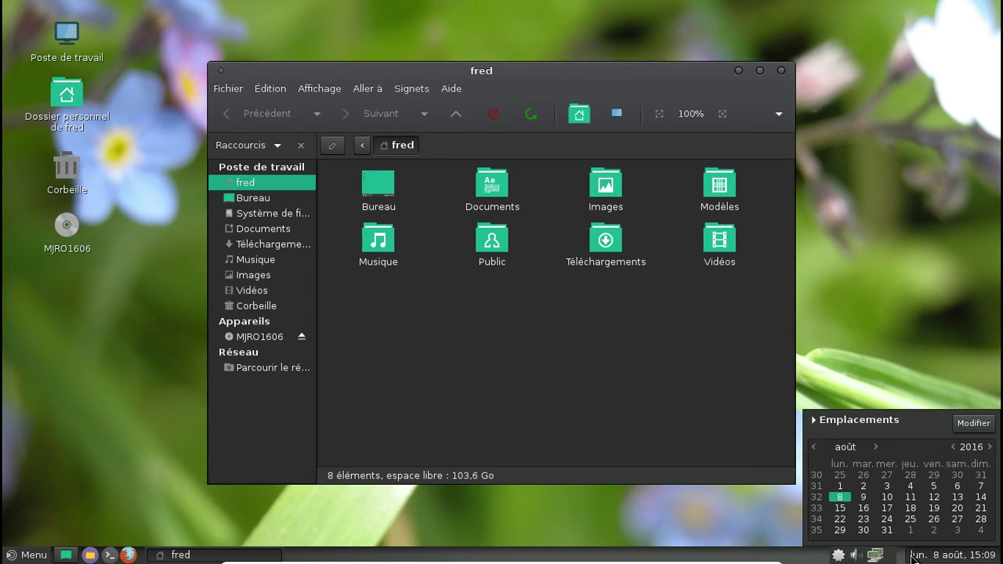
pyautogui.click(967, 428)
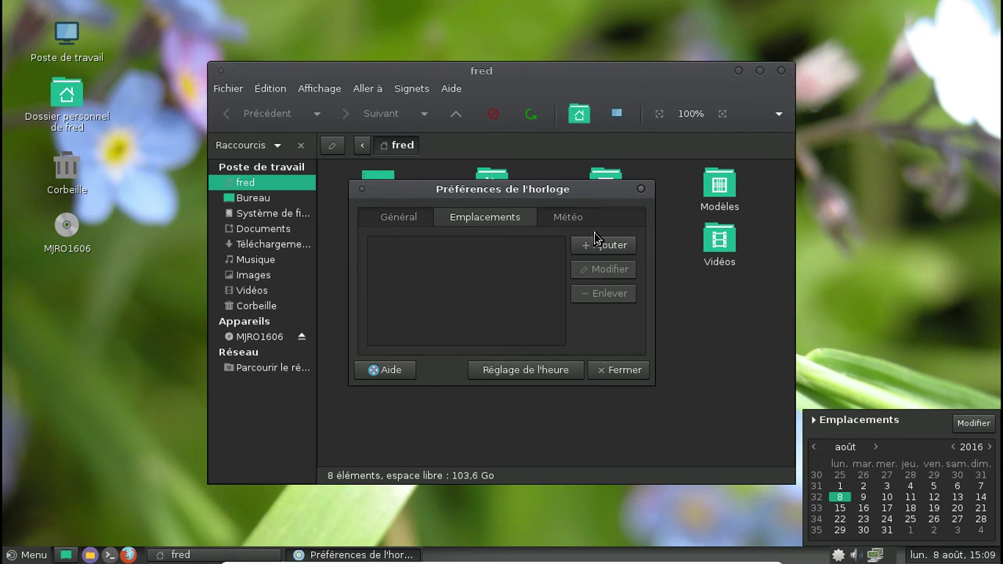
pyautogui.click(602, 244)
pyautogui.write('ced')
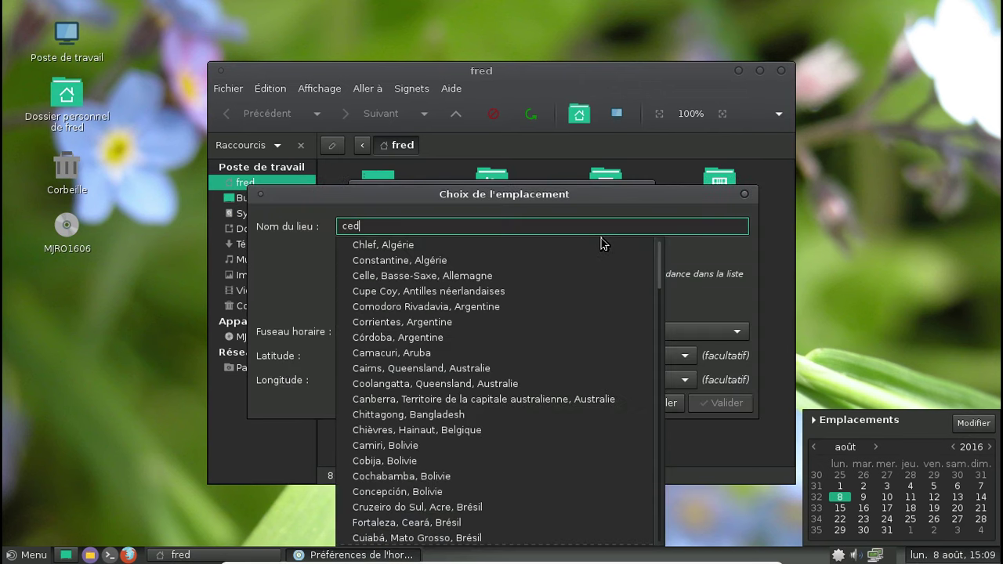
pyautogui.press('BackSpace')
pyautogui.press('BackSpace')
pyautogui.write('az')
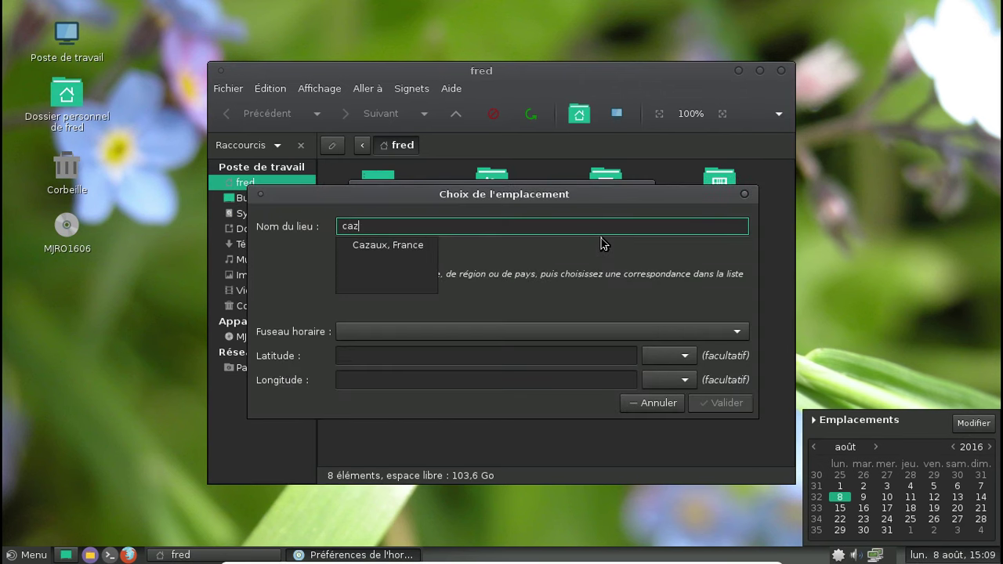
pyautogui.click(415, 246)
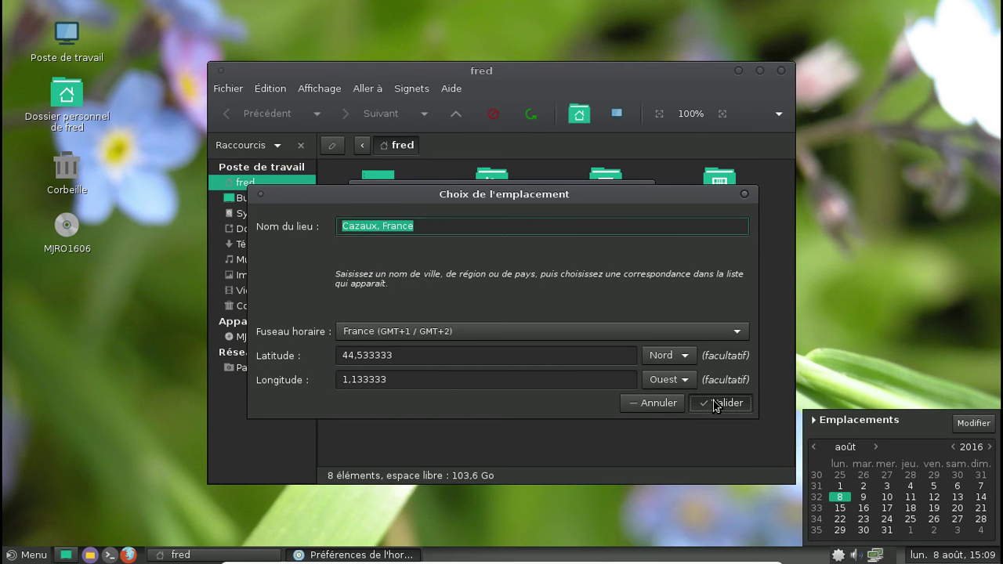
pyautogui.click(715, 404)
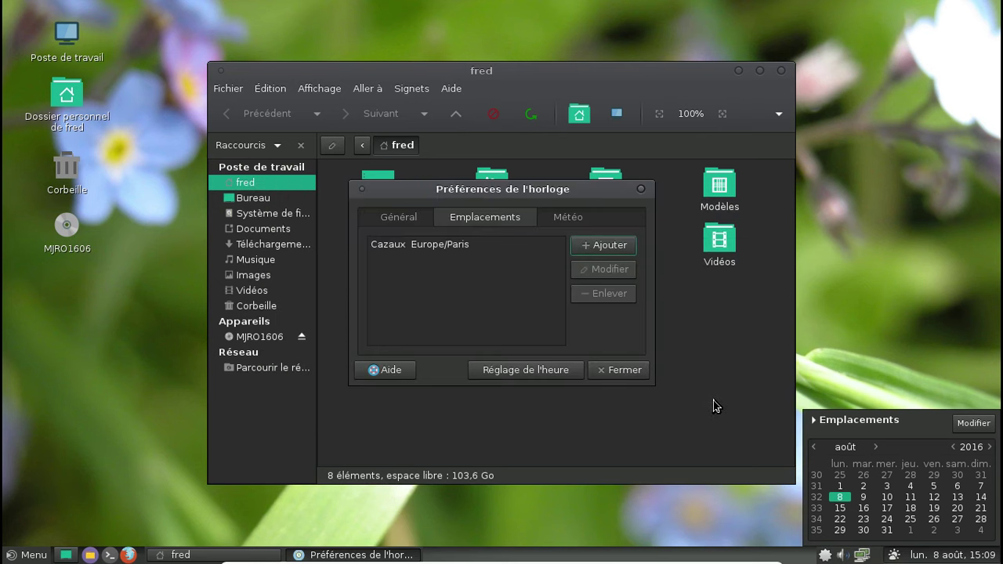
pyautogui.click(637, 373)
pyautogui.click(914, 553)
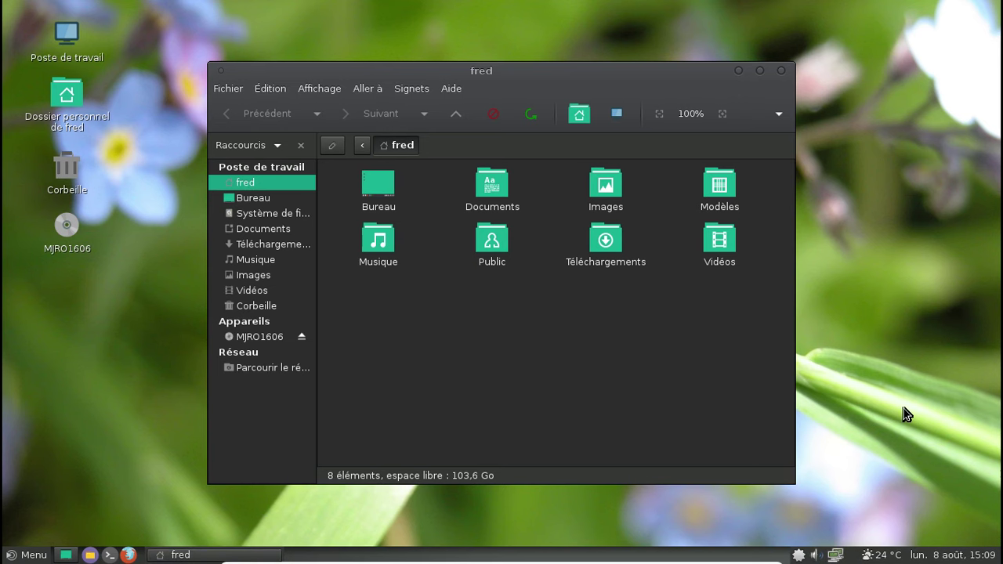
# Close the file manager, open the home folder from the desktop to check its look, and close it again
pyautogui.click(781, 71)
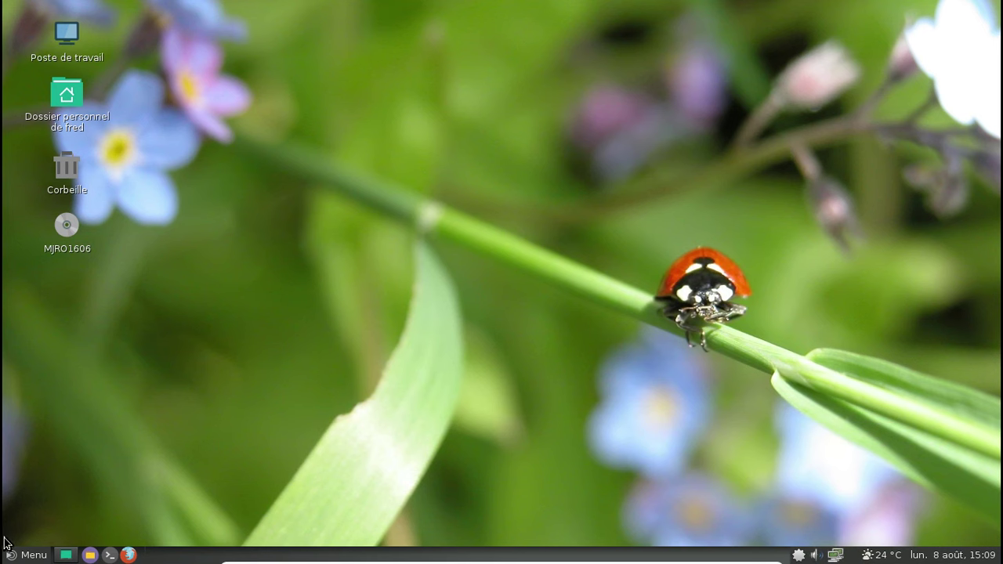
pyautogui.click(83, 113)
pyautogui.doubleClick(83, 113)
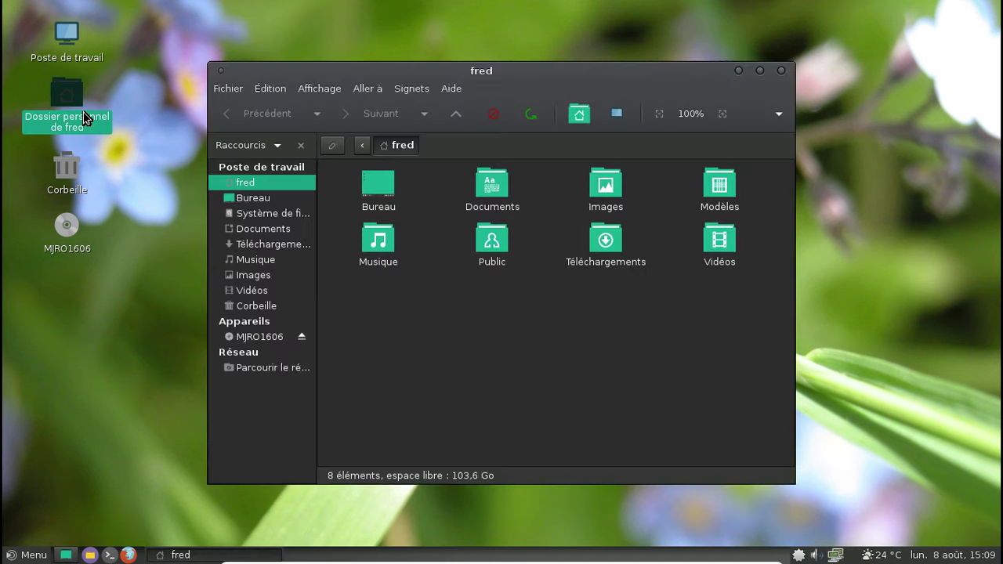
pyautogui.click(782, 72)
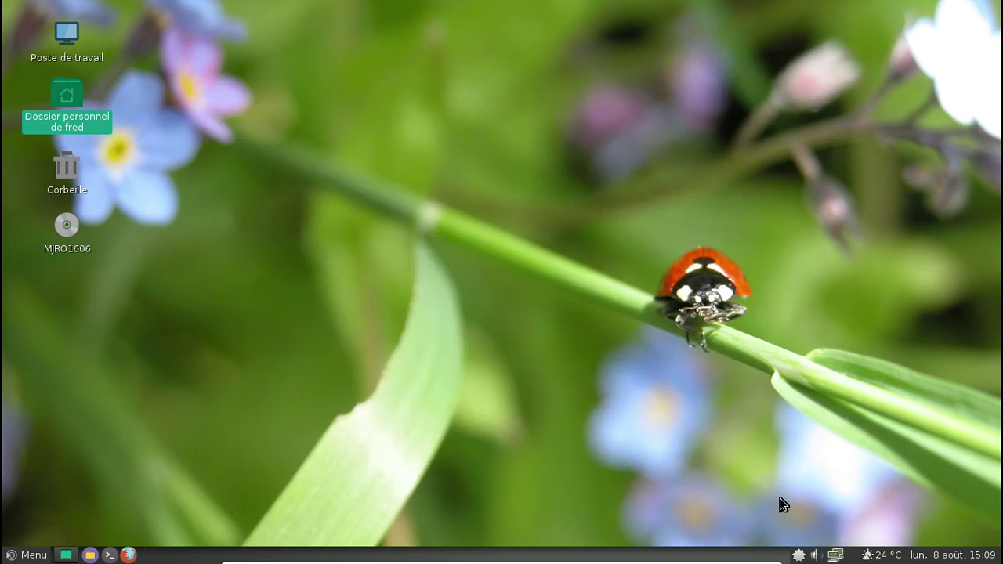
# Open the package manager from the update notifier and search for "lightdm"
pyautogui.rightClick(800, 556)
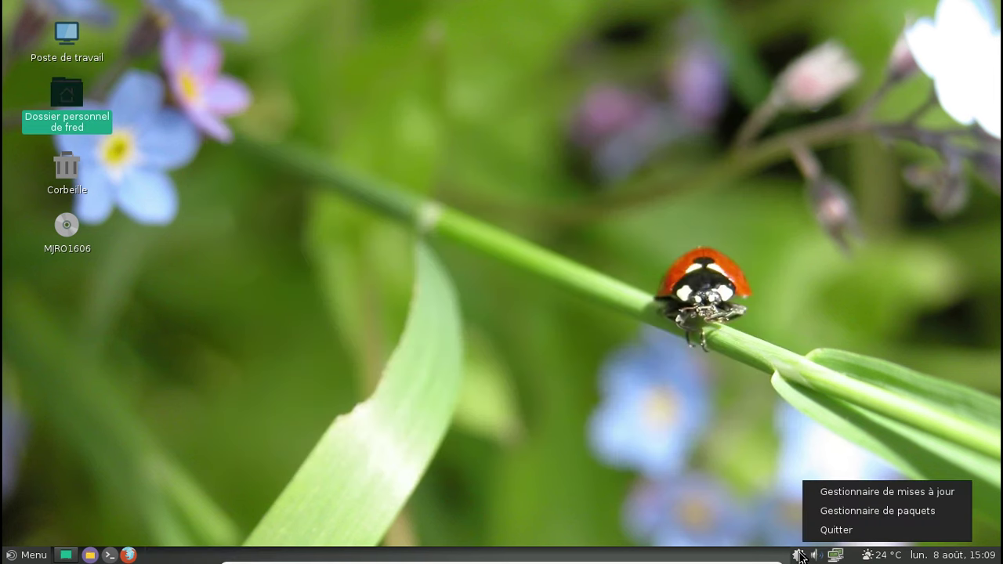
pyautogui.click(853, 511)
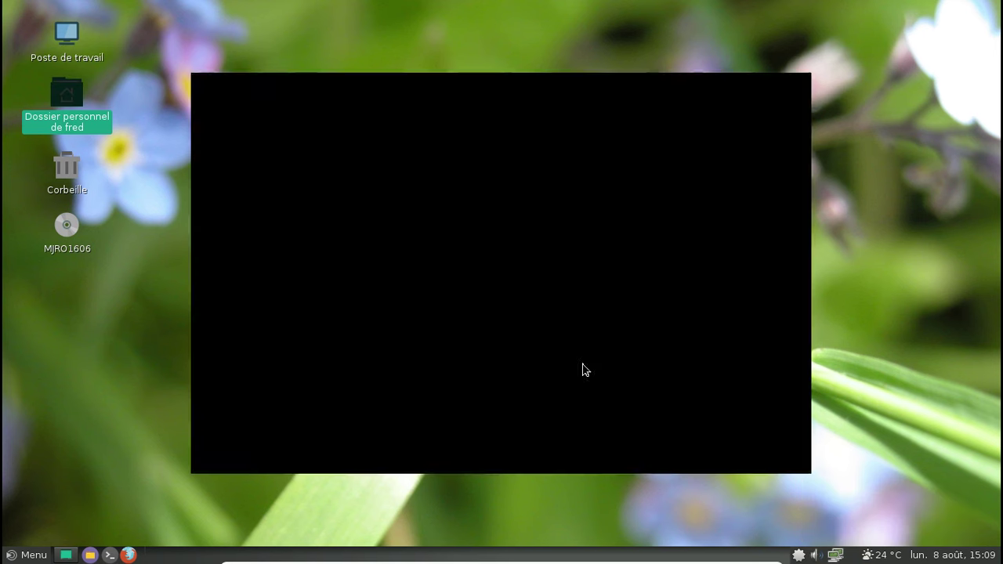
pyautogui.write('lig')
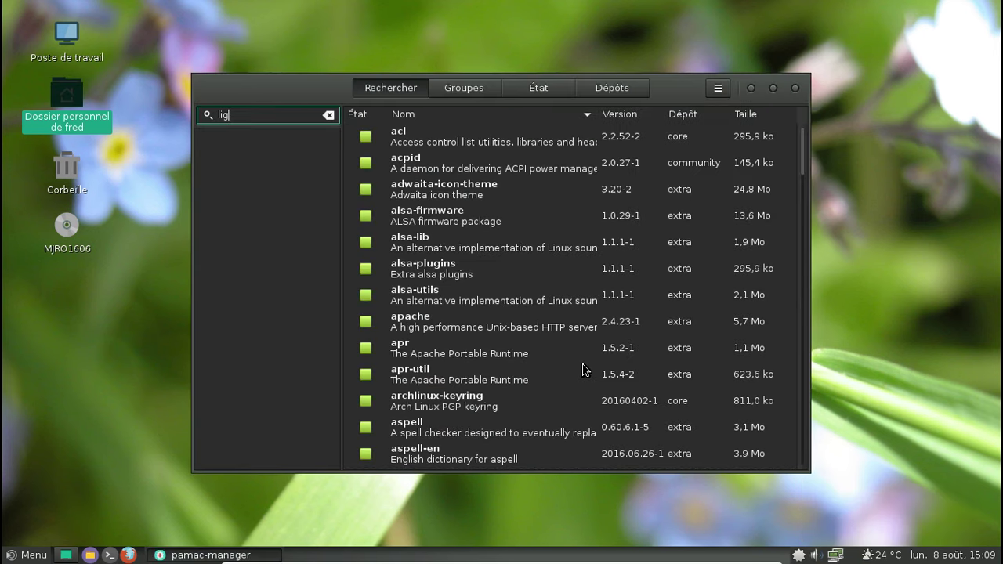
pyautogui.write('htdm')
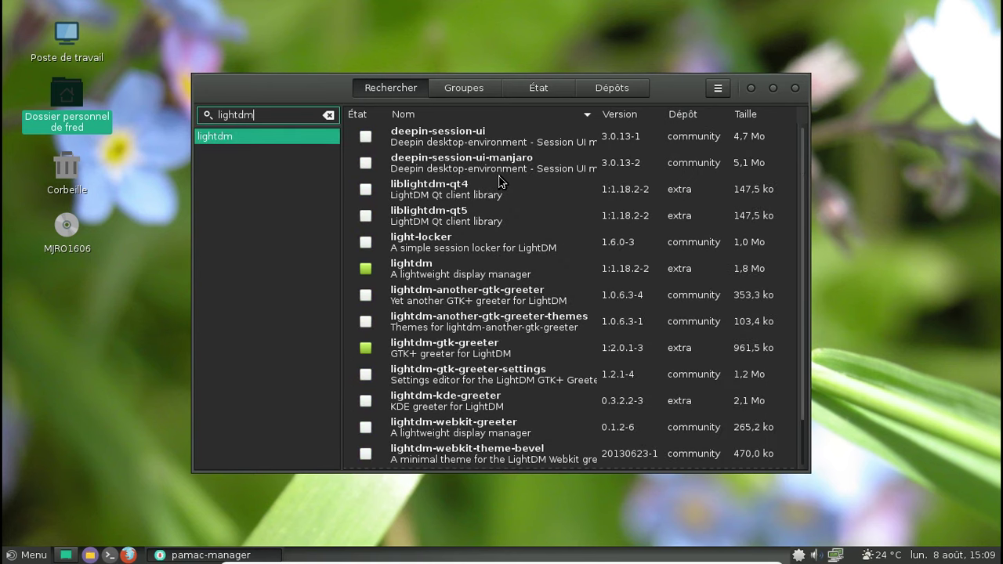
# Install the lightdm-webkit2-greeter-manjaro package with its dependencies, authorising the transaction with the account password
pyautogui.scroll(-2, 499, 181)
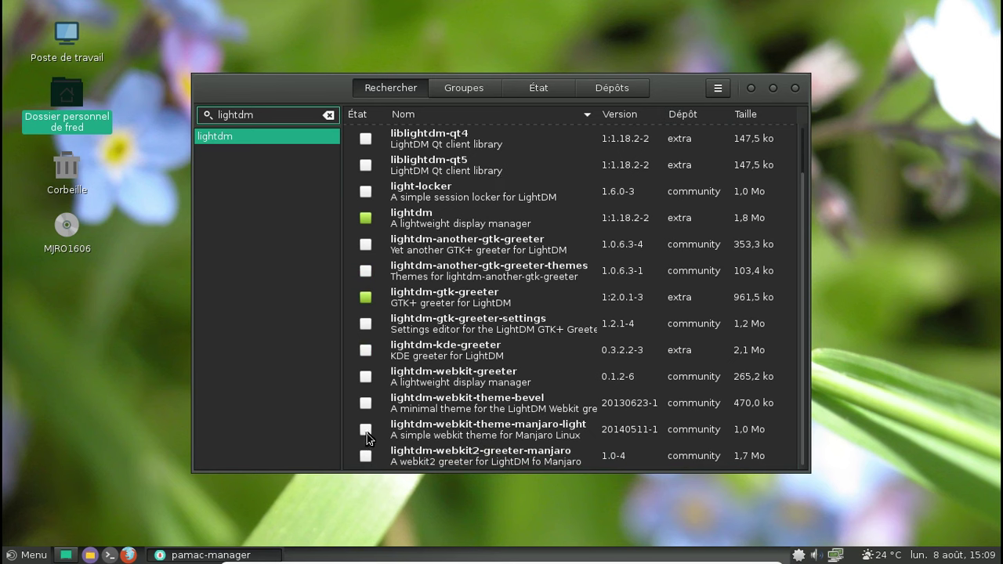
pyautogui.scroll(2, 549, 370)
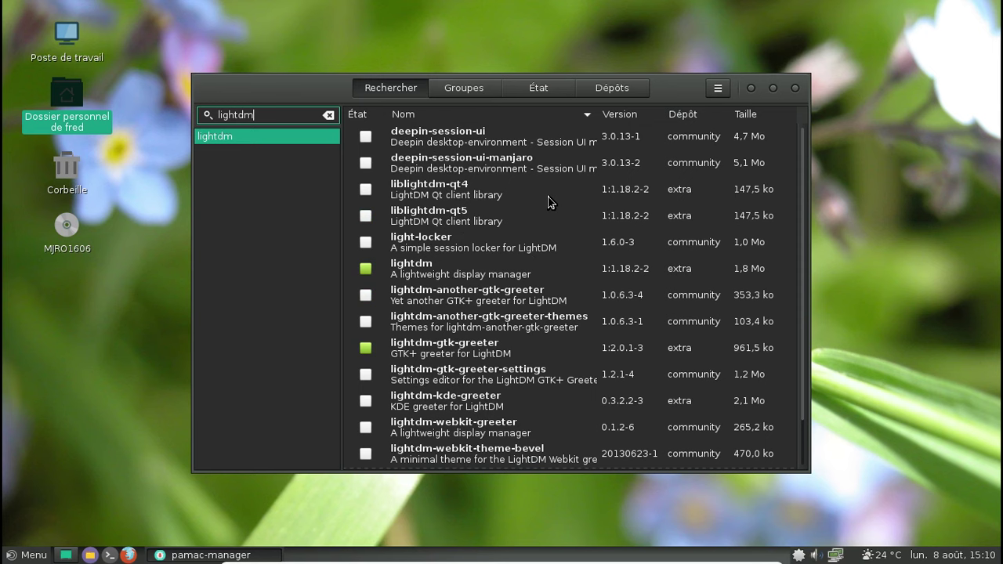
pyautogui.scroll(-2, 548, 202)
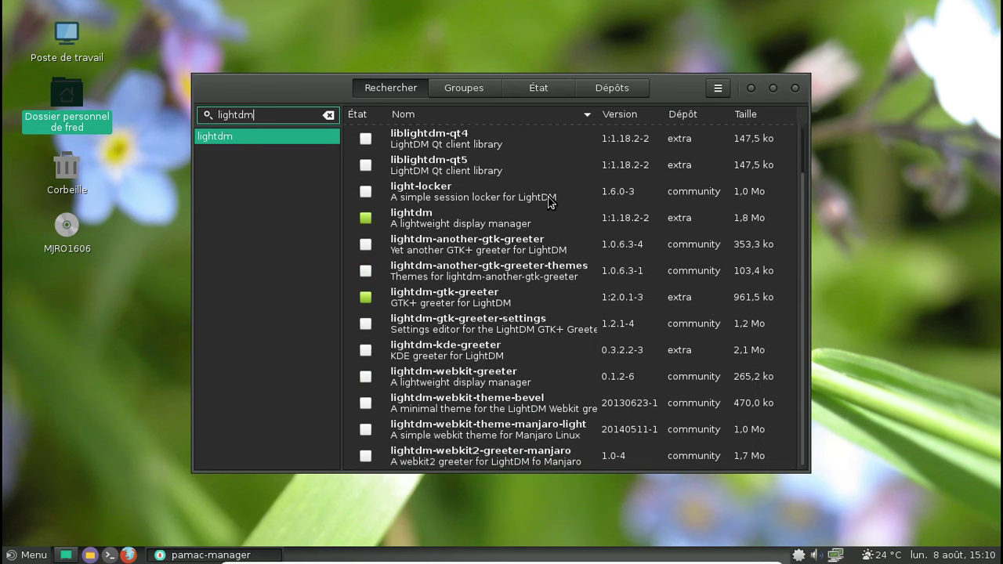
pyautogui.click(365, 457)
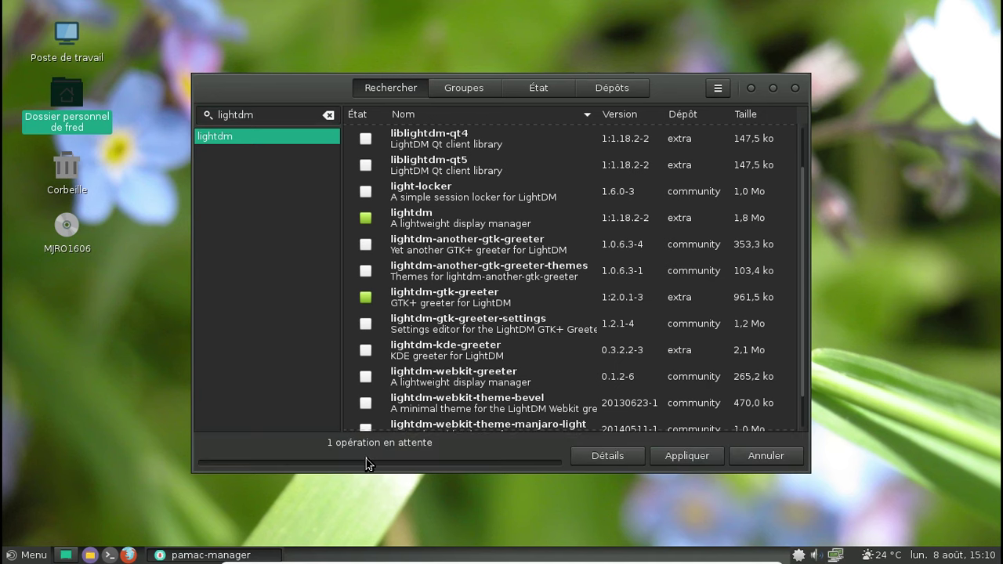
pyautogui.click(690, 456)
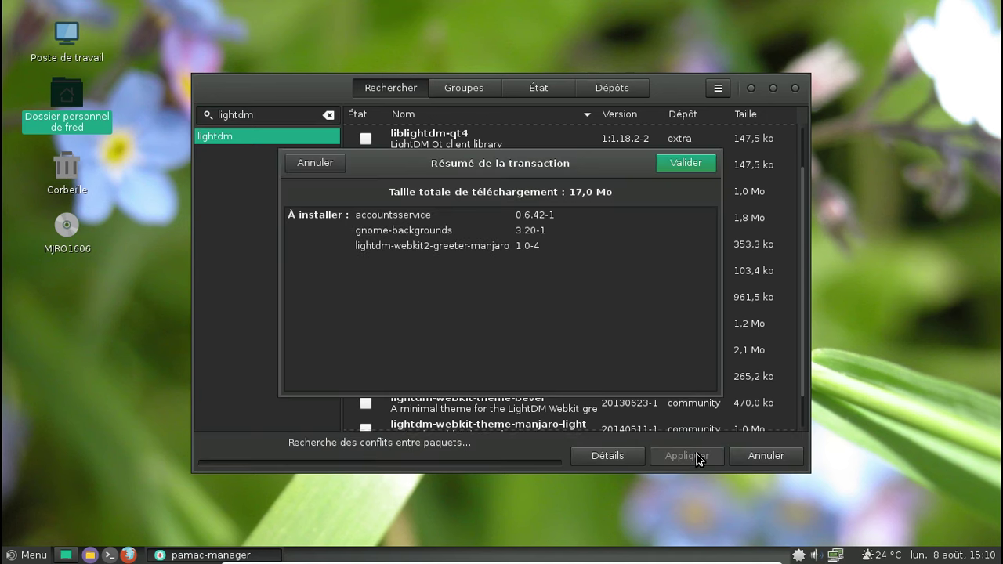
pyautogui.click(682, 167)
pyautogui.write('●')
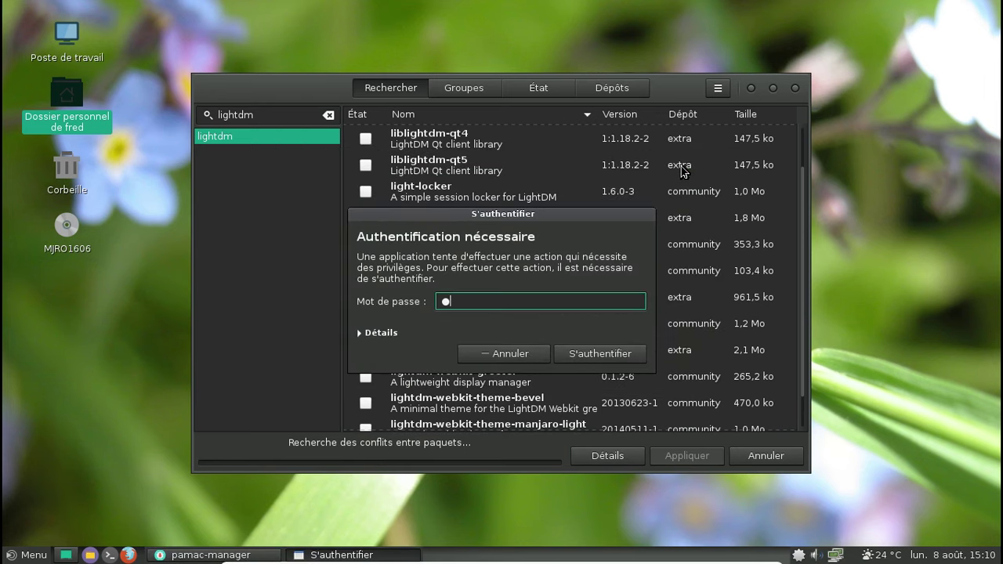
pyautogui.write('●●●●●●●●')
pyautogui.press('Return')
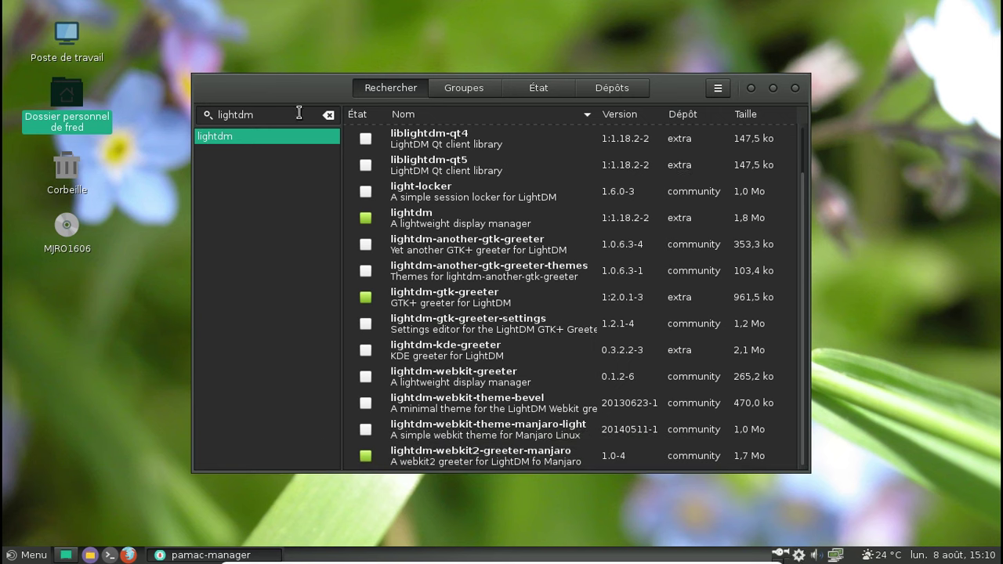
# Replace the package search term with "settings"
pyautogui.moveTo(298, 110); pyautogui.dragTo(191, 114)
pyautogui.press('BackSpace')
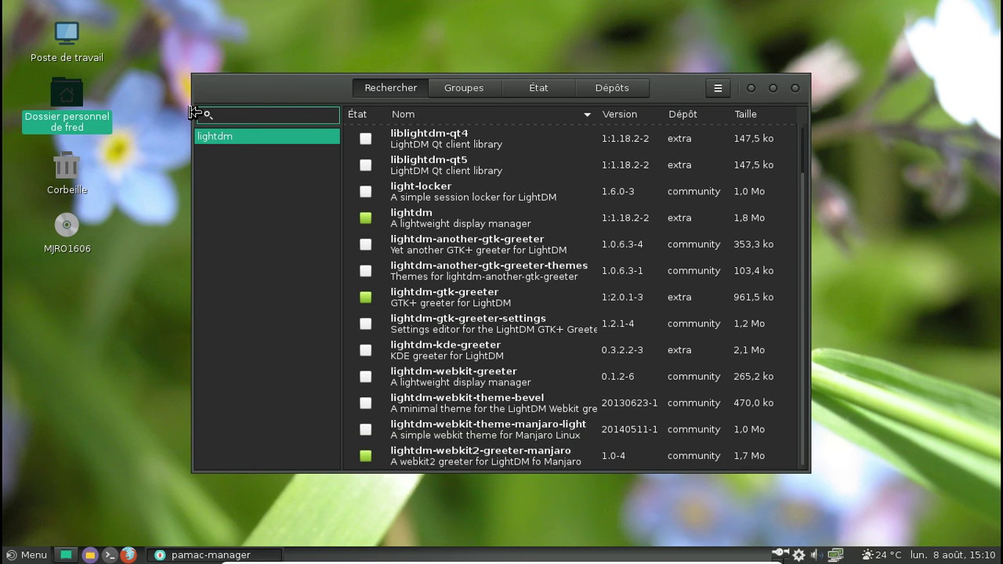
pyautogui.write('lightmd')
pyautogui.press('BackSpace')
pyautogui.press('BackSpace')
pyautogui.press('BackSpace')
pyautogui.press('BackSpace')
pyautogui.press('BackSpace')
pyautogui.press('BackSpace')
pyautogui.write('settings')
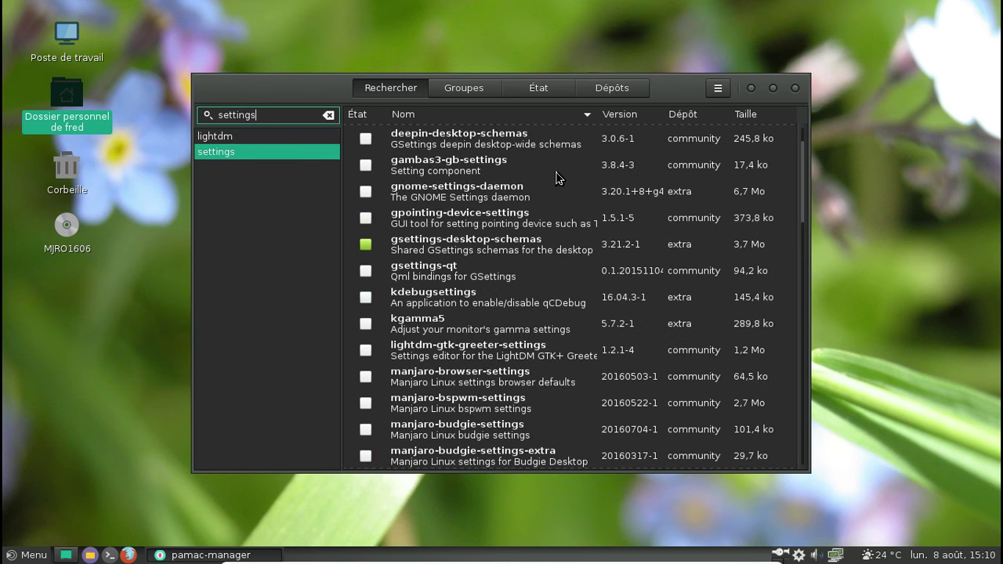
# Find manjaro-mate-settings among the results, mark it for installation, apply the change and validate the transaction summary
pyautogui.scroll(-5, 558, 179)
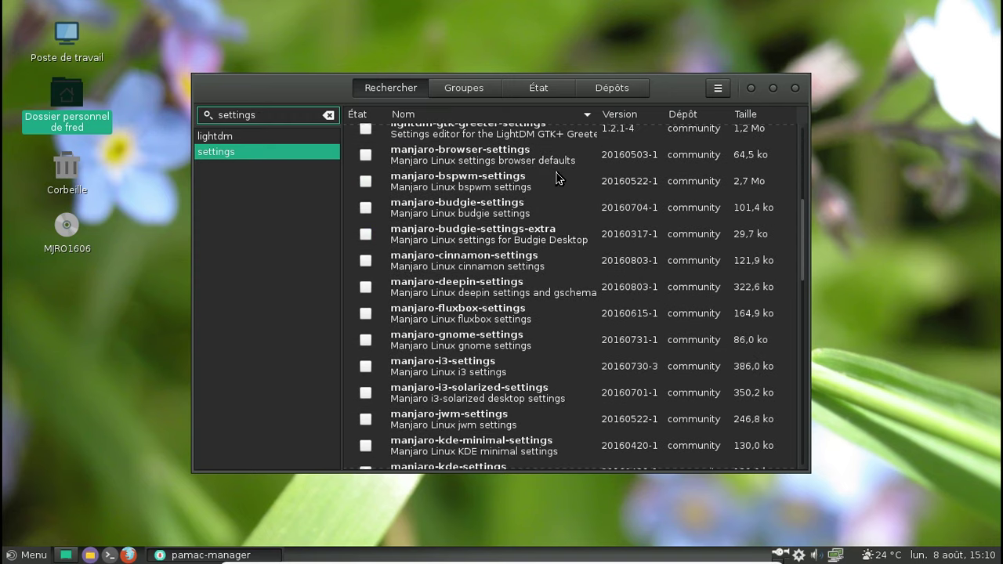
pyautogui.scroll(-3, 558, 179)
pyautogui.scroll(-3, 558, 179)
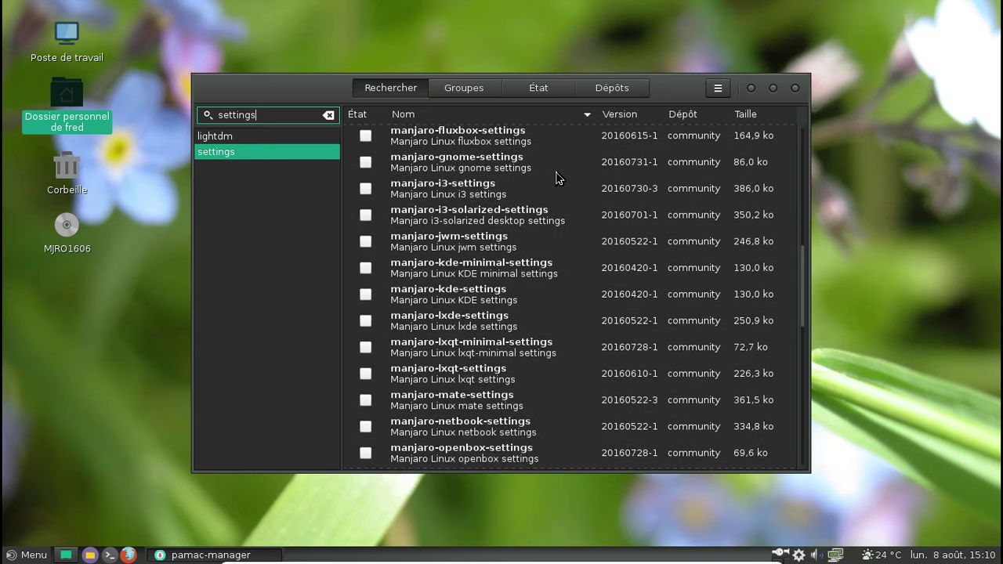
pyautogui.scroll(-3, 558, 176)
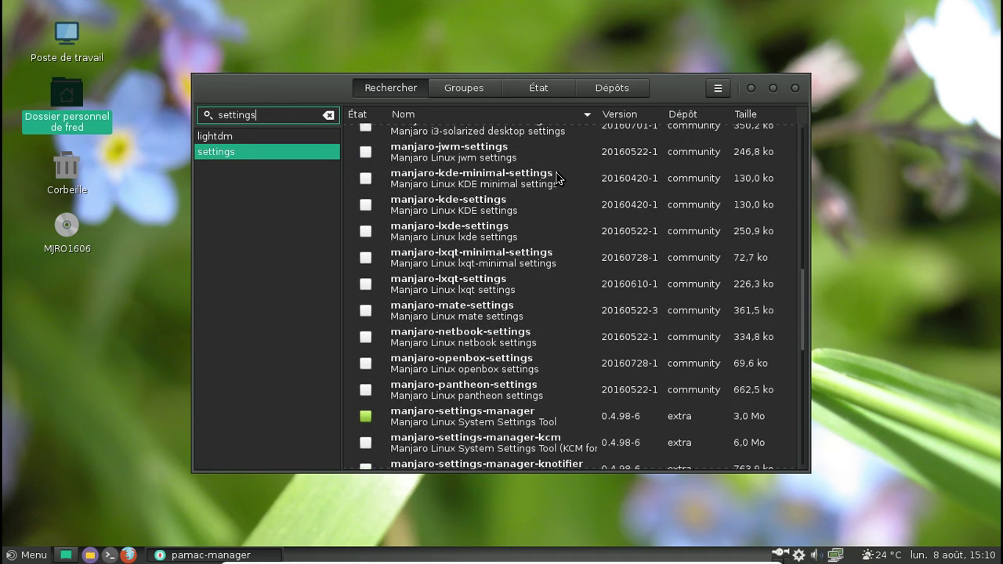
pyautogui.click(484, 316)
pyautogui.rightClick(483, 317)
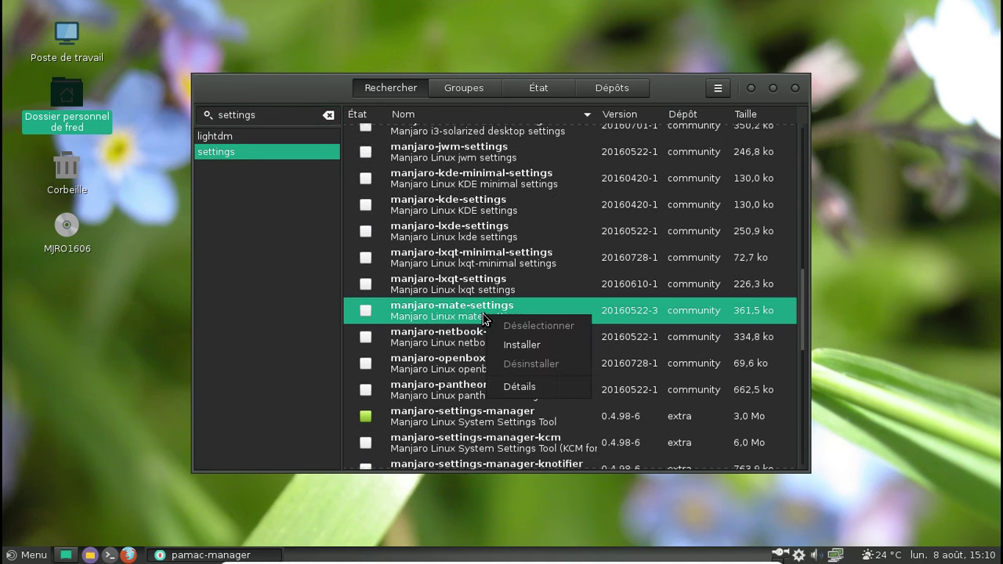
pyautogui.click(541, 345)
pyautogui.click(680, 457)
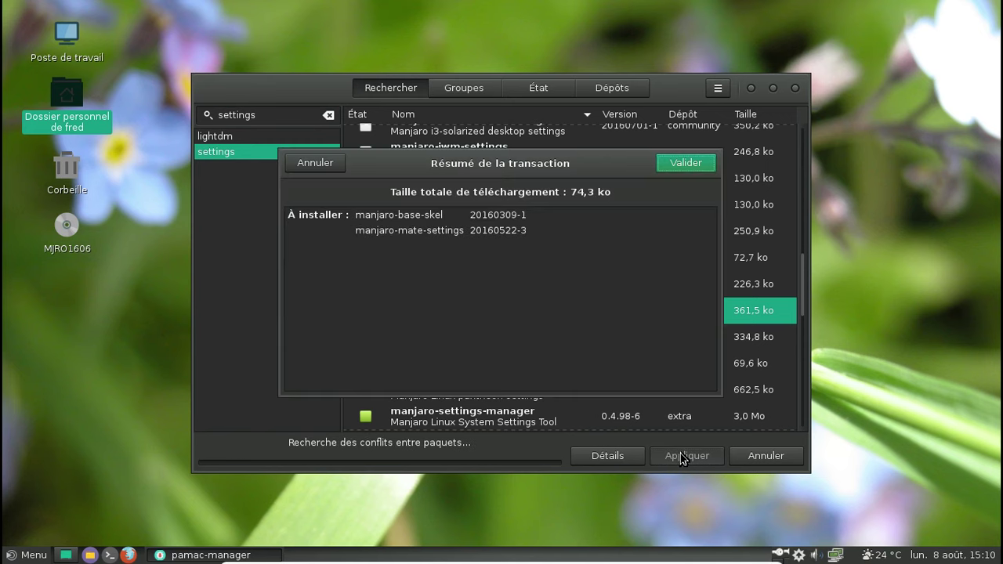
pyautogui.click(682, 166)
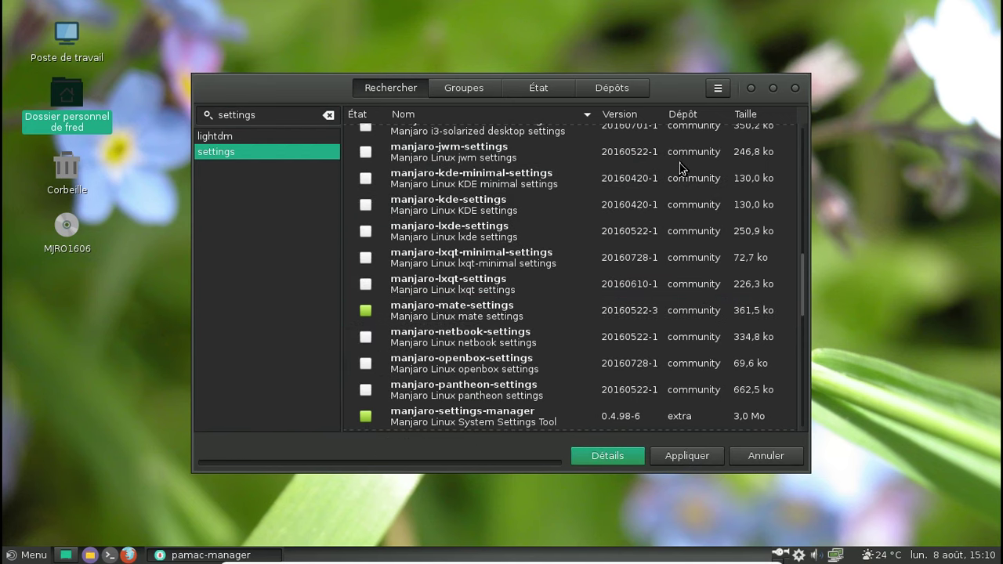
# Look through the remaining settings packages for anything else to install and close the package manager
pyautogui.scroll(-1, 650, 222)
pyautogui.scroll(-4, 651, 222)
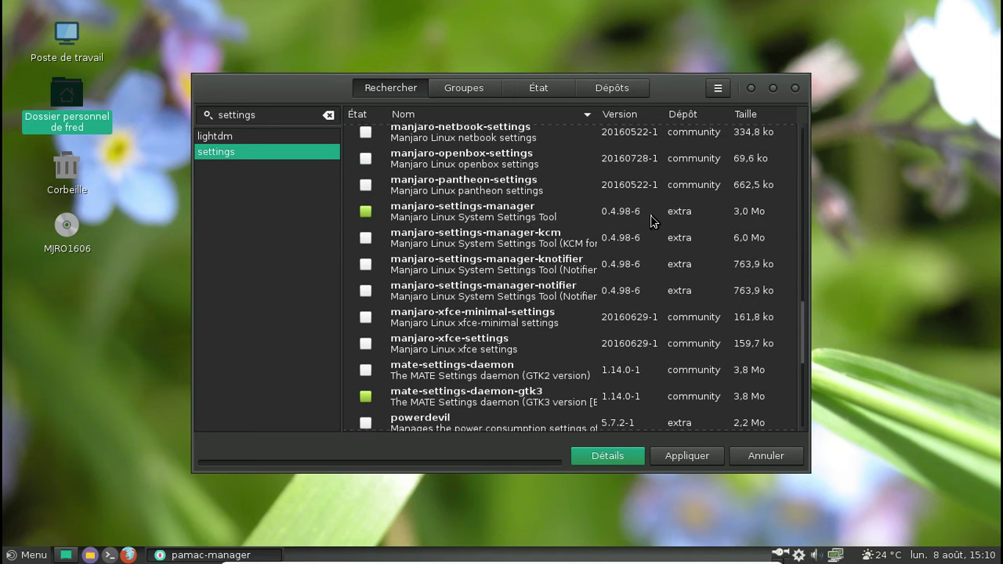
pyautogui.scroll(-5, 650, 222)
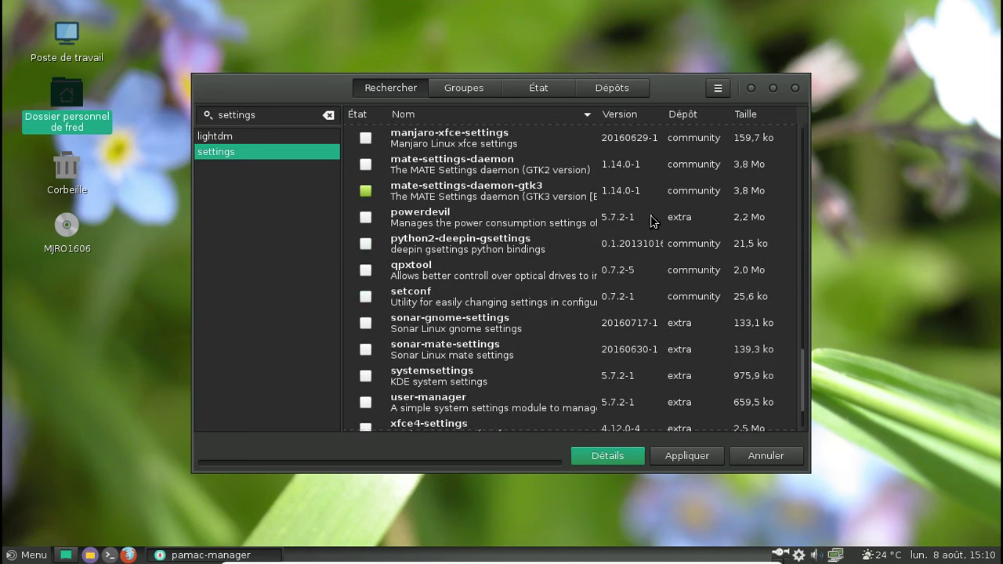
pyautogui.scroll(-2, 651, 222)
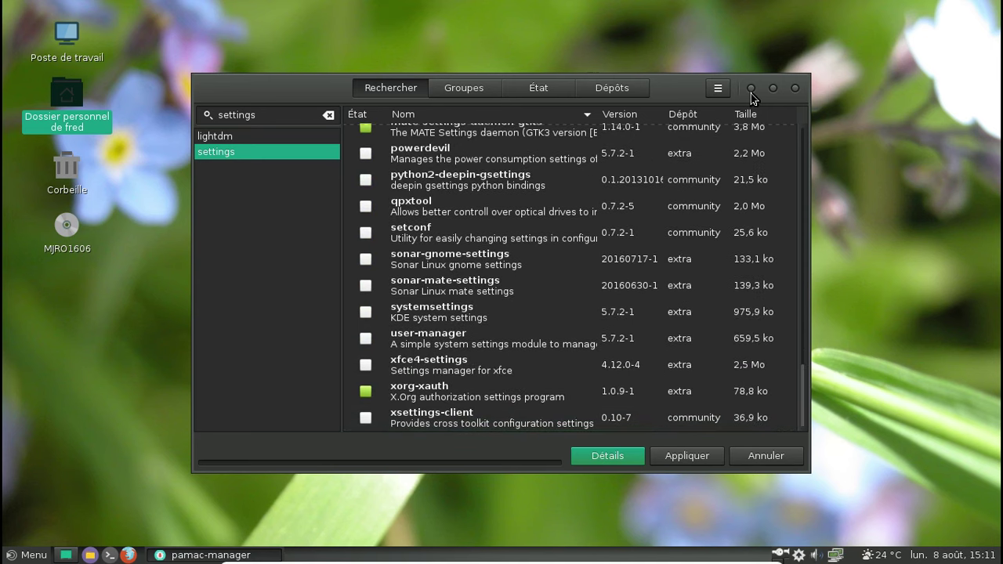
pyautogui.click(795, 91)
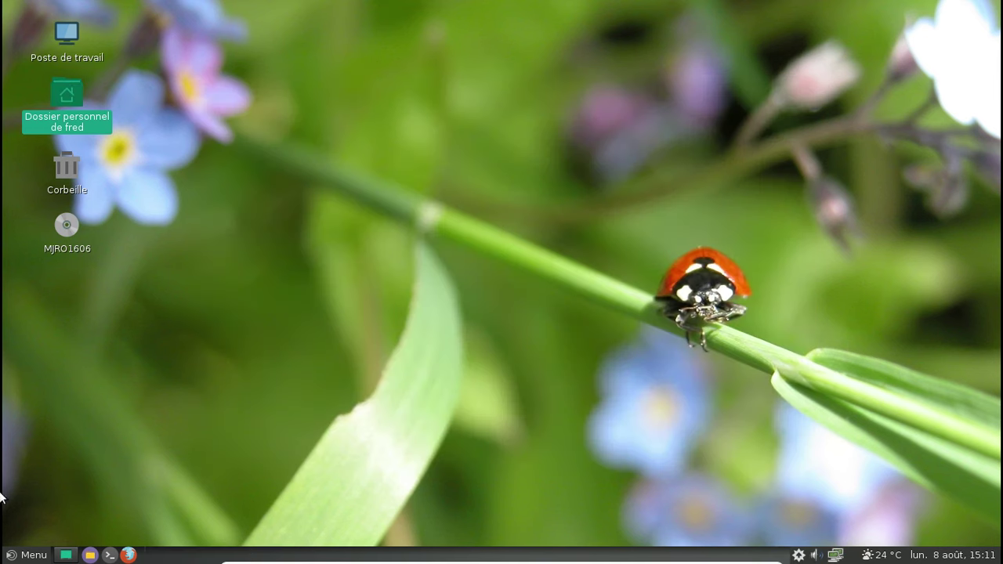
# Find the Manjaro settings manager by searching the main menu for "gesti", launch it and authenticate with the account password
pyautogui.click(24, 556)
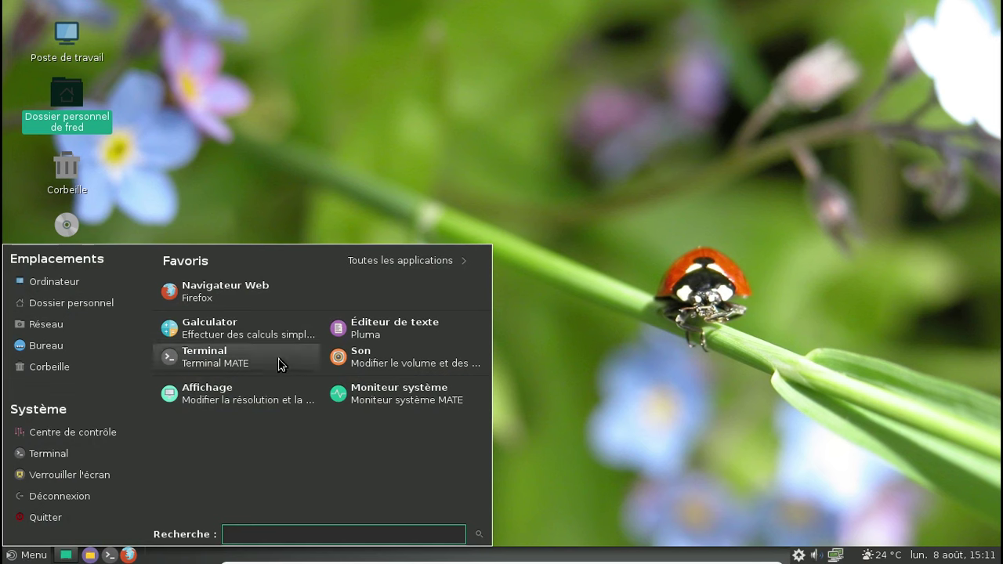
pyautogui.write('gestiuo')
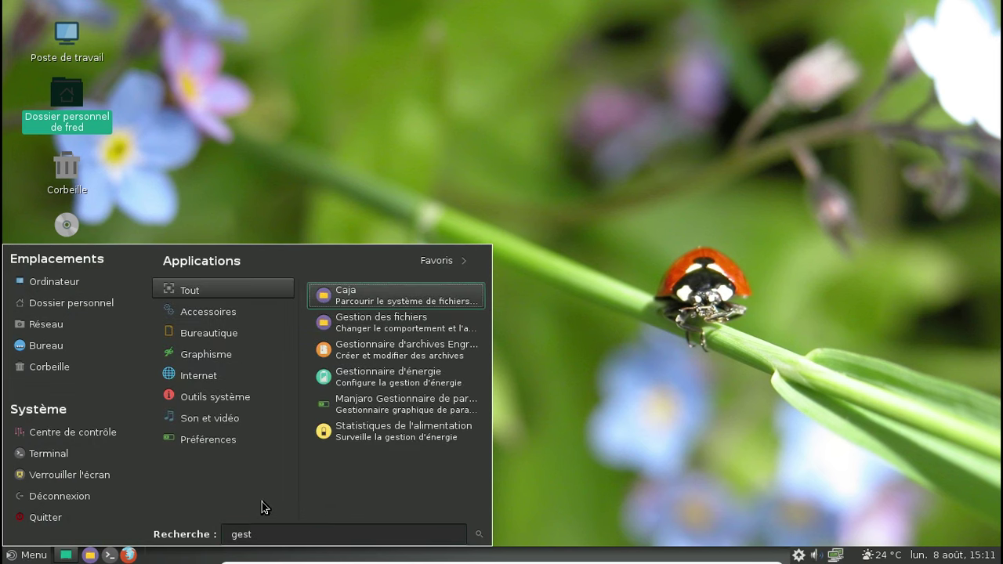
pyautogui.press('BackSpace')
pyautogui.press('BackSpace')
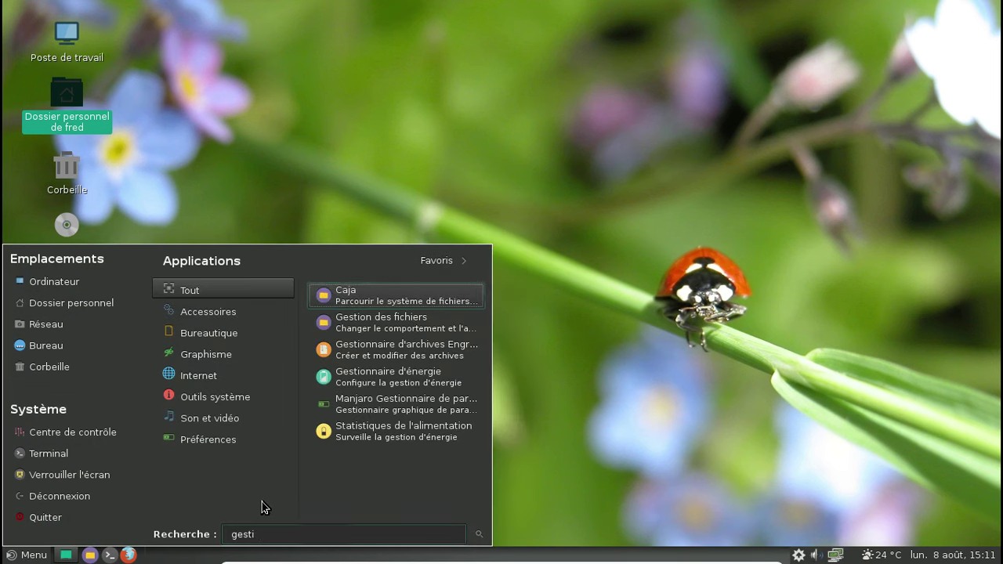
pyautogui.click(408, 402)
pyautogui.write('*********')
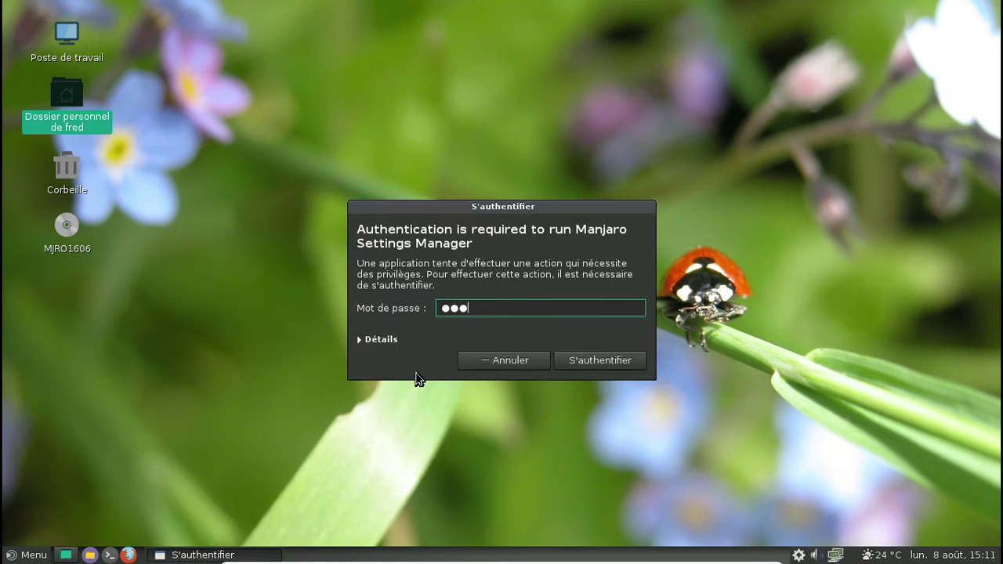
pyautogui.press('Return')
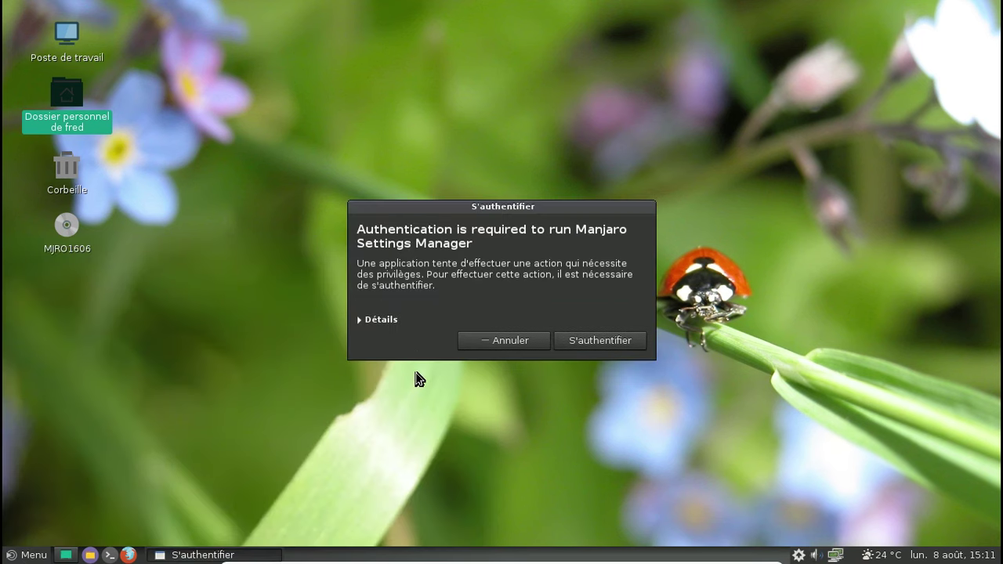
pyautogui.click(383, 321)
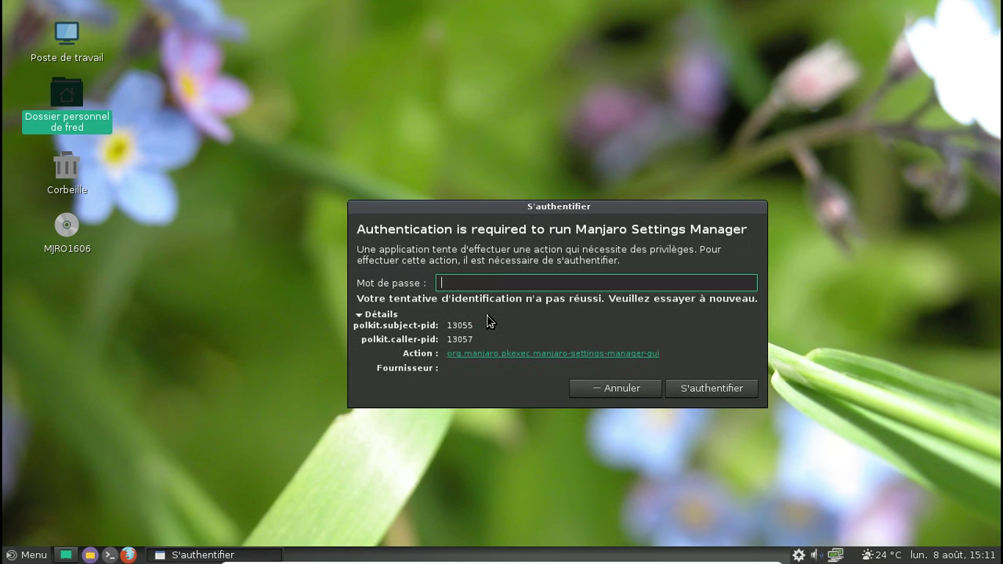
pyautogui.write('*********')
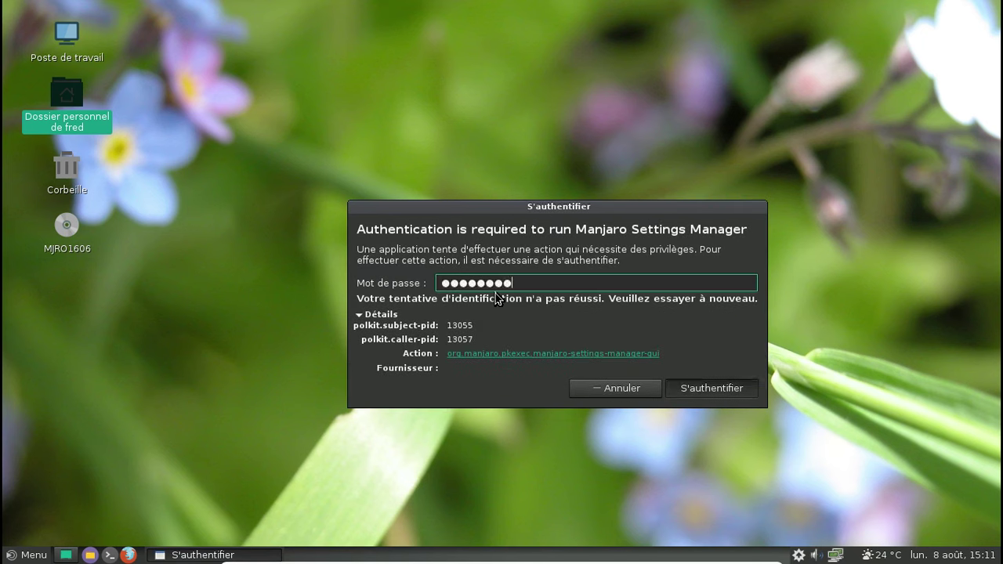
pyautogui.press('Return')
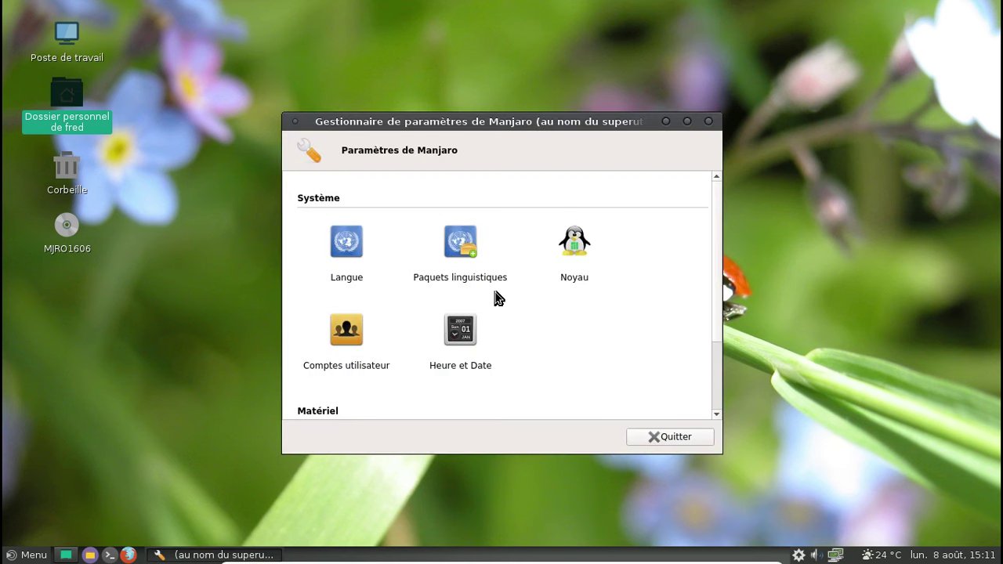
# Look over the system and hardware categories in the Manjaro settings manager and close it
pyautogui.scroll(-3, 496, 294)
pyautogui.scroll(3, 496, 292)
pyautogui.click(709, 122)
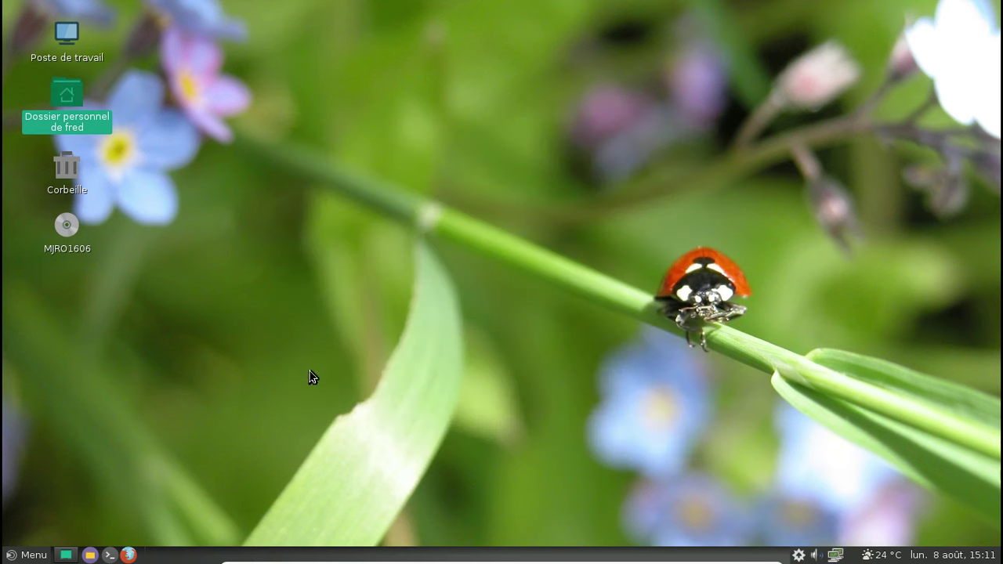
# Log out of the MATE session, confirm closing it, and log back in from the login screen
pyautogui.click(22, 558)
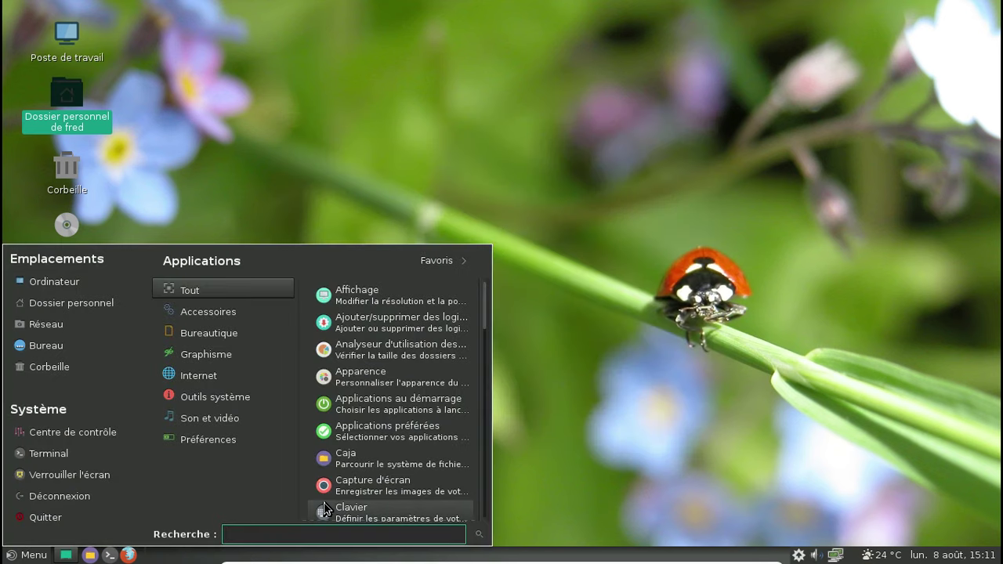
pyautogui.click(81, 499)
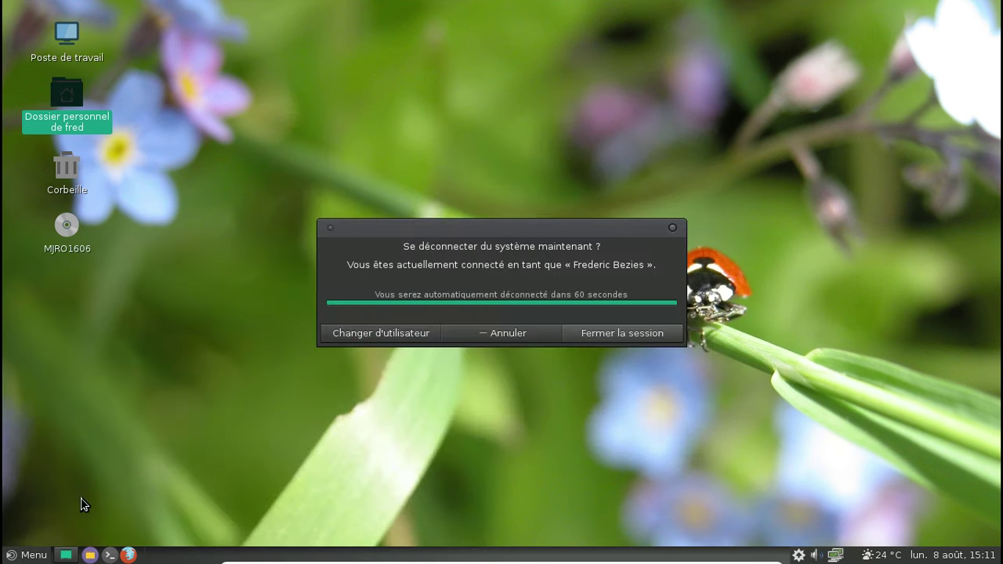
pyautogui.click(598, 326)
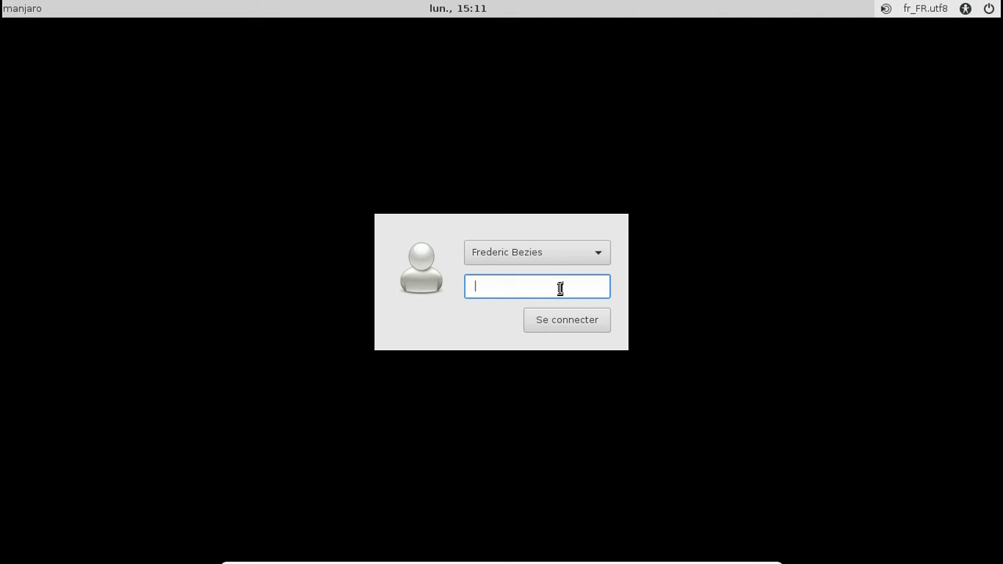
pyautogui.click(599, 326)
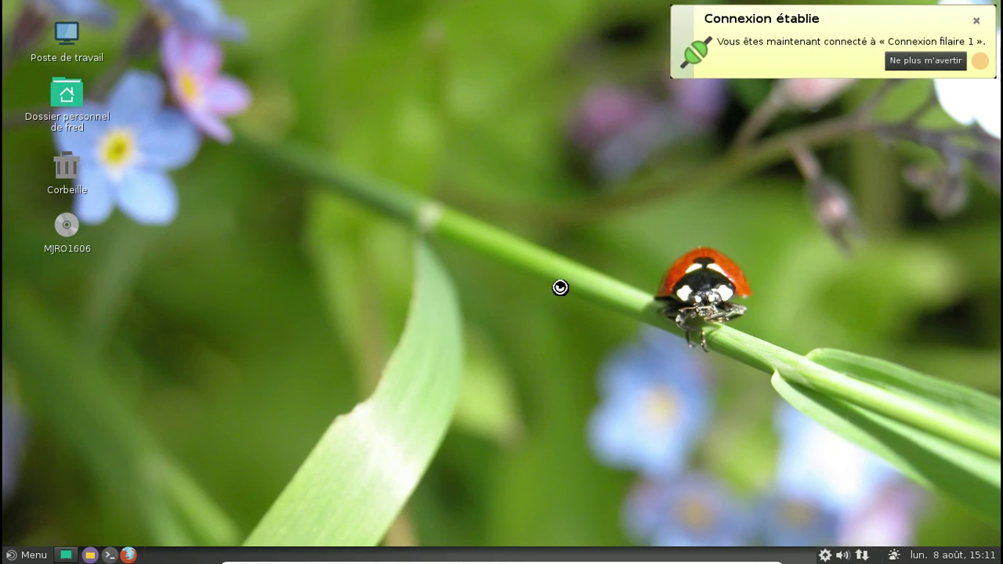
# Dismiss the network connection notification and switch the main menu from all applications to the favourites
pyautogui.click(971, 22)
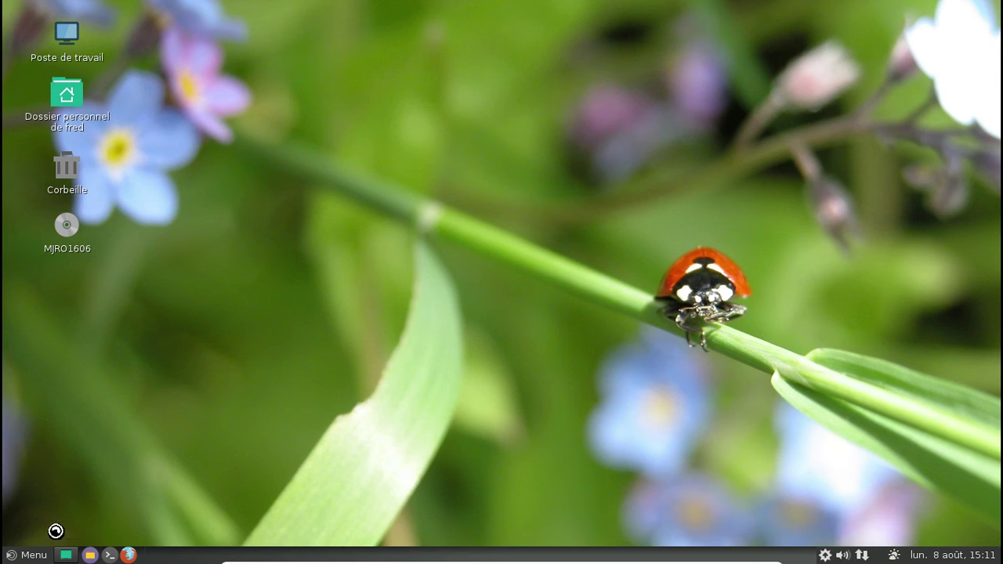
pyautogui.click(32, 555)
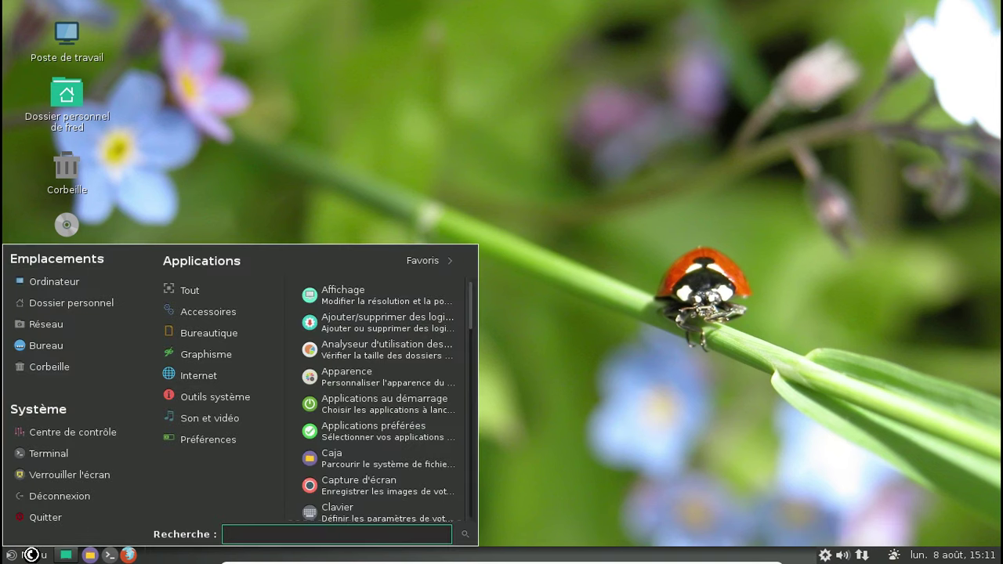
pyautogui.click(413, 263)
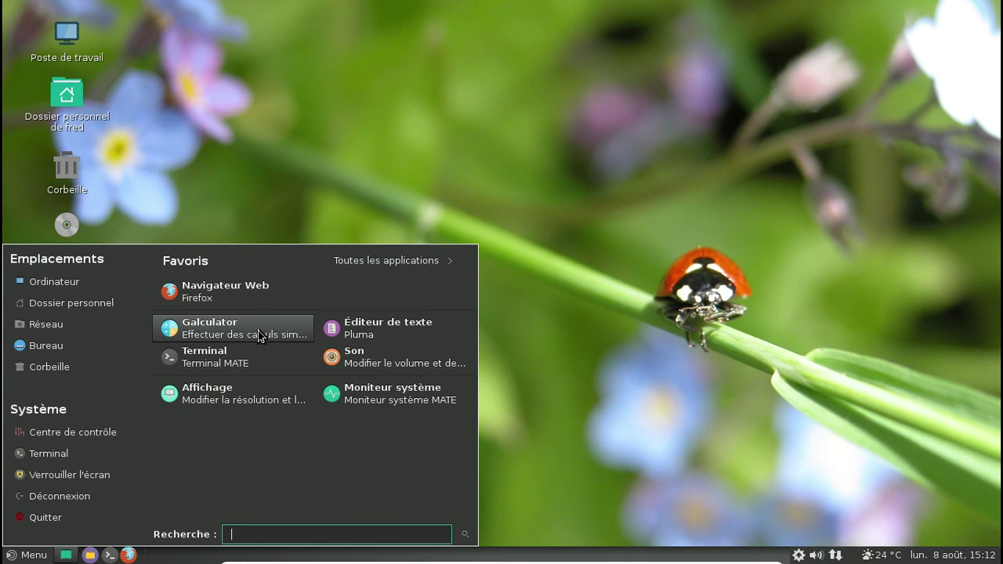
# Try to shut down the system from the main menu, and check the power options on the login screen
pyautogui.click(33, 522)
pyautogui.click(676, 337)
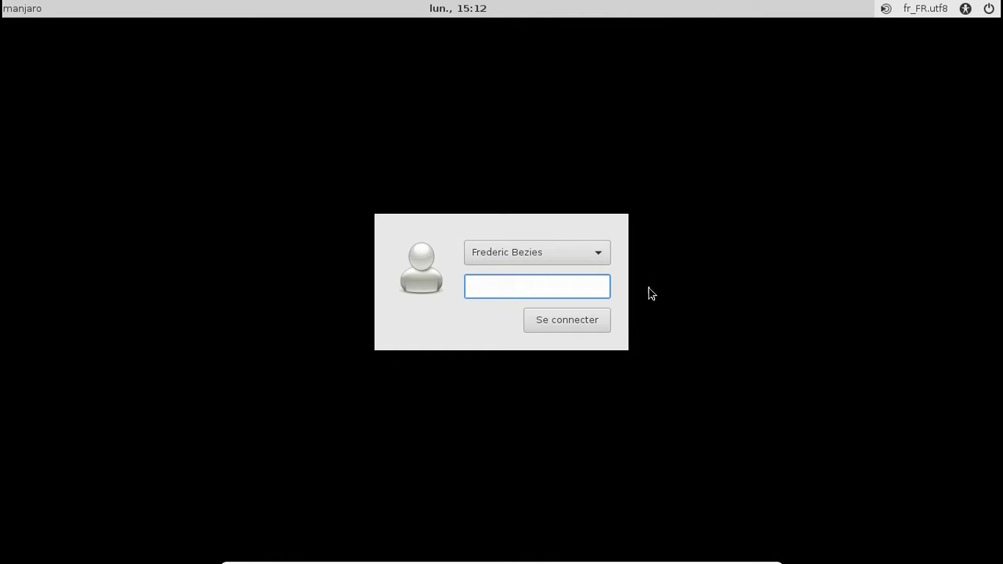
pyautogui.click(988, 10)
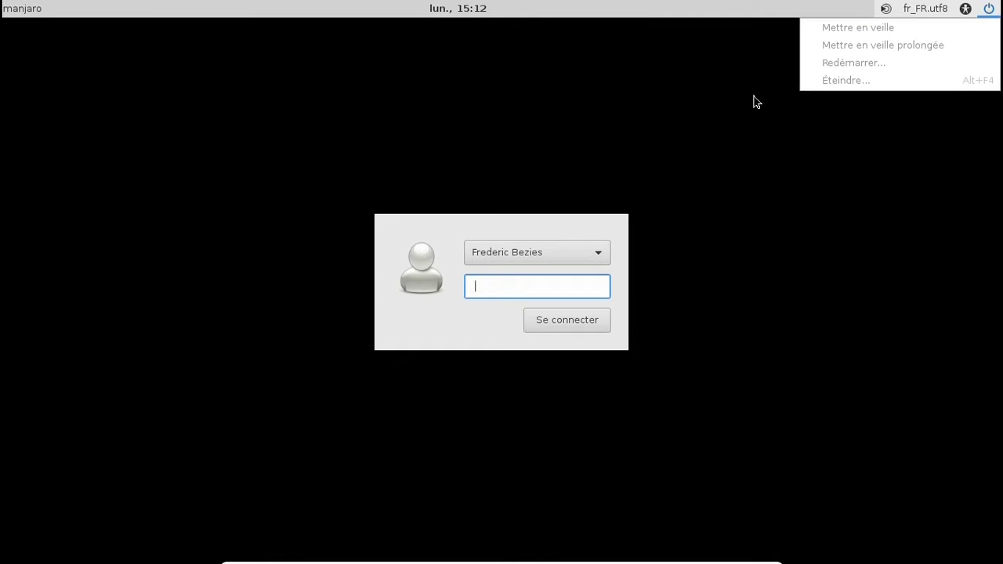
pyautogui.click(691, 112)
# Leave the virtual machine's full-screen view, close its window and power the machine off
pyautogui.hotkey('ctrl', 'f')
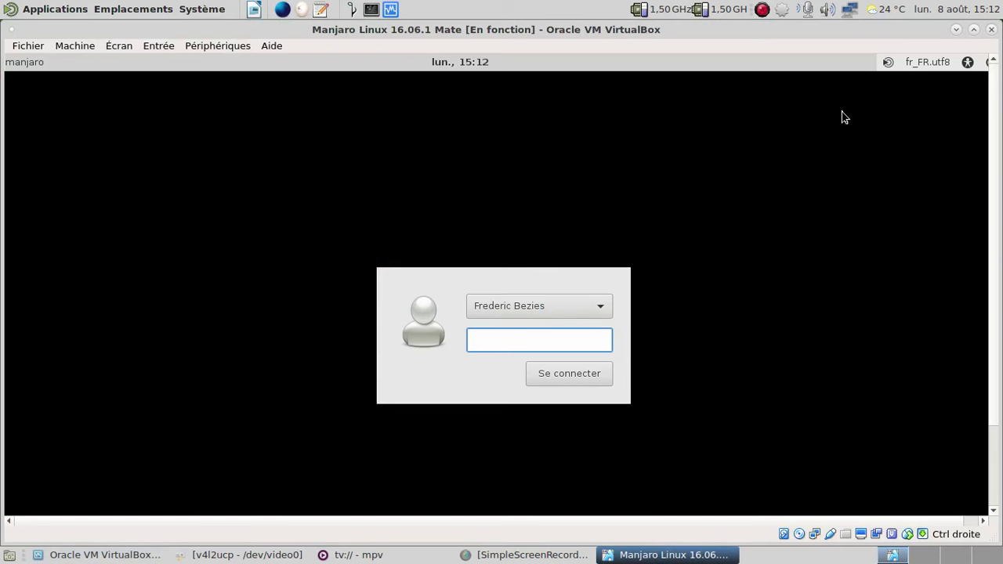
pyautogui.hotkey('ctrl', 'q')
pyautogui.click(588, 315)
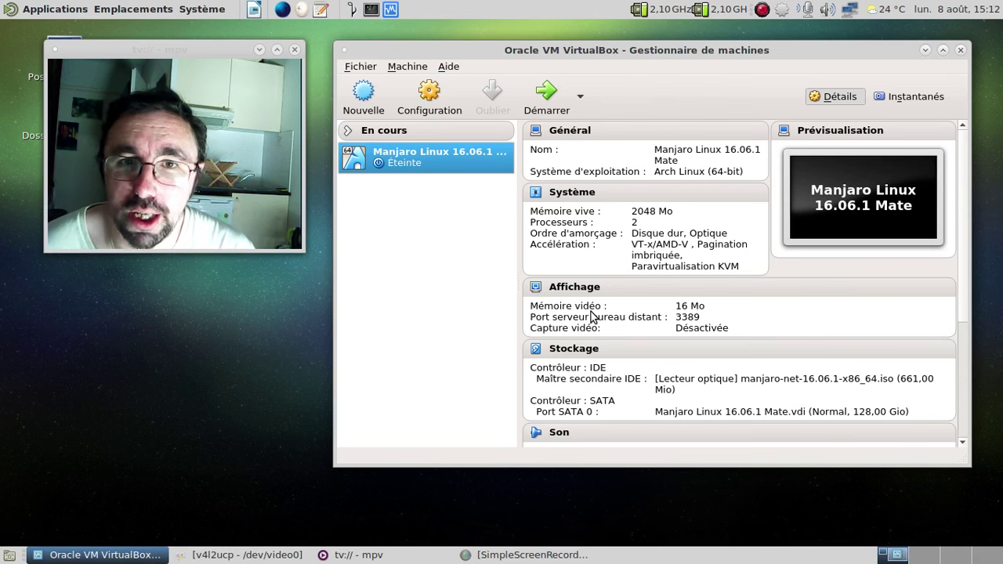
pyautogui.rightClick(763, 10)
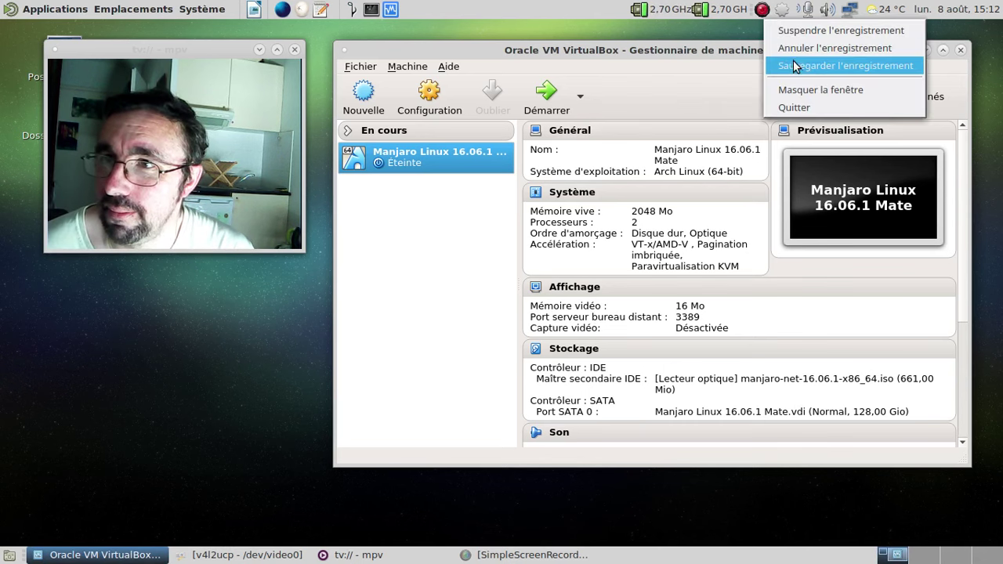